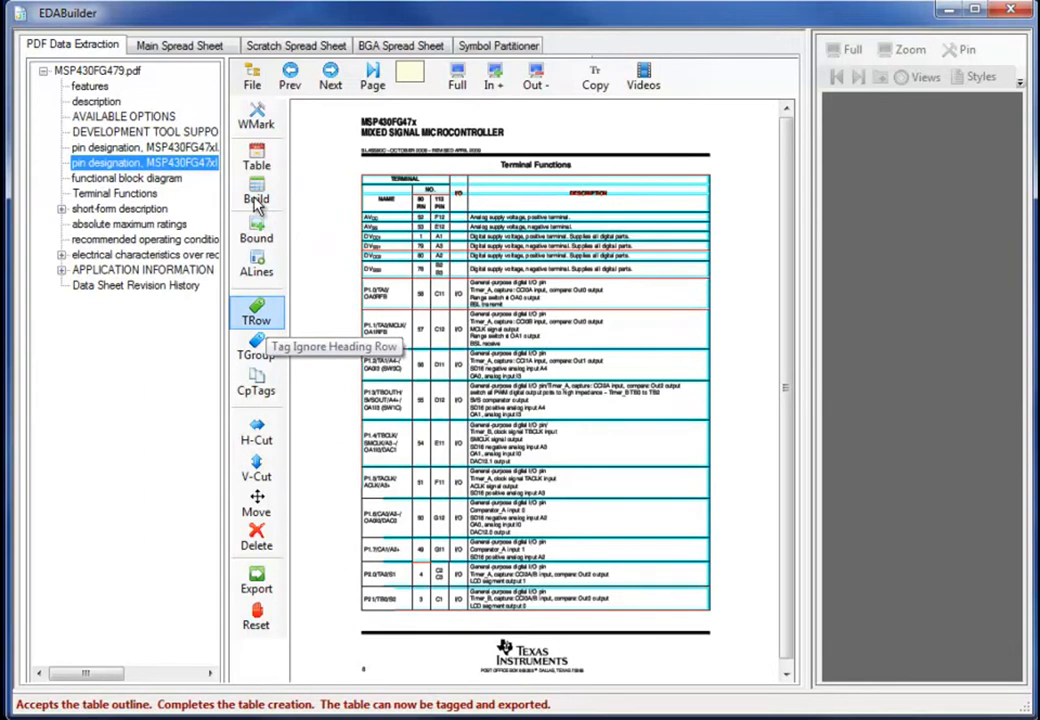
# Tag the heading rows of the first Terminal Functions table as ignored and export the table to the scratch pad spreadsheet with left orientation.
pyautogui.click(256, 312)
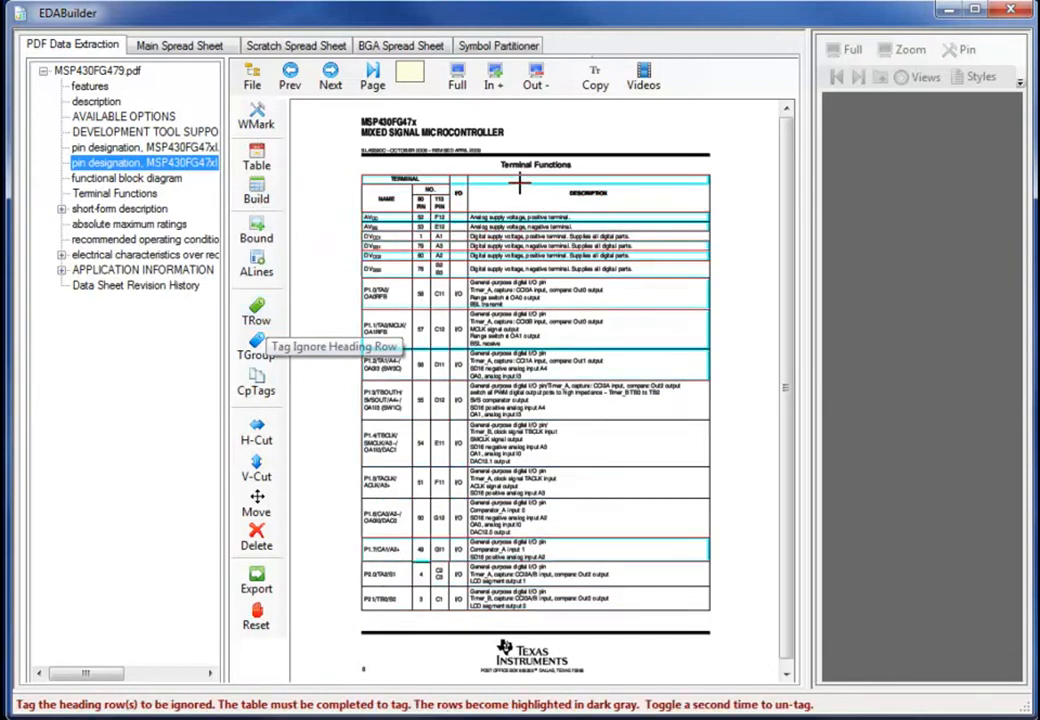
pyautogui.click(522, 180)
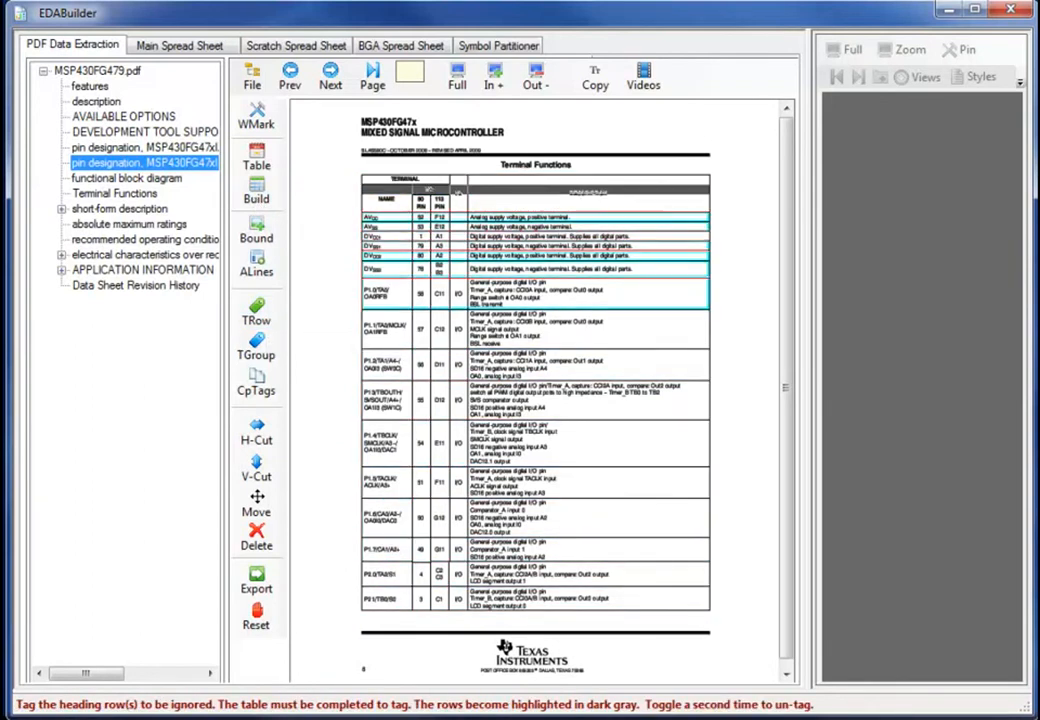
pyautogui.click(252, 590)
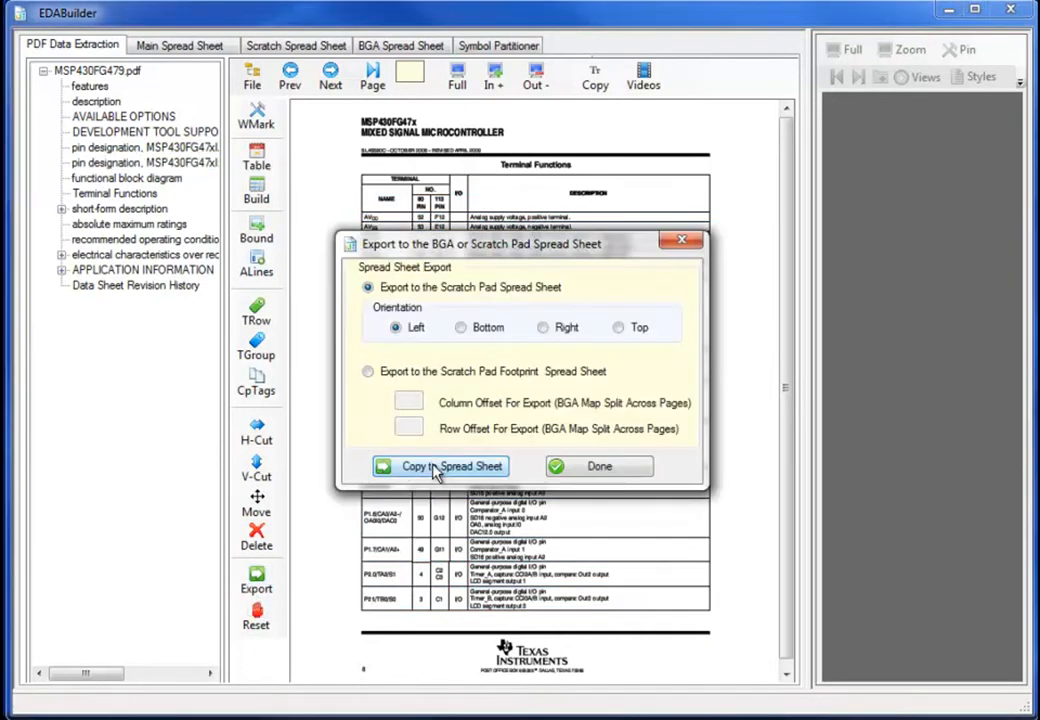
pyautogui.click(434, 472)
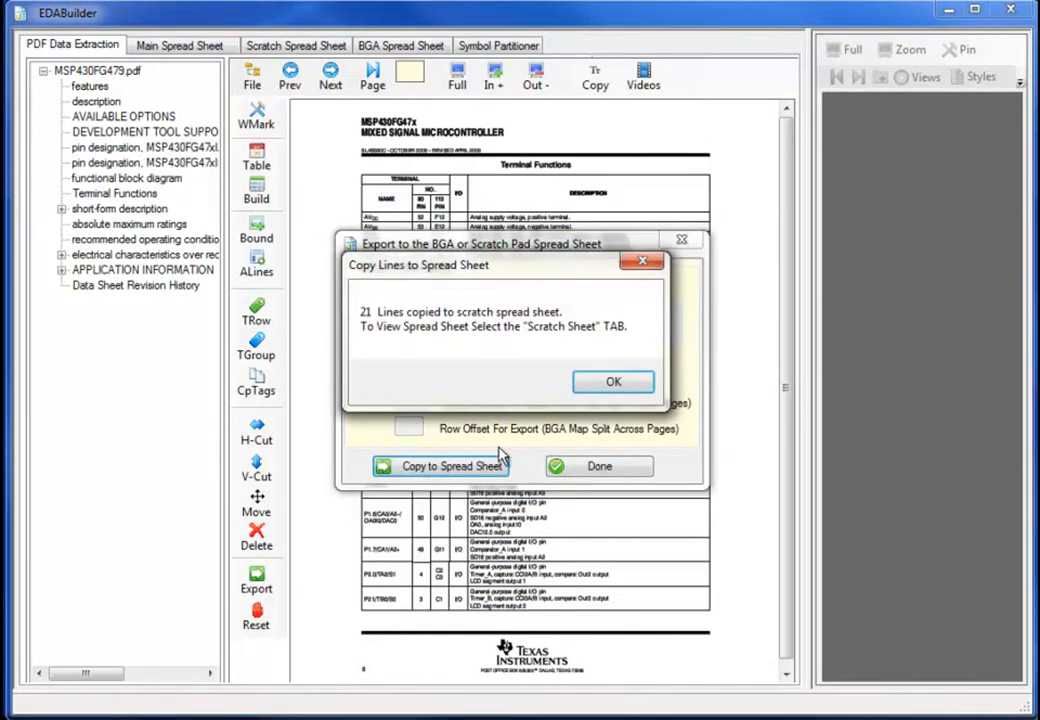
pyautogui.click(613, 385)
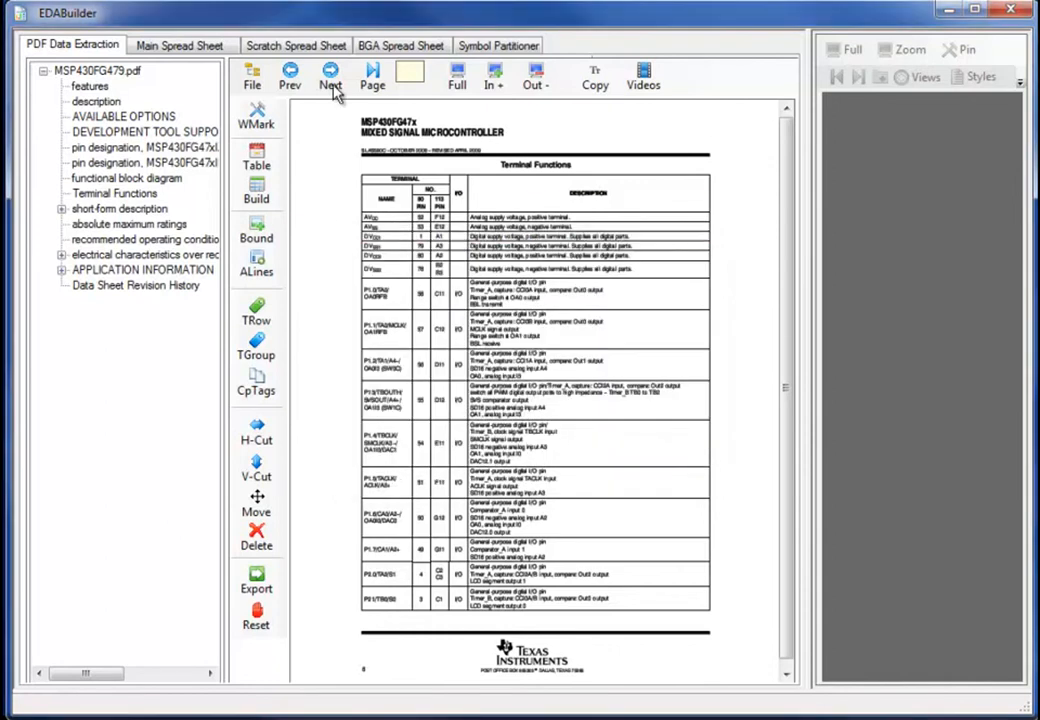
# Outline the continued Terminal Functions table on page 7 of the datasheet and complete its table build.
pyautogui.click(332, 84)
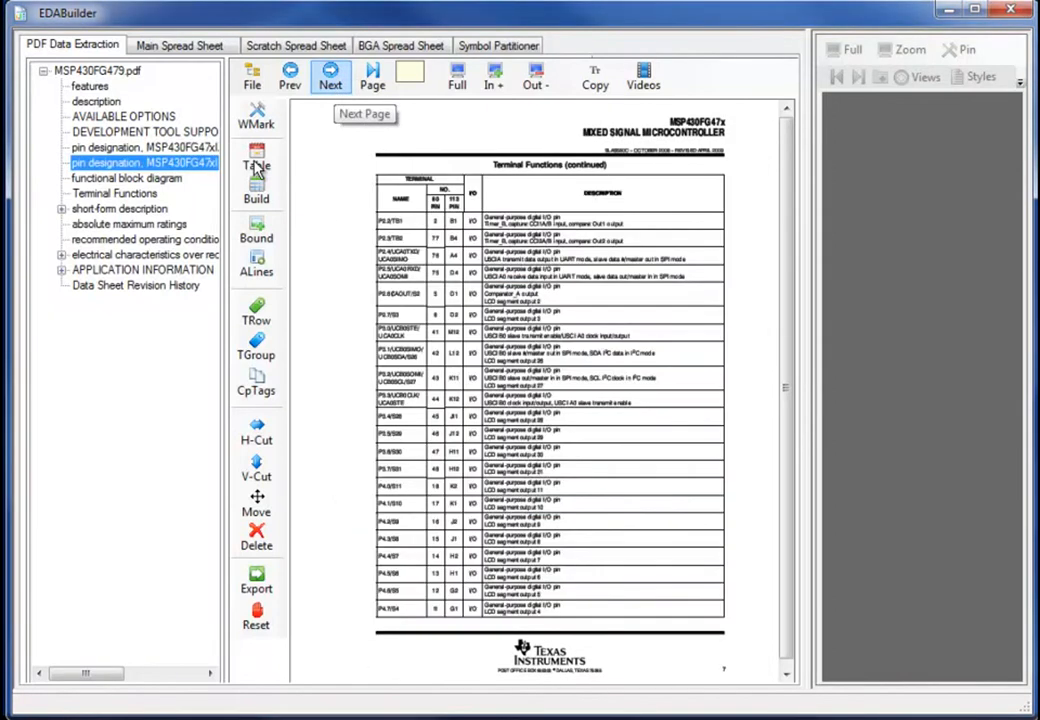
pyautogui.click(256, 165)
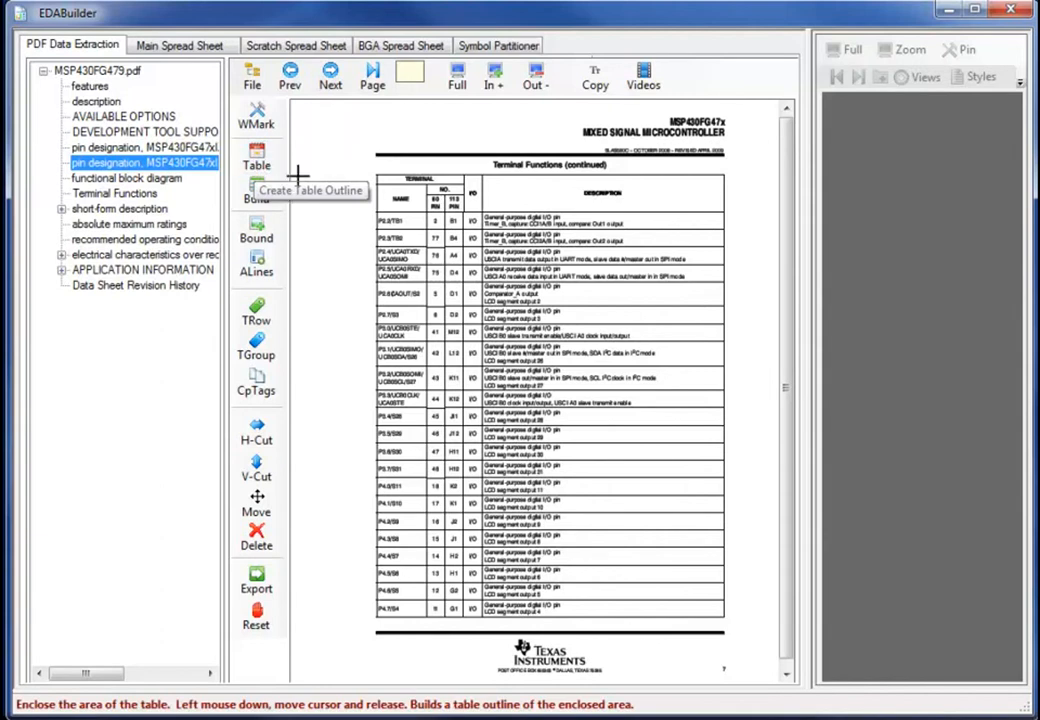
pyautogui.moveTo(368, 168); pyautogui.dragTo(783, 655)
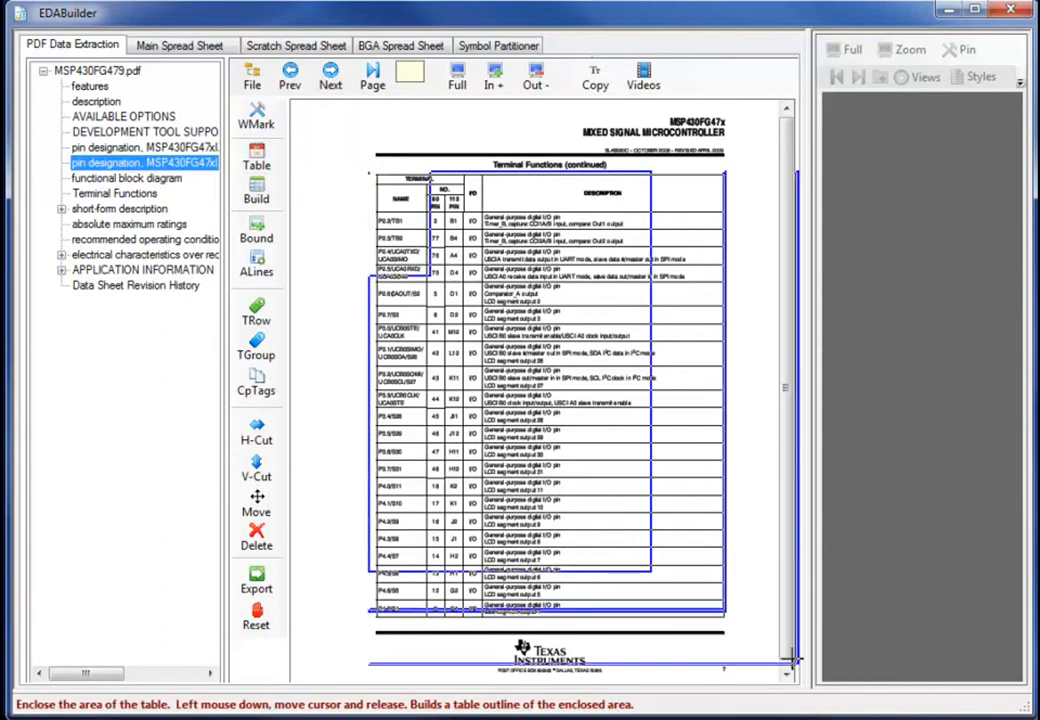
pyautogui.click(256, 193)
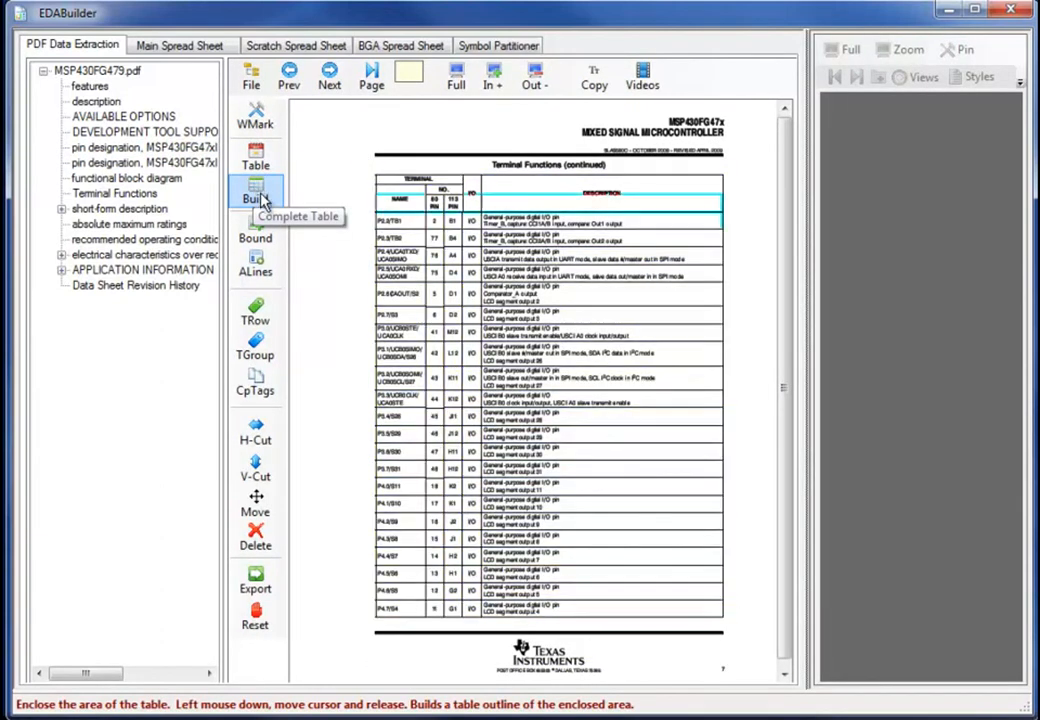
# Copy the previous ignore-heading tags onto the page 7 table and export it to the scratch pad spreadsheet.
pyautogui.click(260, 390)
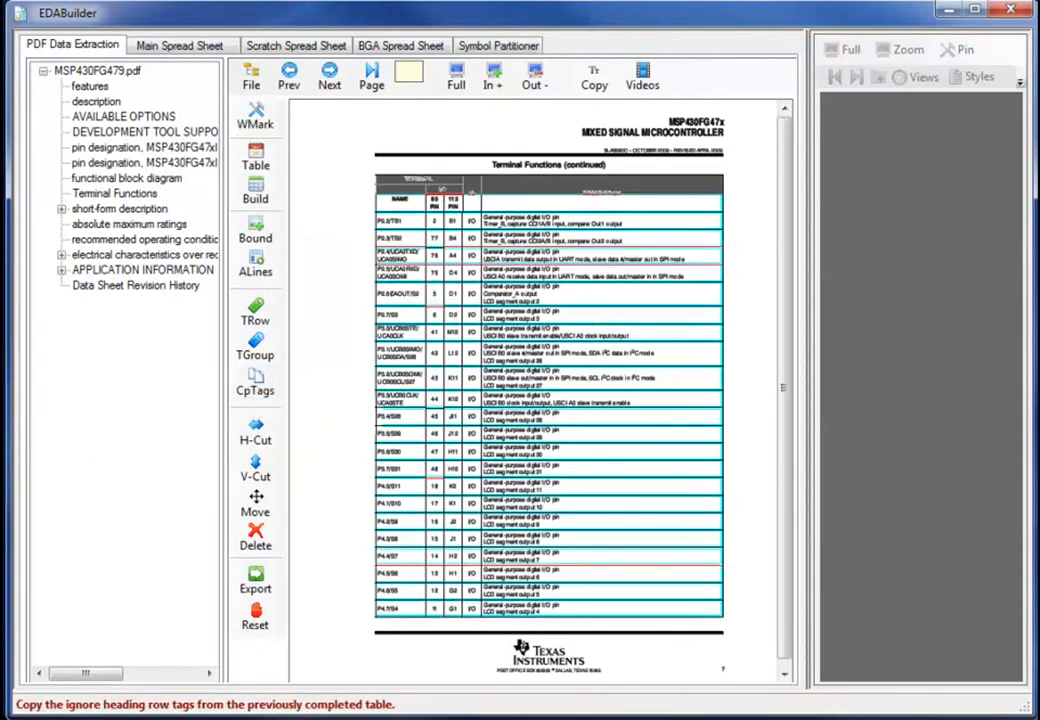
pyautogui.click(256, 578)
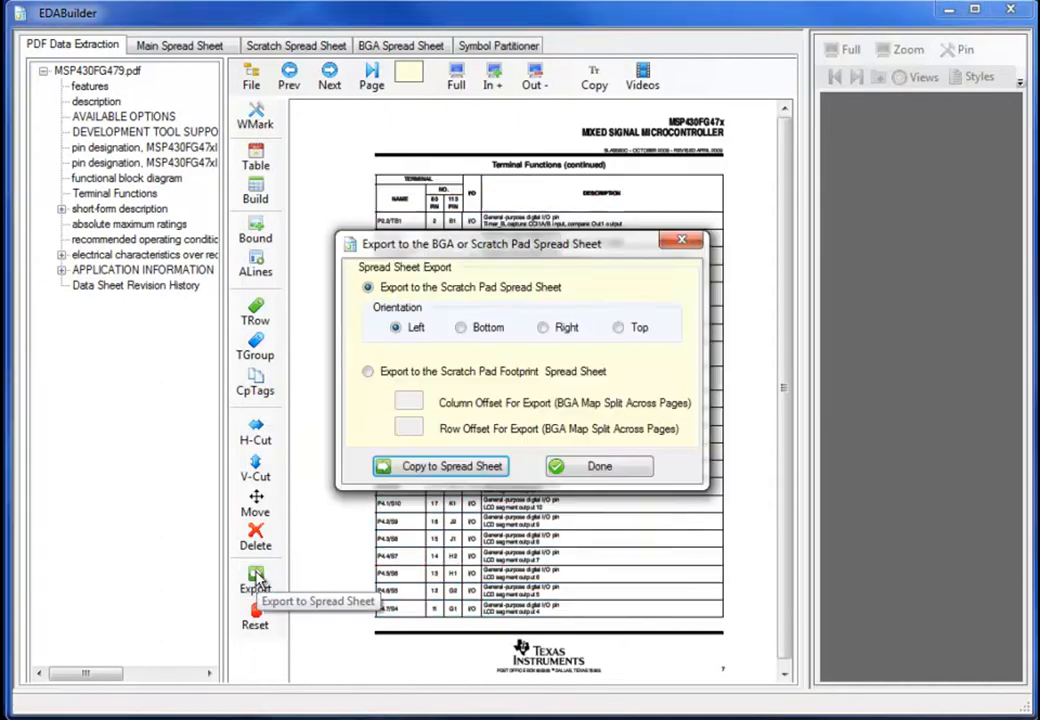
pyautogui.click(421, 473)
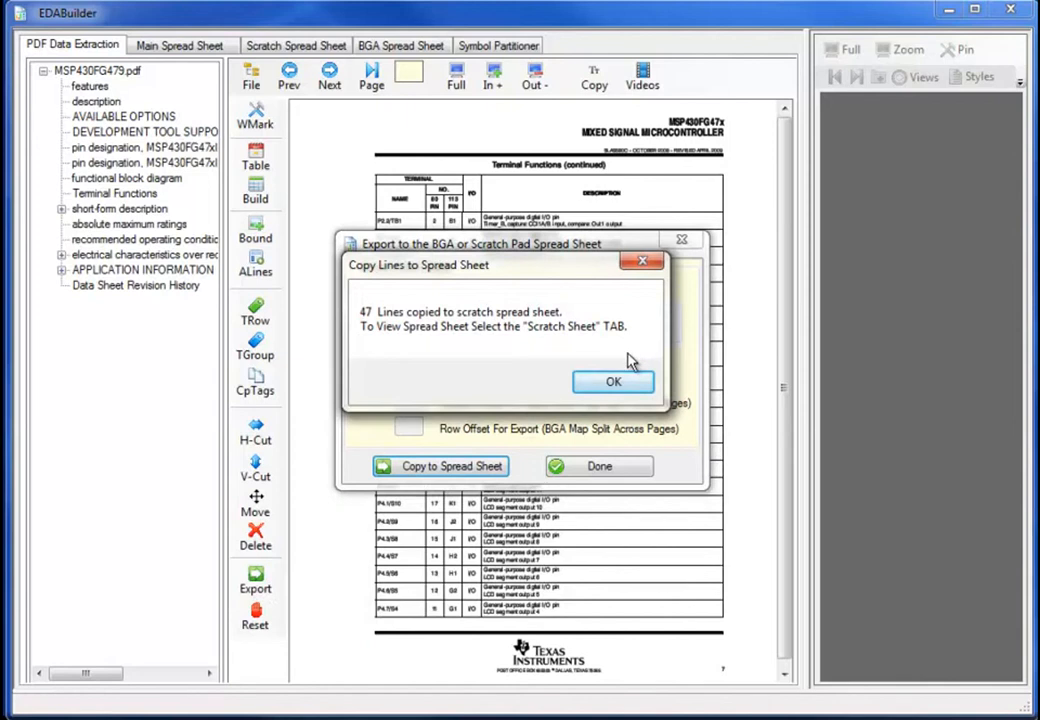
pyautogui.click(618, 384)
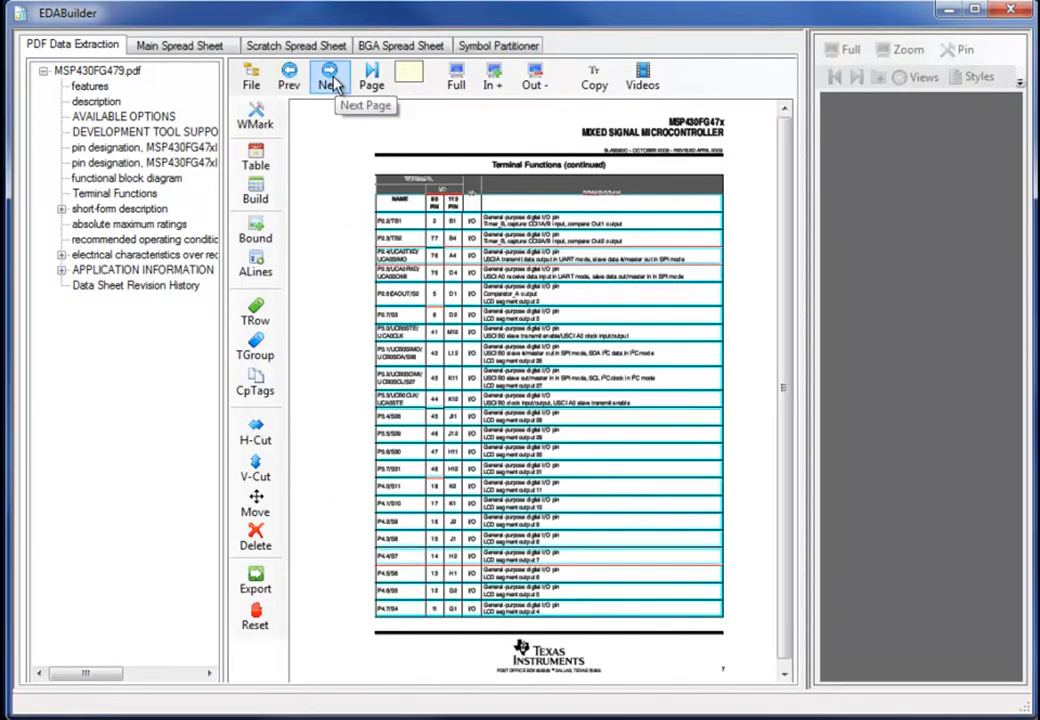
# Outline the continued Terminal Functions table on page 8, beginning with COM0, and complete its table build.
pyautogui.click(331, 80)
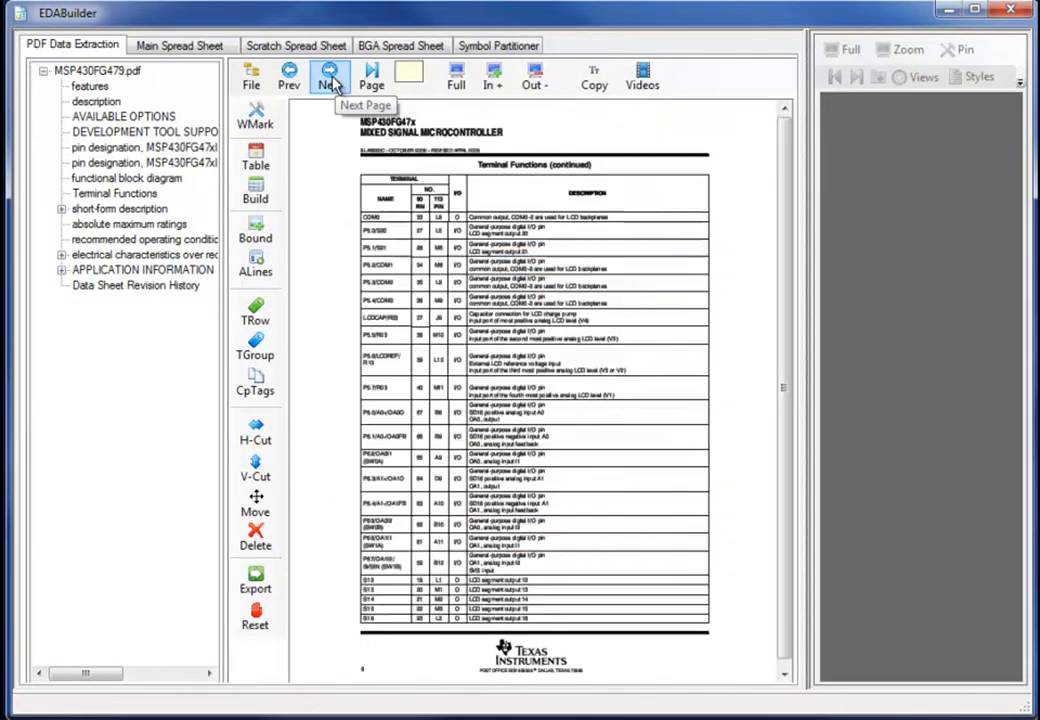
pyautogui.click(255, 160)
pyautogui.moveTo(359, 172); pyautogui.dragTo(718, 632)
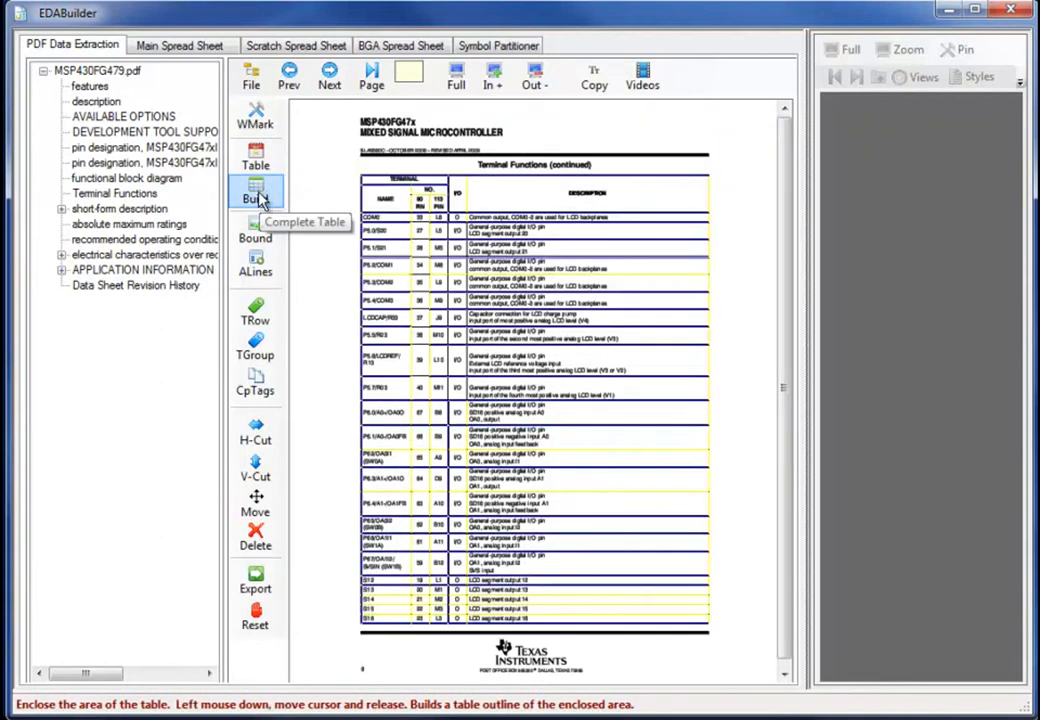
pyautogui.click(257, 198)
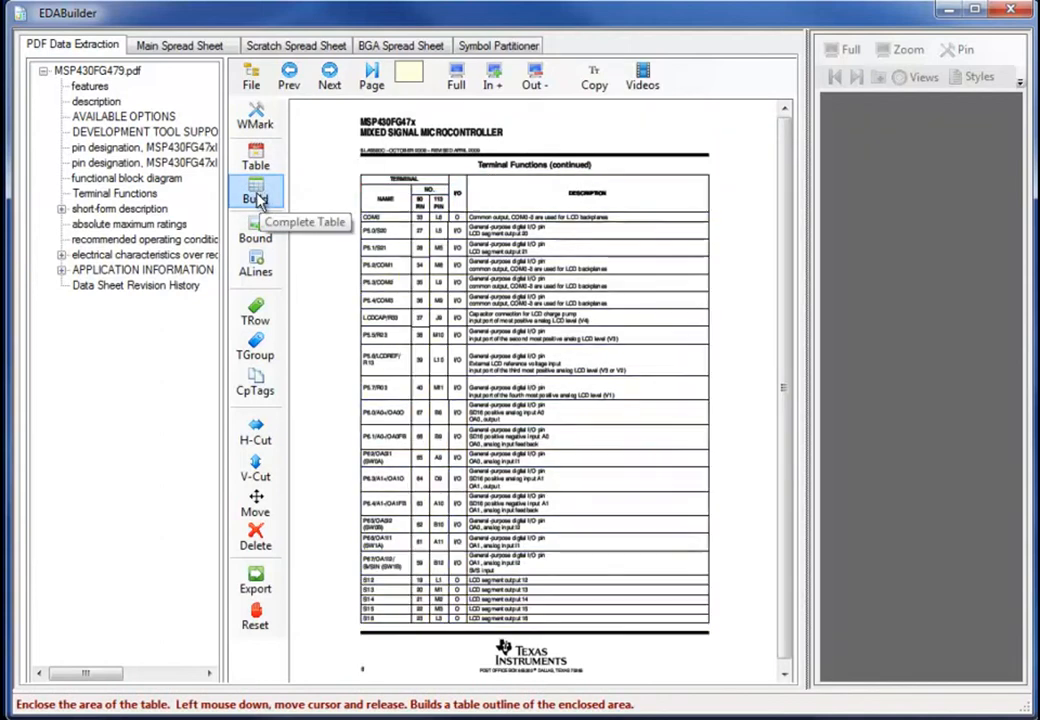
# Apply the previous heading-row tags to the page 8 table and export it to the scratch pad spreadsheet.
pyautogui.click(260, 394)
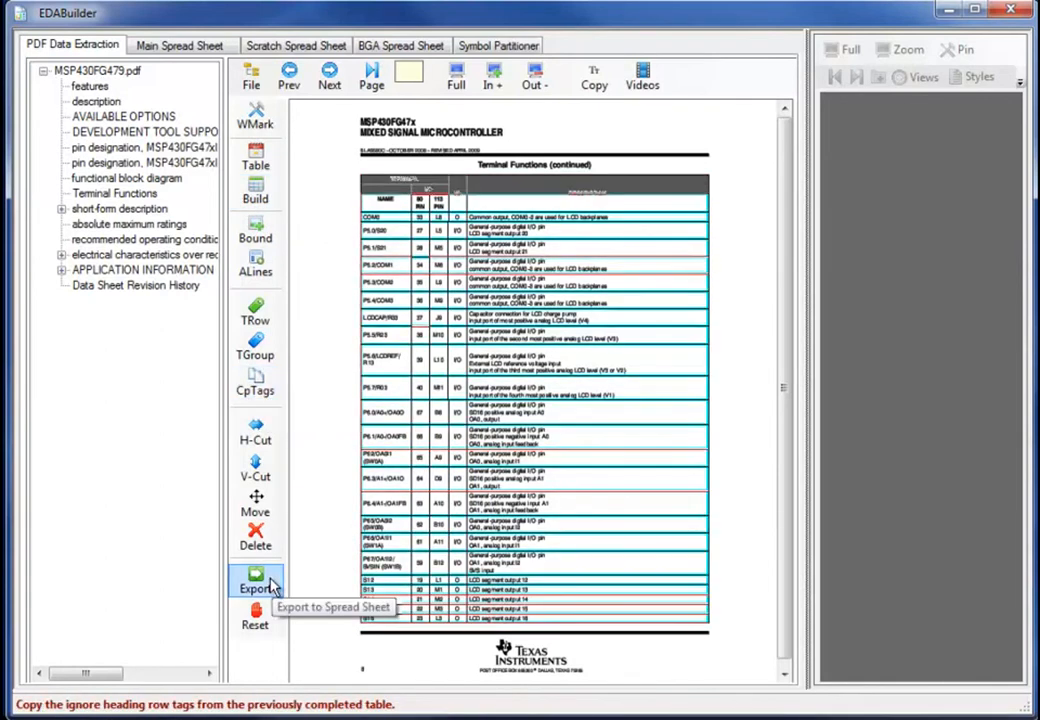
pyautogui.click(262, 582)
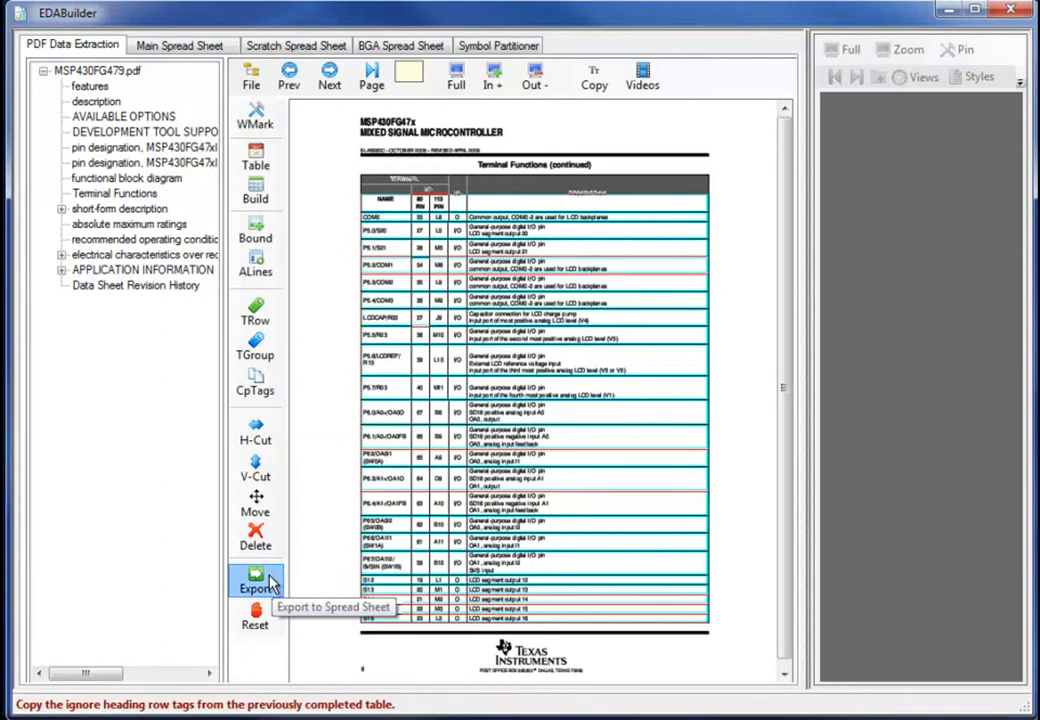
pyautogui.click(478, 470)
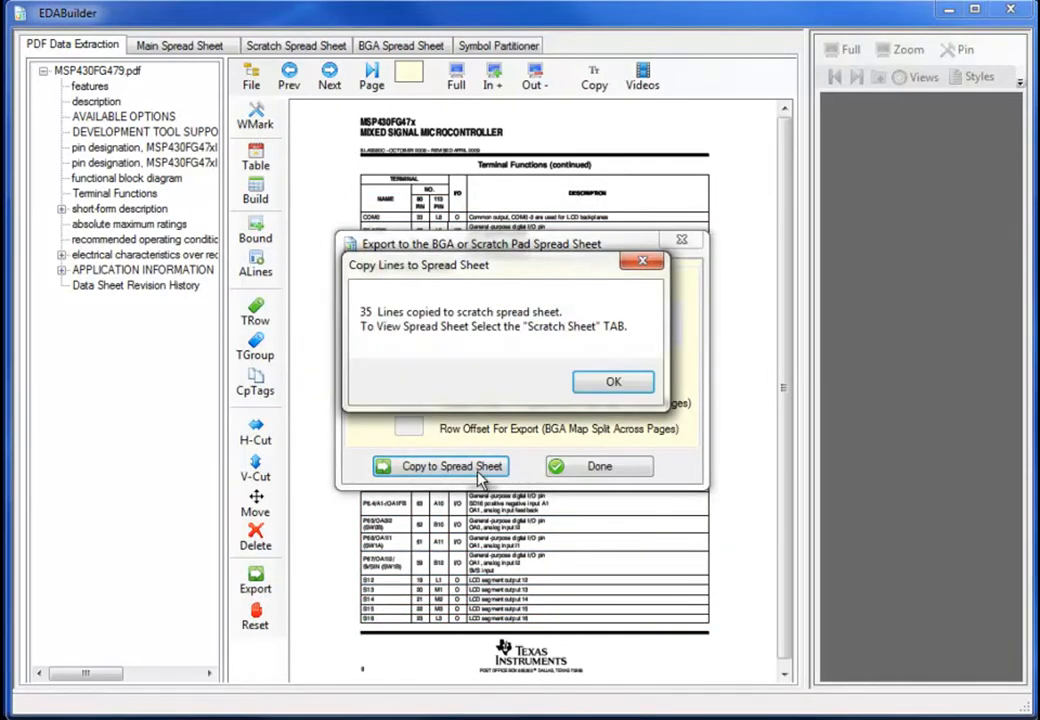
pyautogui.click(616, 383)
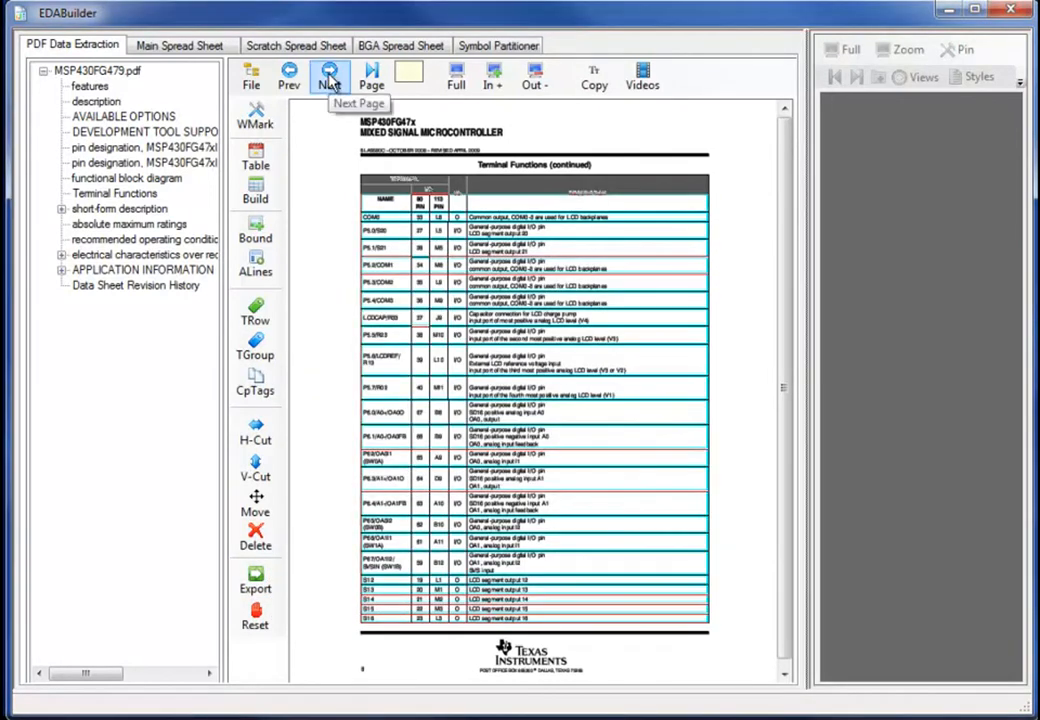
# Outline the last Terminal Functions table on page 9, from S17 through the Reserved row, and complete its table build.
pyautogui.click(329, 78)
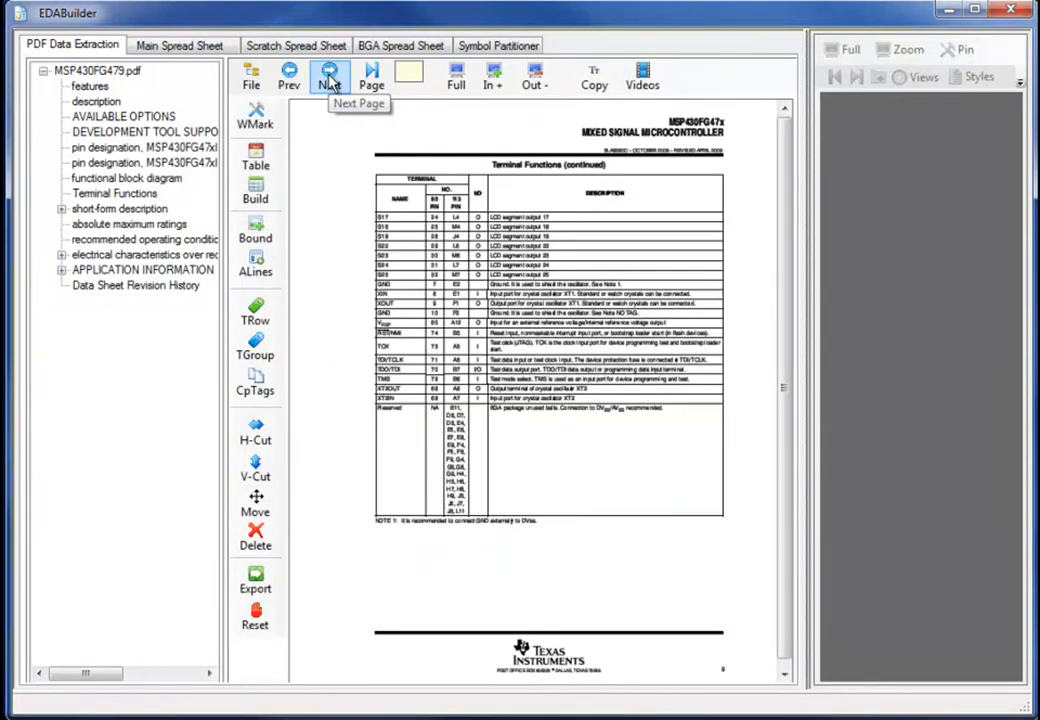
pyautogui.click(256, 160)
pyautogui.moveTo(369, 176)
pyautogui.mouseDown()
pyautogui.moveTo(680, 543)
pyautogui.moveTo(738, 545)
pyautogui.mouseUp()
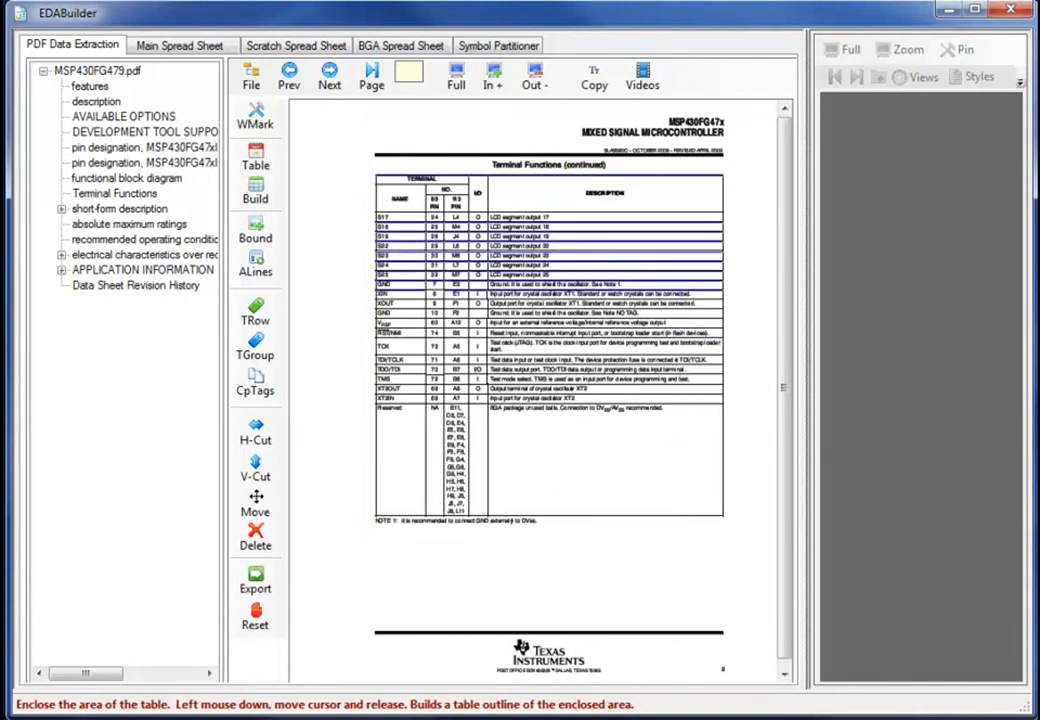
pyautogui.click(256, 196)
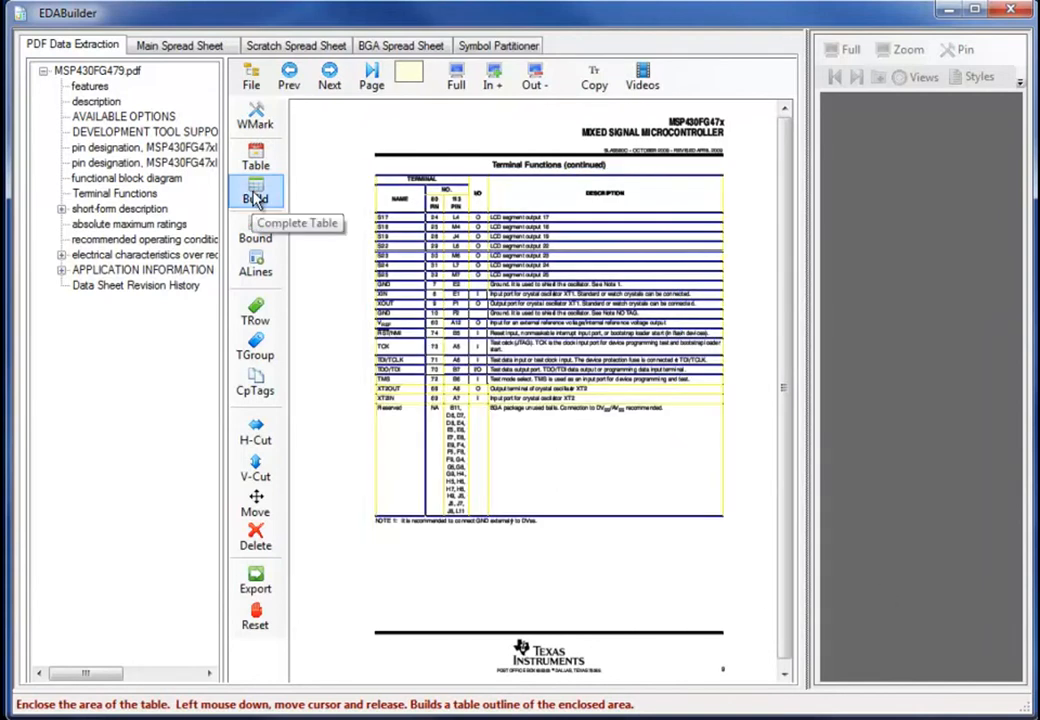
# Copy the previous heading tags to the page 9 table and export it to the scratch pad spreadsheet with left orientation.
pyautogui.click(257, 392)
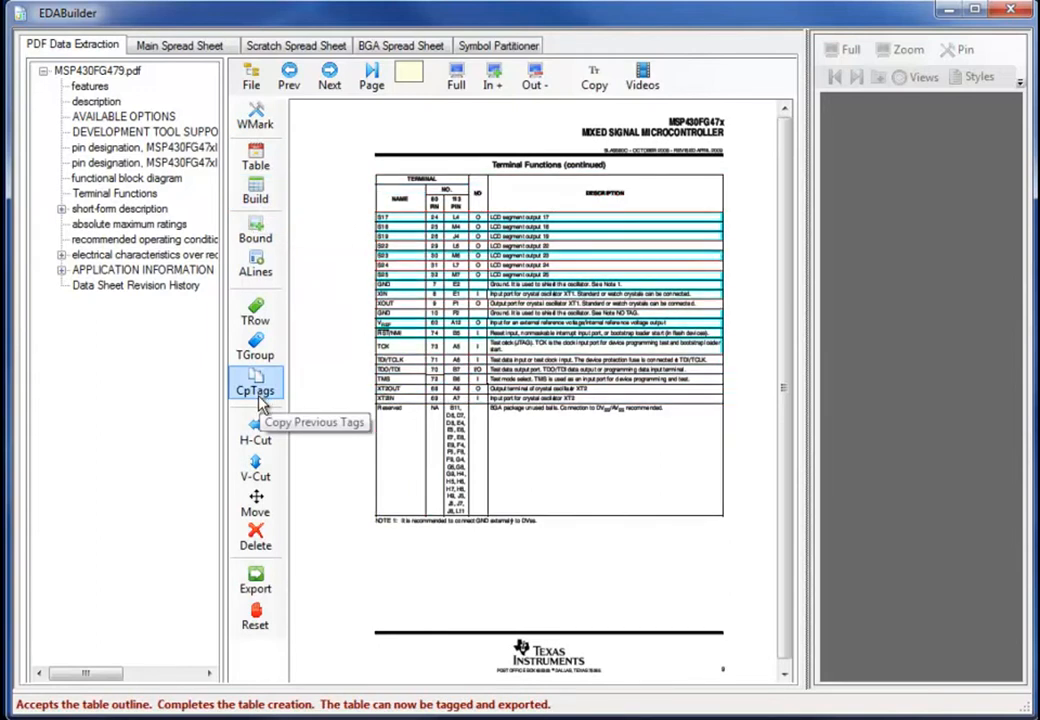
pyautogui.click(257, 590)
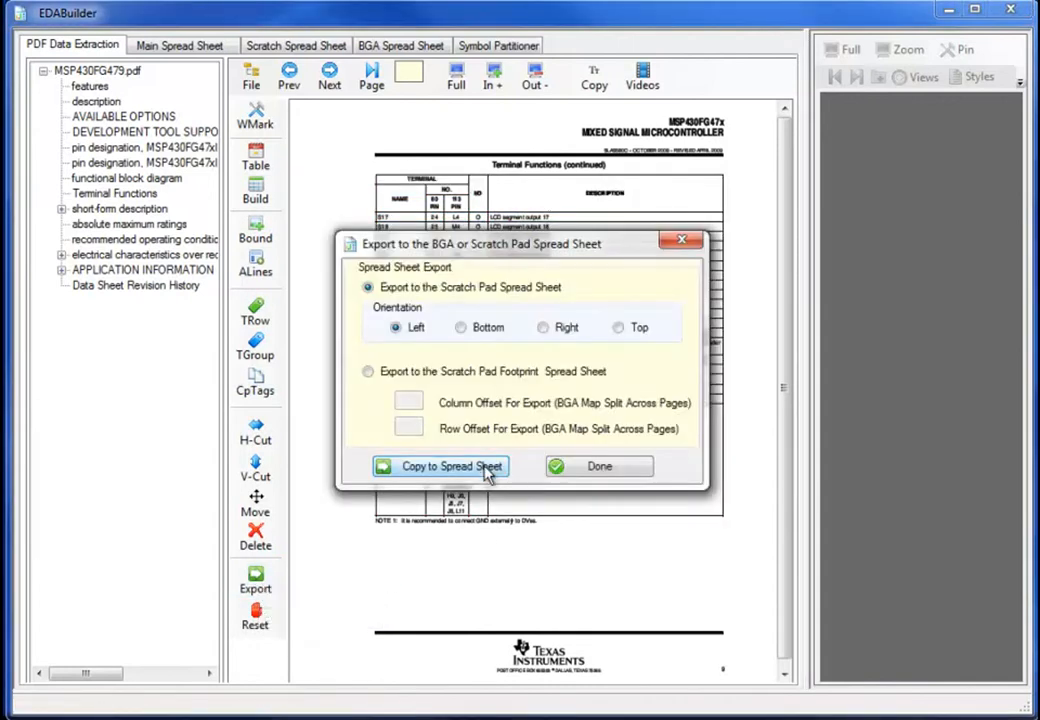
pyautogui.click(488, 468)
pyautogui.click(612, 386)
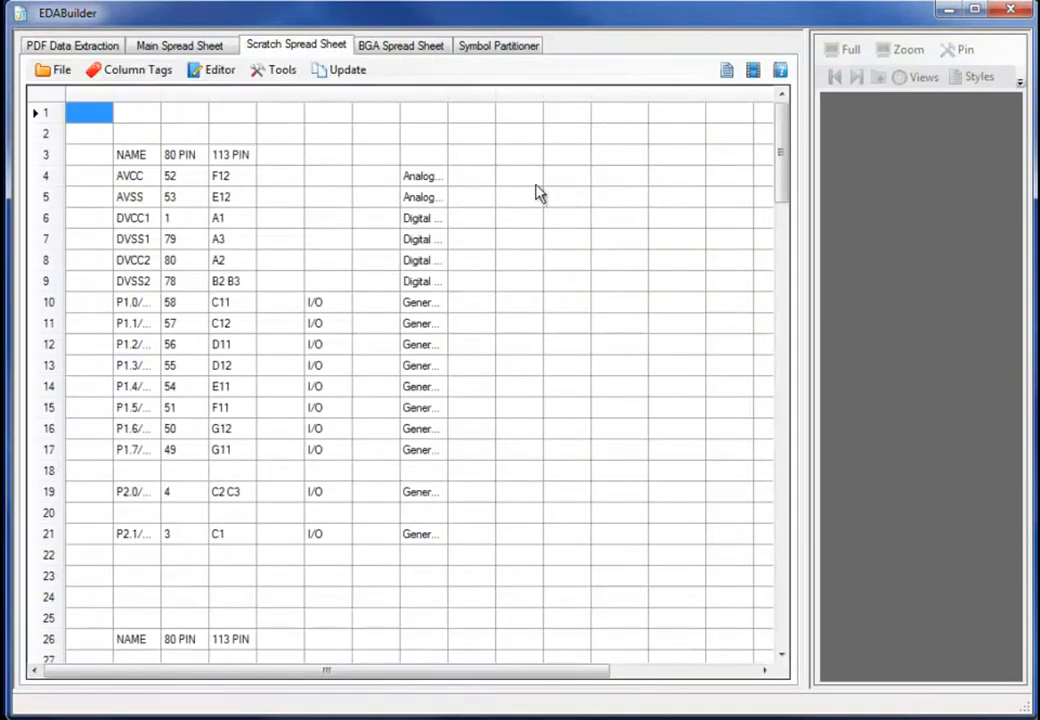
# Widen the NAME column in the scratch spreadsheet to show the full pin names and tag it as Pin Name.
pyautogui.moveTo(158, 97); pyautogui.dragTo(321, 135)
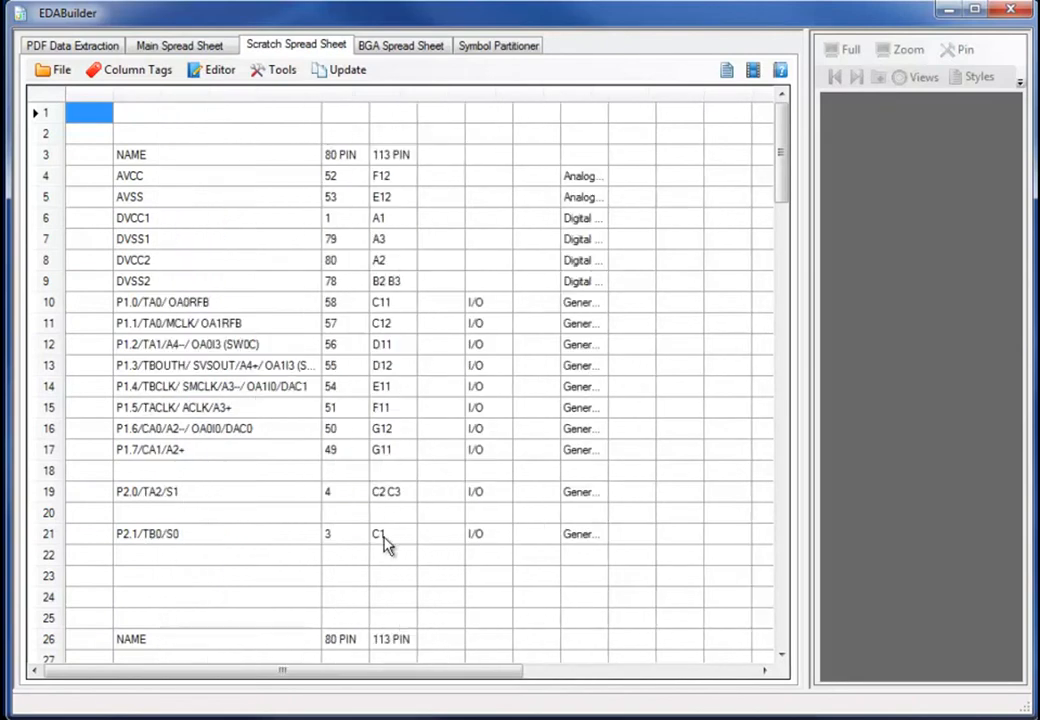
pyautogui.click(148, 78)
pyautogui.moveTo(511, 150); pyautogui.dragTo(860, 205)
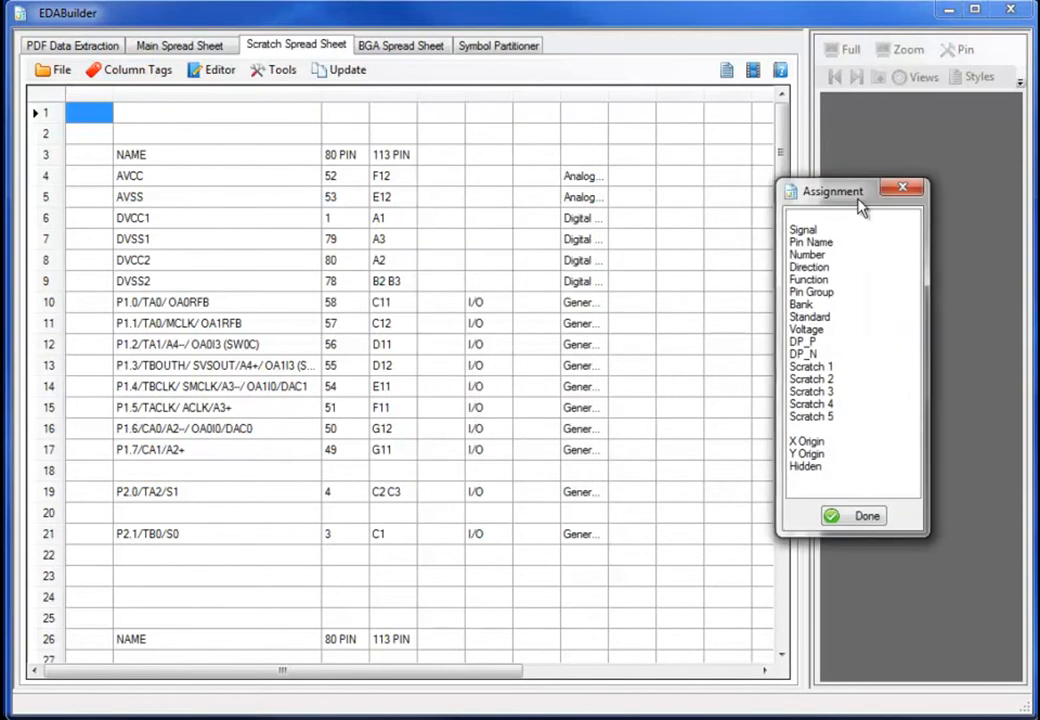
pyautogui.click(812, 242)
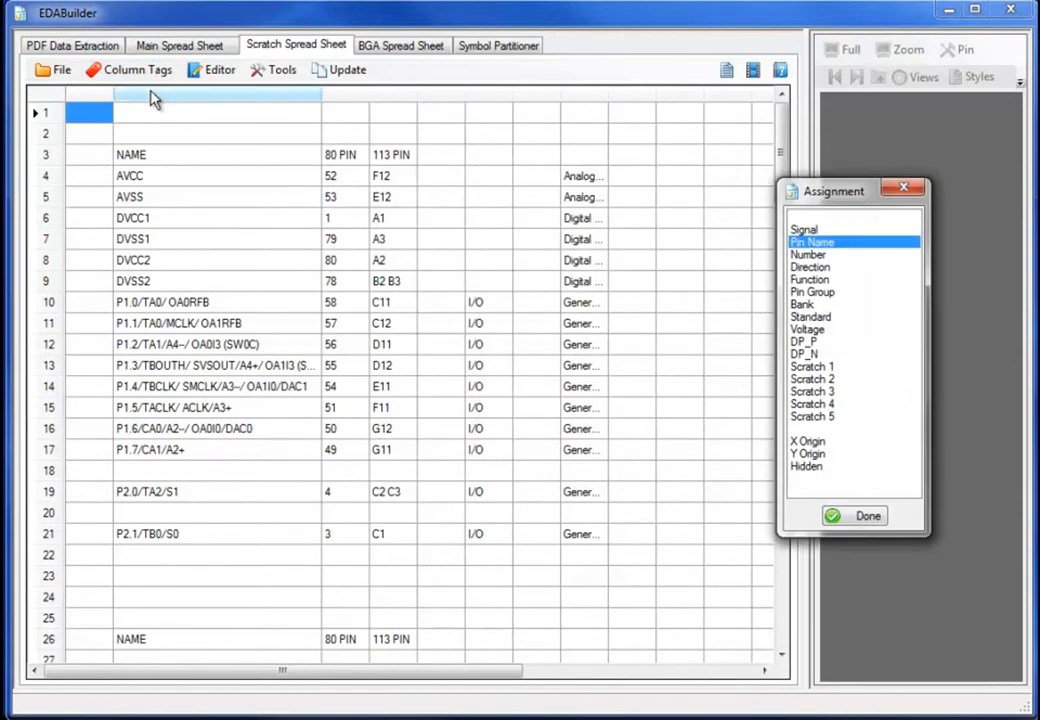
pyautogui.click(202, 110)
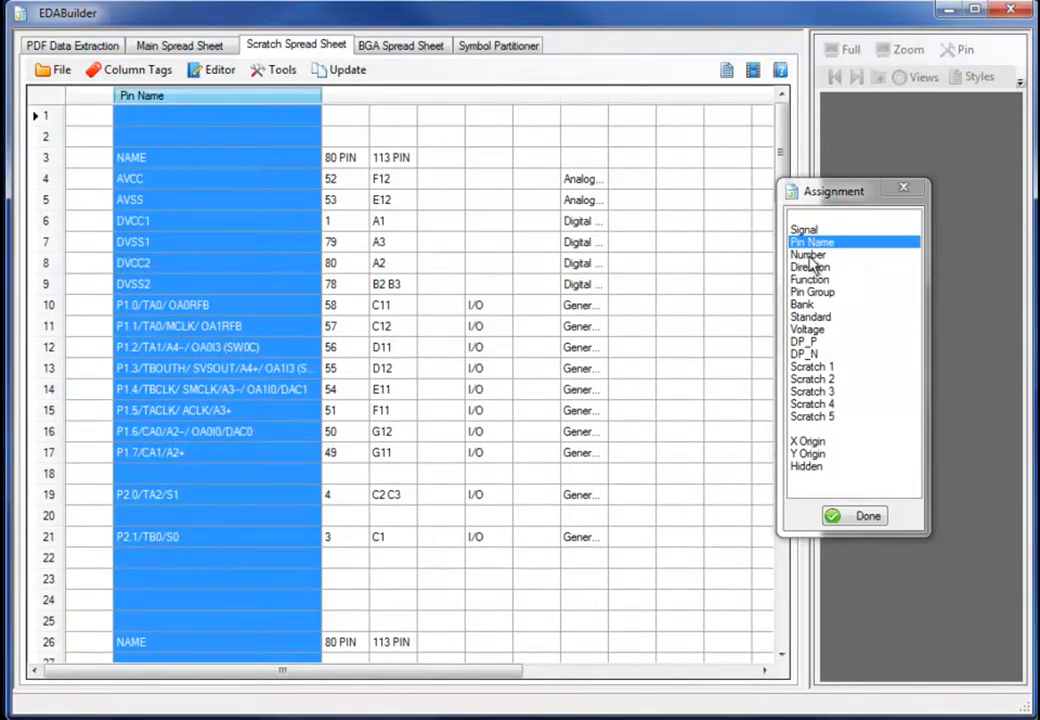
# Tag the 113 PIN column as Number and the description text column as Direction, widening the description column and closing the tag assignment.
pyautogui.click(860, 255)
pyautogui.click(390, 100)
pyautogui.click(822, 268)
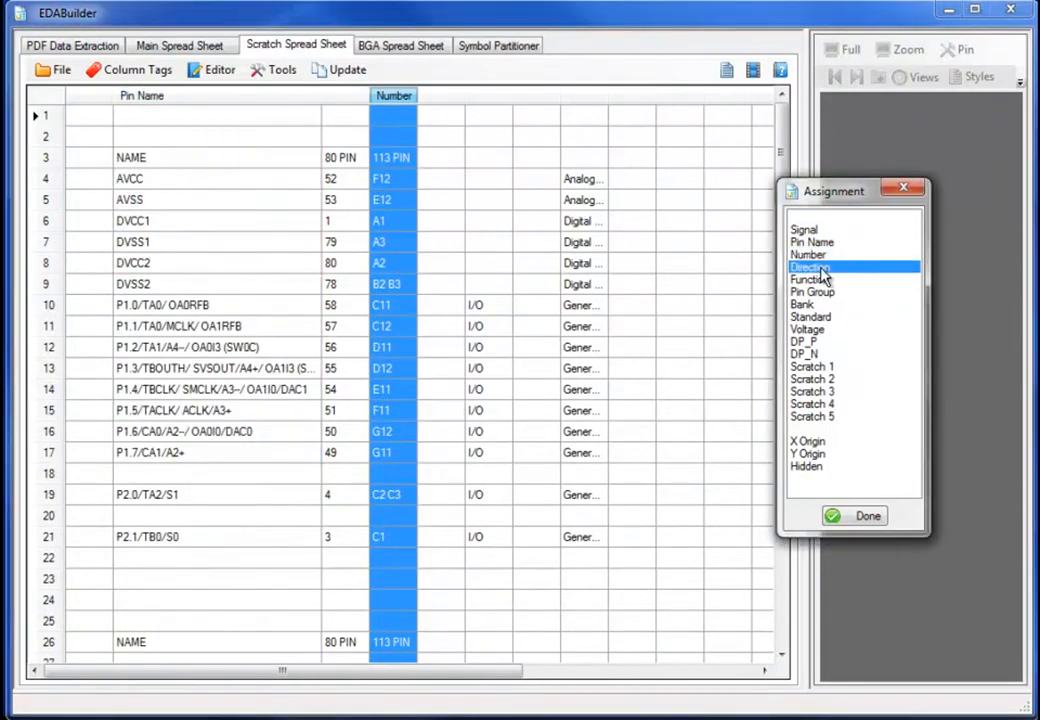
pyautogui.click(586, 98)
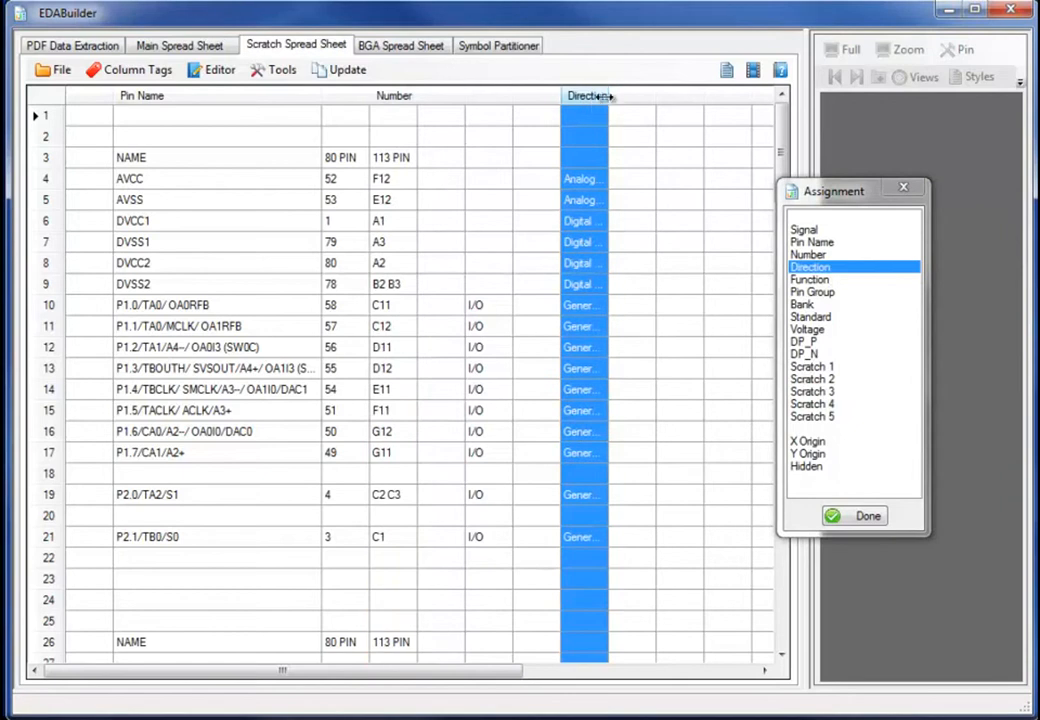
pyautogui.moveTo(608, 95); pyautogui.dragTo(727, 115)
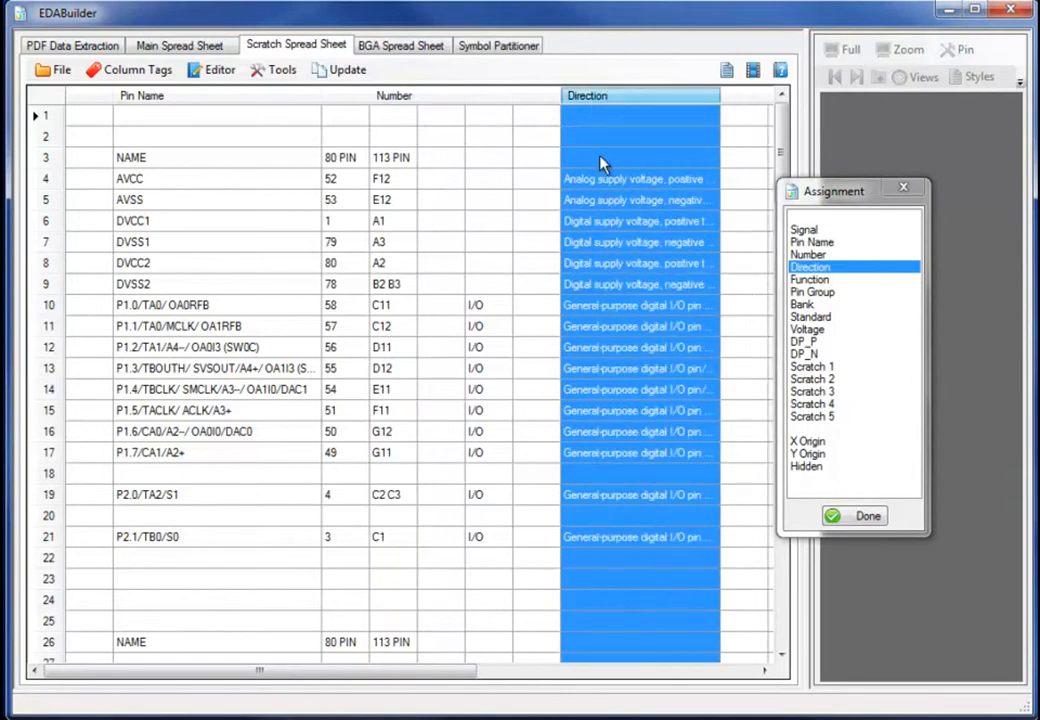
pyautogui.click(904, 190)
# Copy the tagged scratch columns to the main spreadsheet and widen its Direction column to show the descriptions.
pyautogui.click(347, 70)
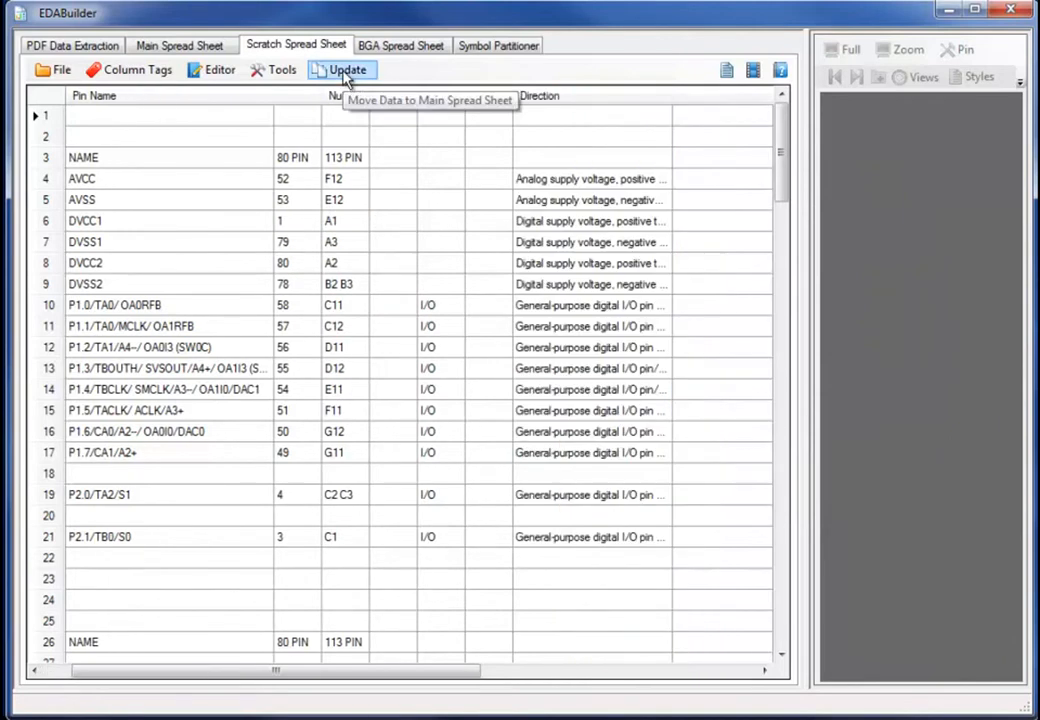
pyautogui.click(347, 75)
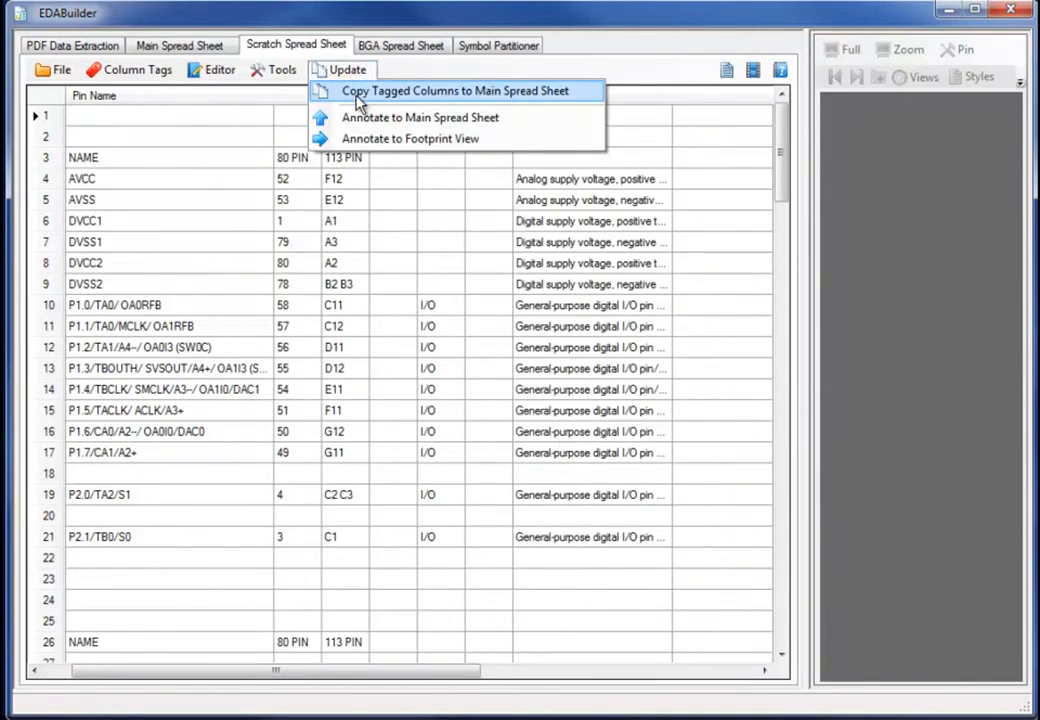
pyautogui.click(358, 95)
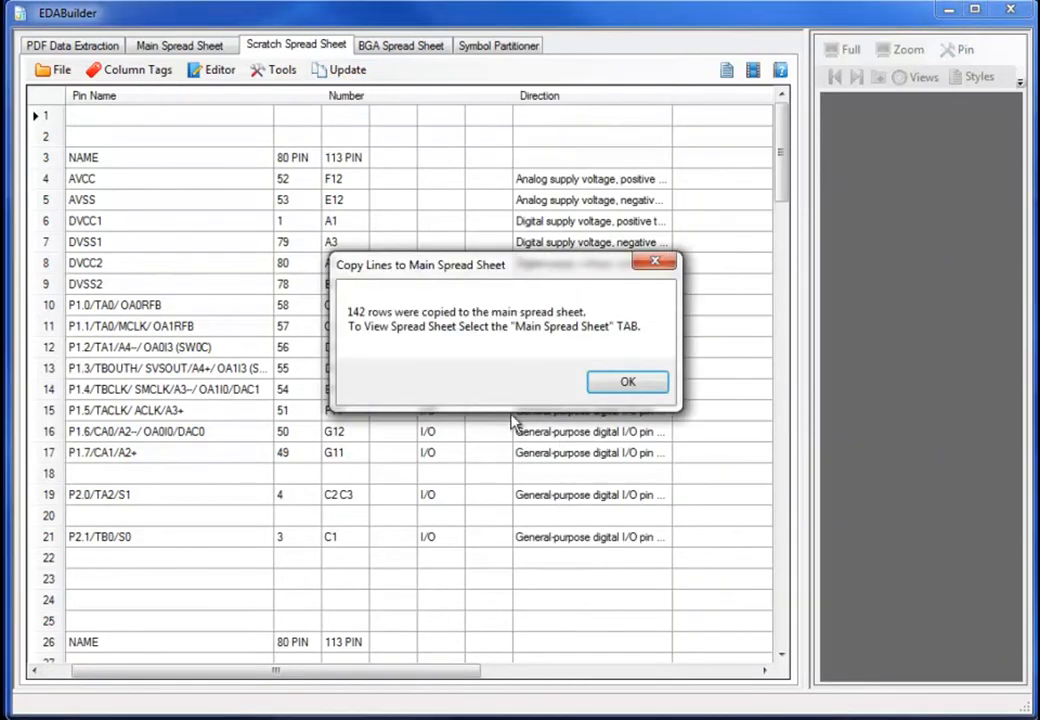
pyautogui.click(627, 383)
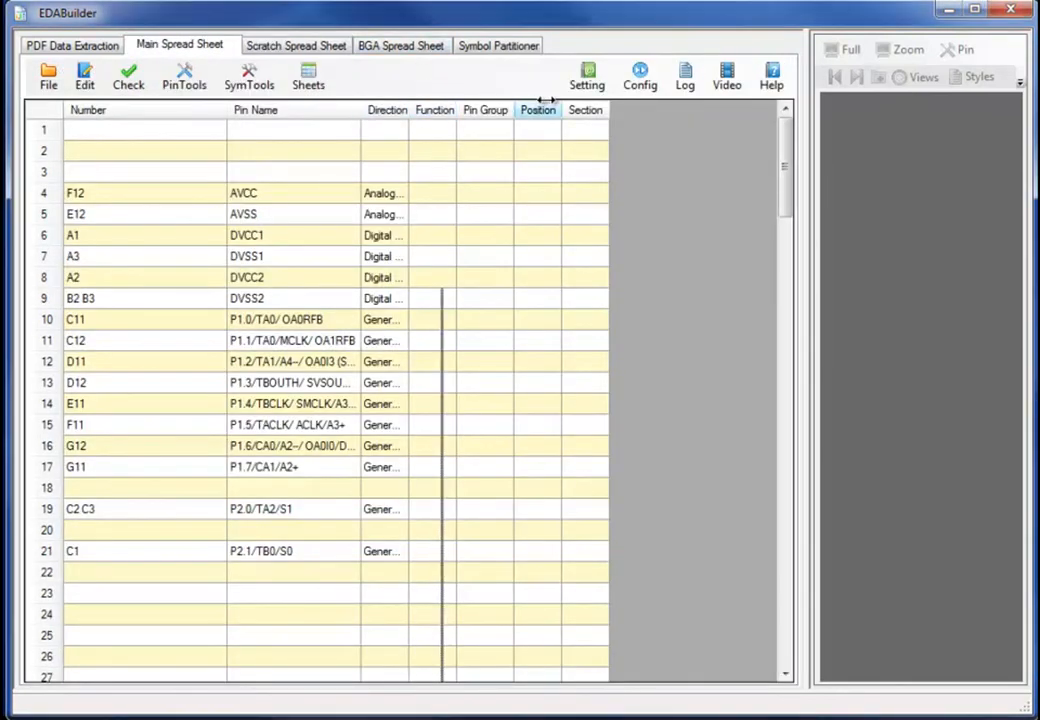
pyautogui.moveTo(578, 100); pyautogui.dragTo(580, 100)
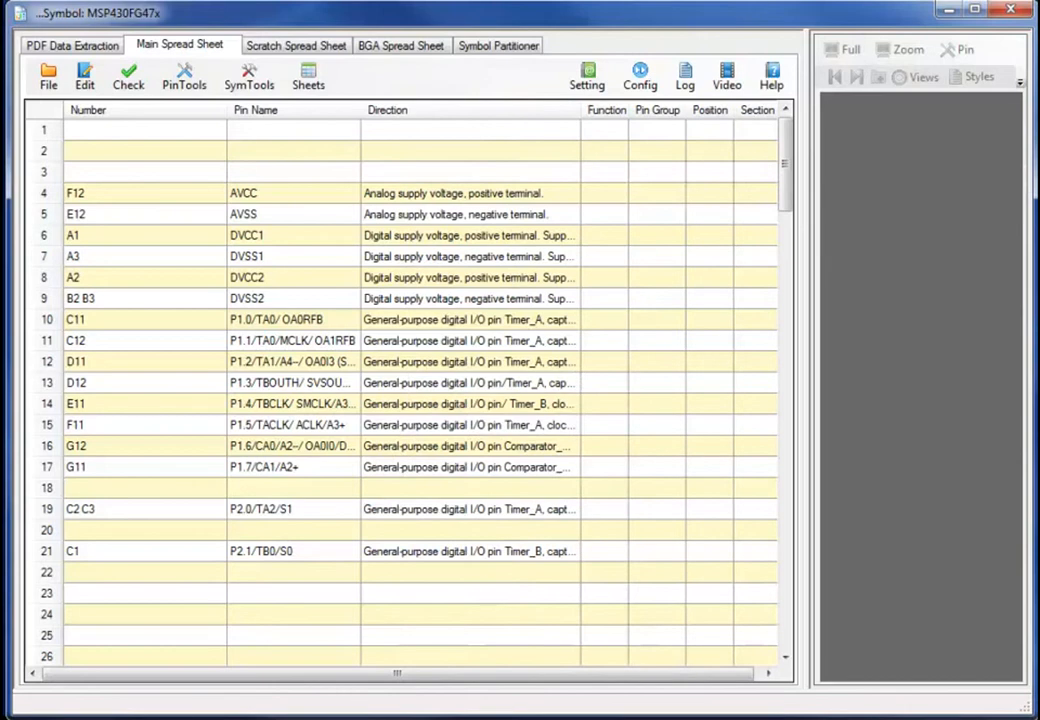
# Derive direction codes from the text in the Direction column with Direction Code From String, and widen that column further.
pyautogui.click(186, 80)
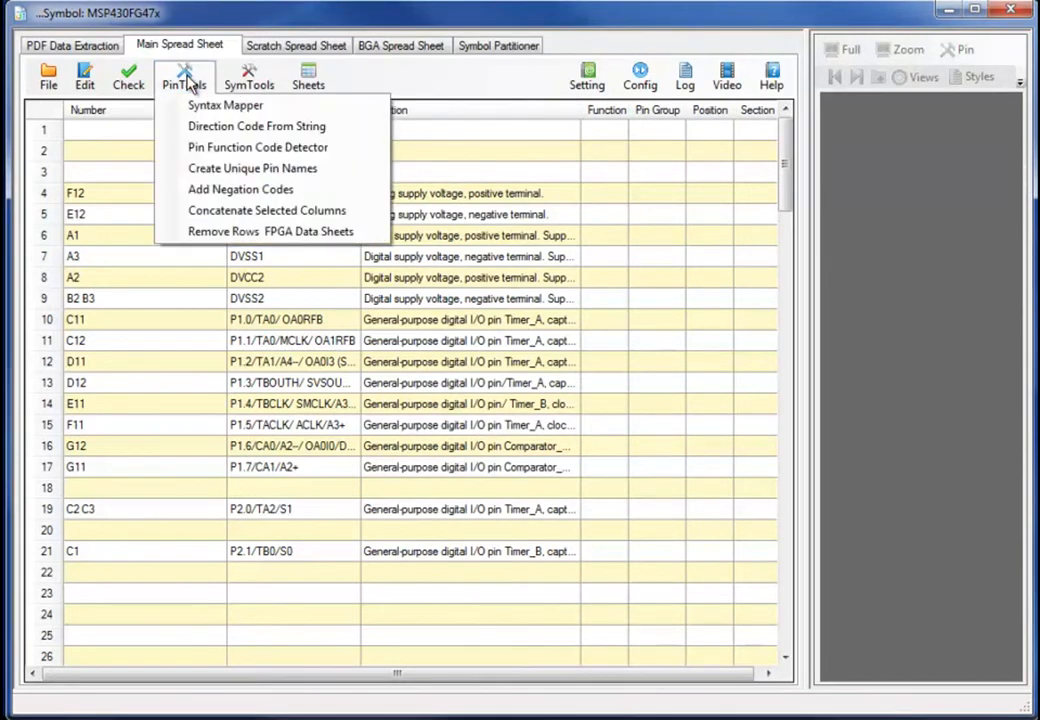
pyautogui.click(188, 132)
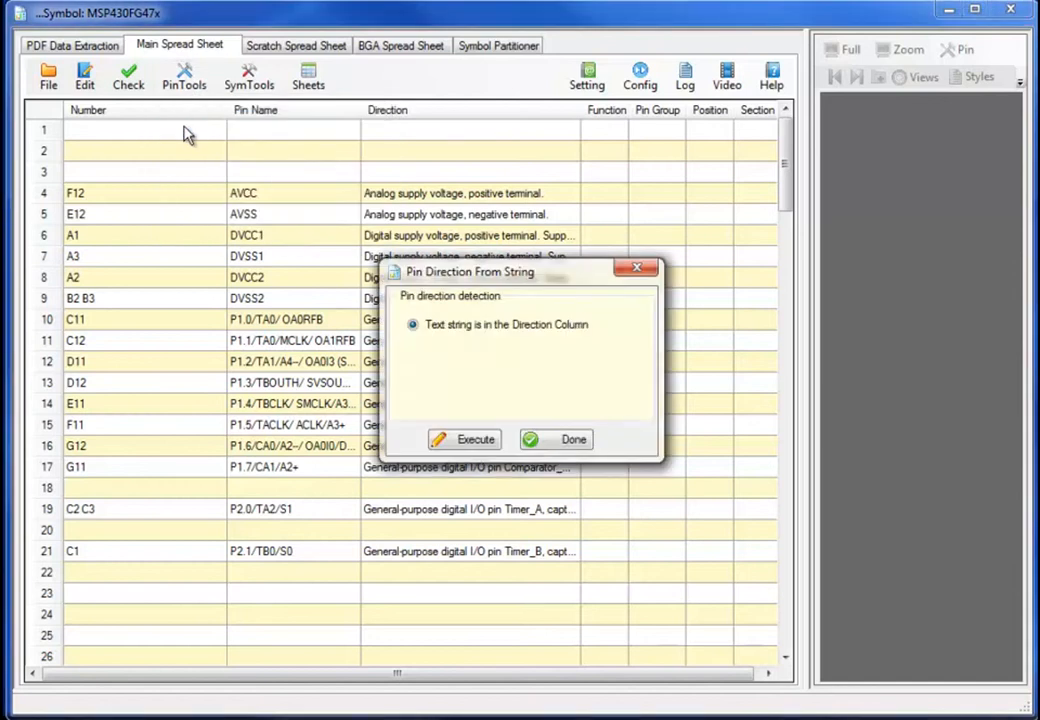
pyautogui.click(464, 439)
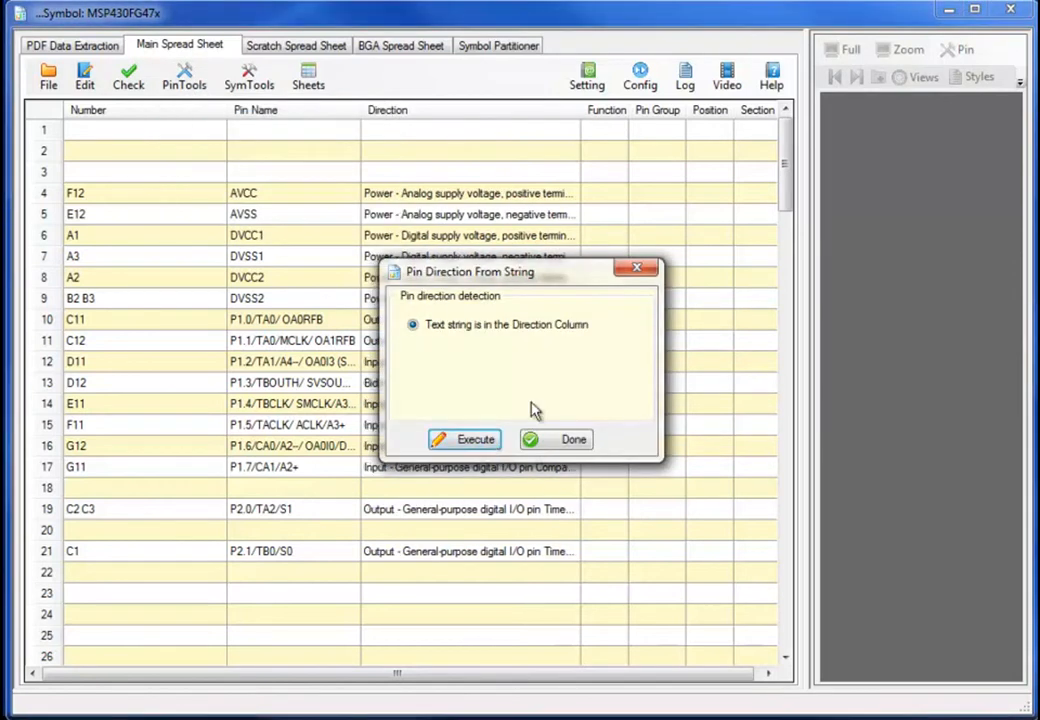
pyautogui.click(637, 269)
pyautogui.moveTo(580, 113); pyautogui.dragTo(728, 116)
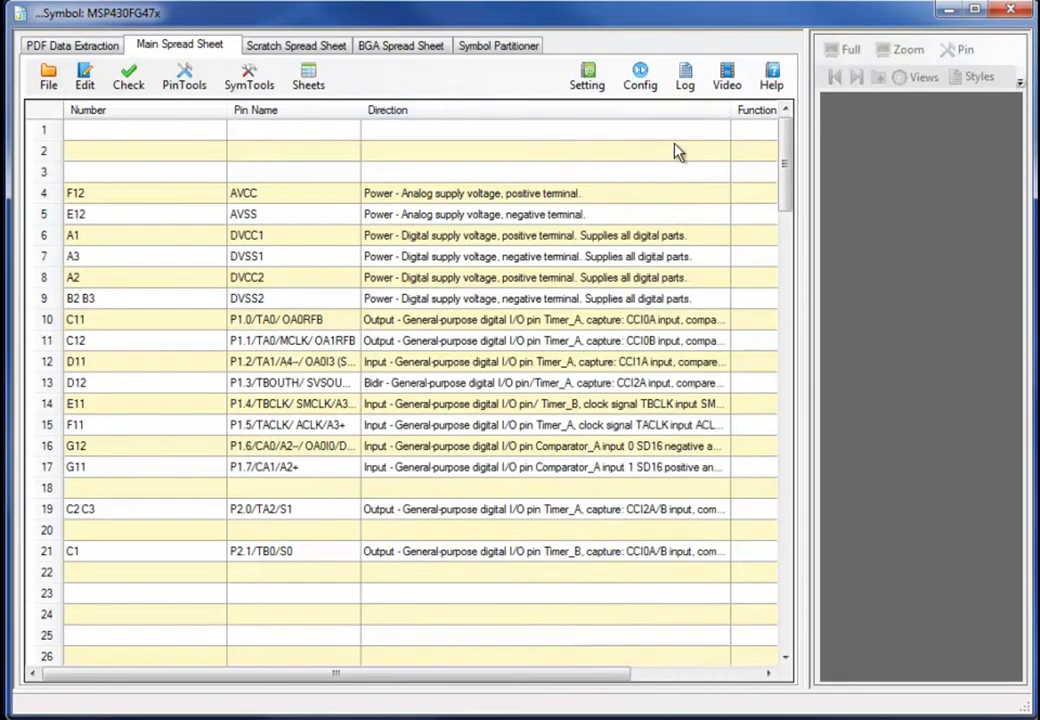
# Check the main spreadsheet's pin data and correct the direction of AVSS, DVSS1 and DVSS2 to Ground.
pyautogui.click(128, 88)
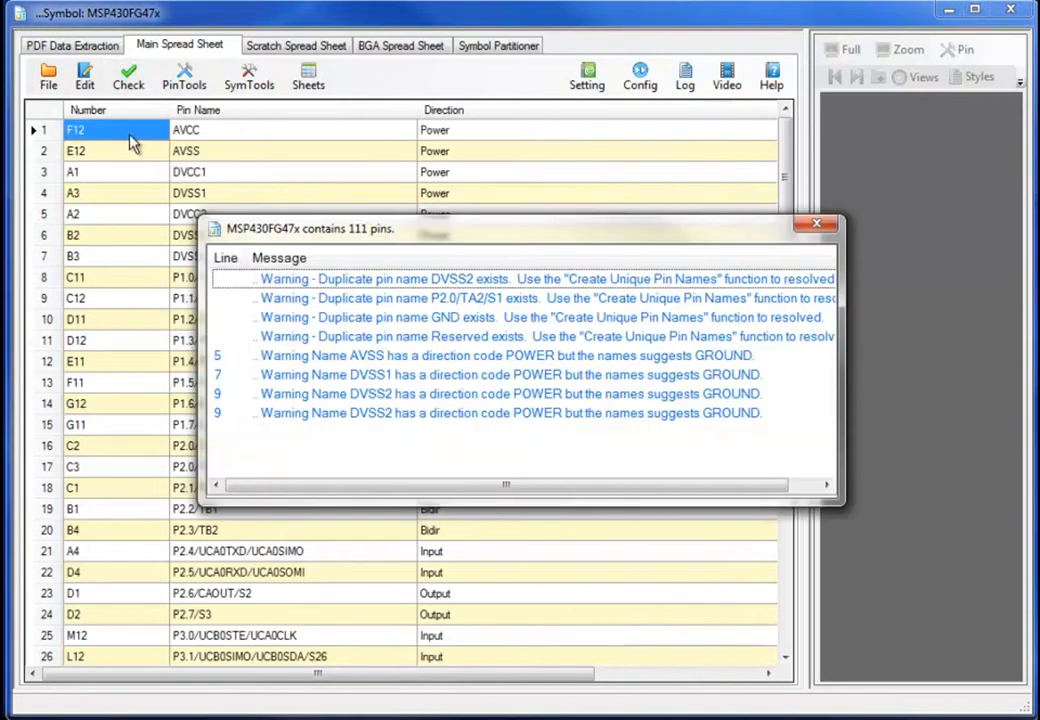
pyautogui.click(282, 364)
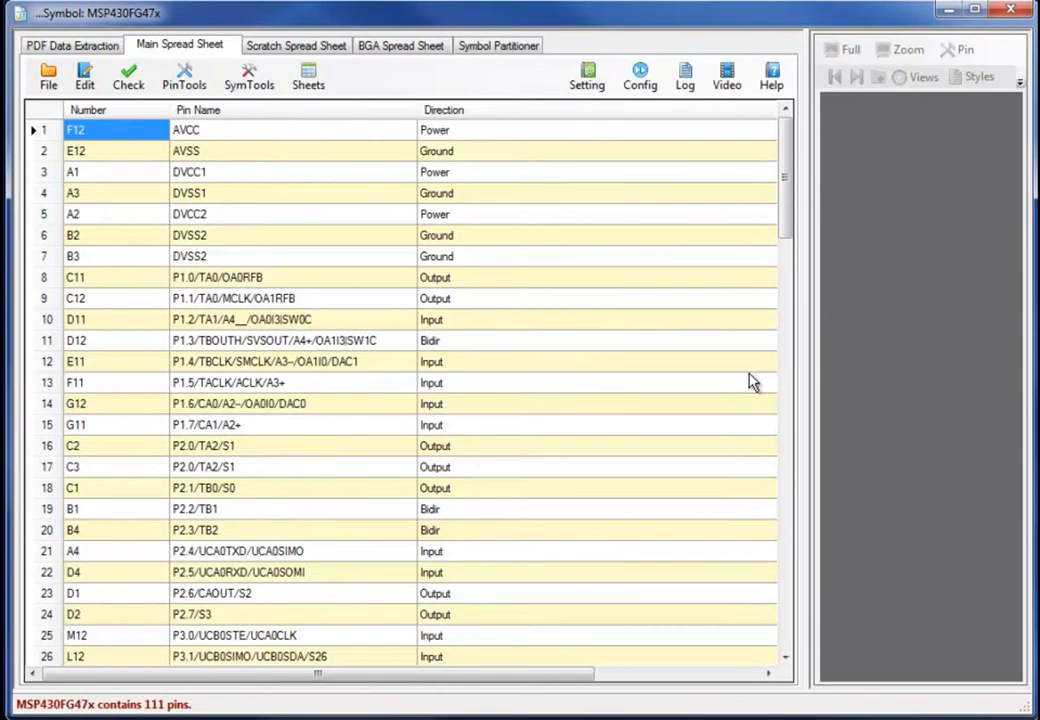
# Switch the configuration to Footprint Builder and open the package calculators.
pyautogui.click(646, 84)
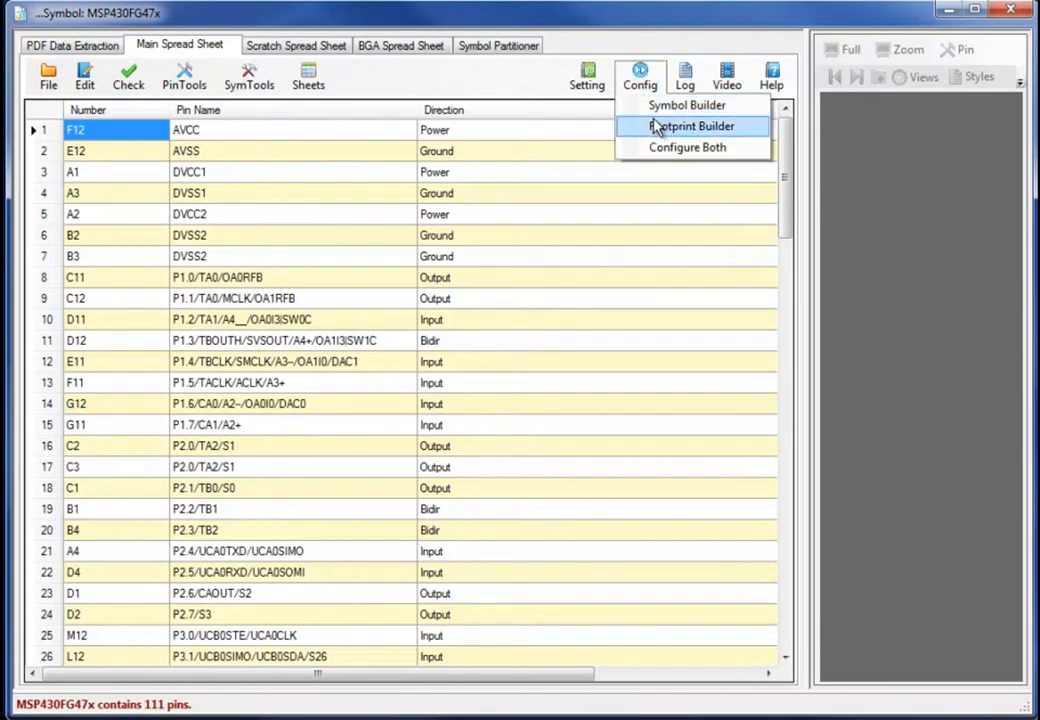
pyautogui.click(690, 126)
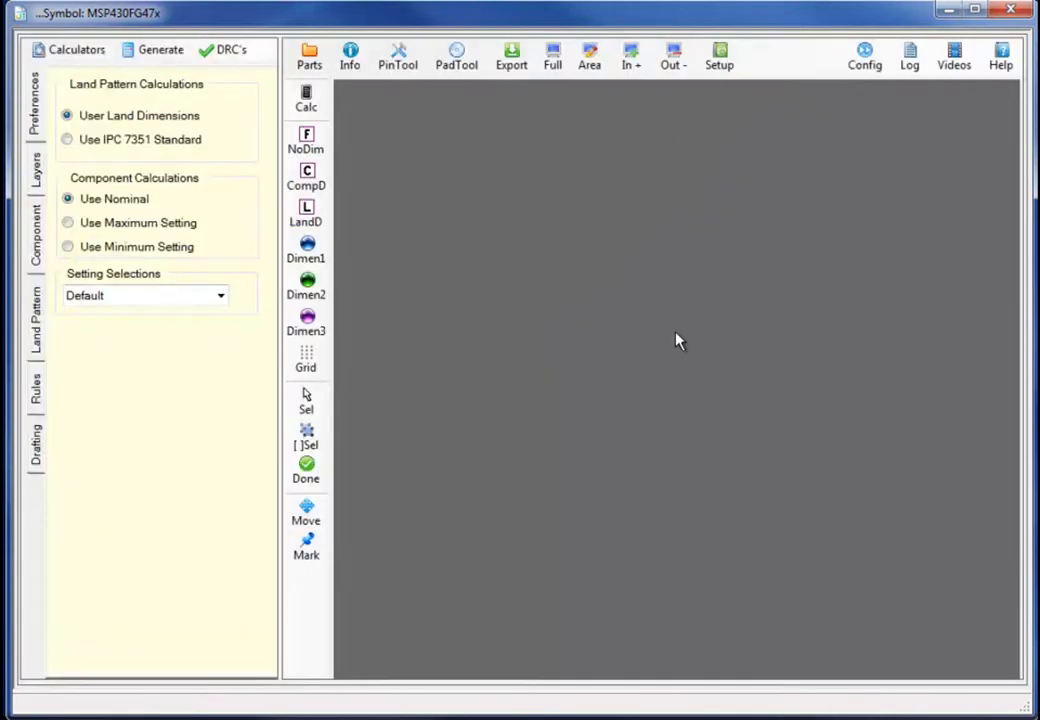
pyautogui.click(68, 58)
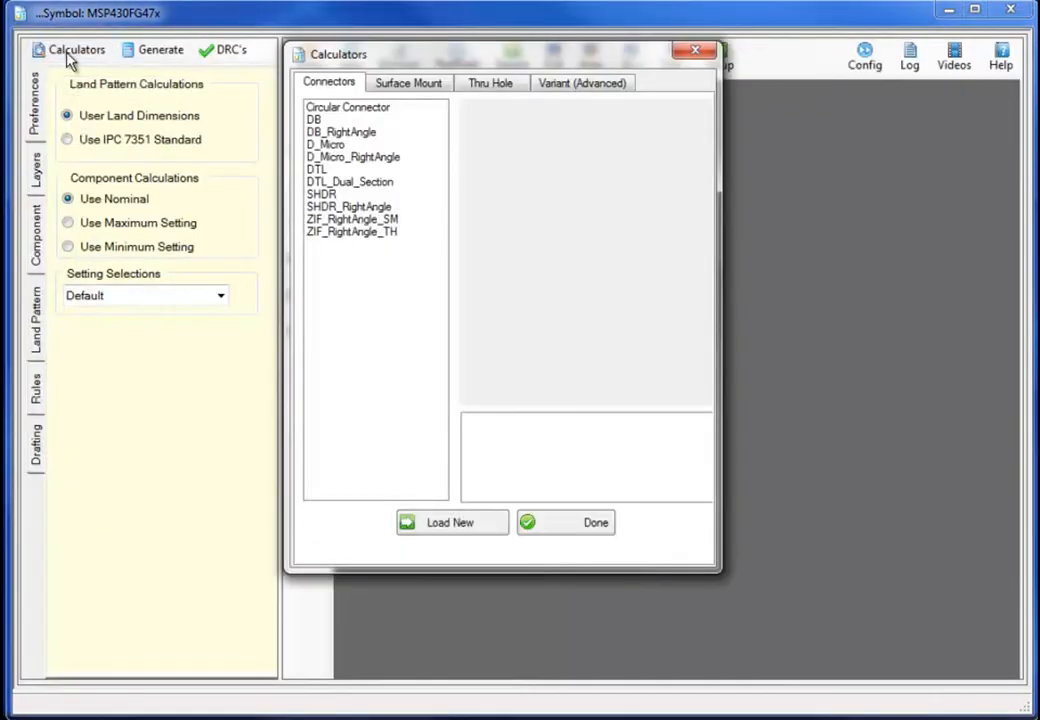
# Examine the connector calculators, from Circular Connector through D_Micro_RightAngle and SHDR_RightAngle to ZIF_RightAngle_TH.
pyautogui.click(365, 110)
pyautogui.click(346, 132)
pyautogui.click(338, 158)
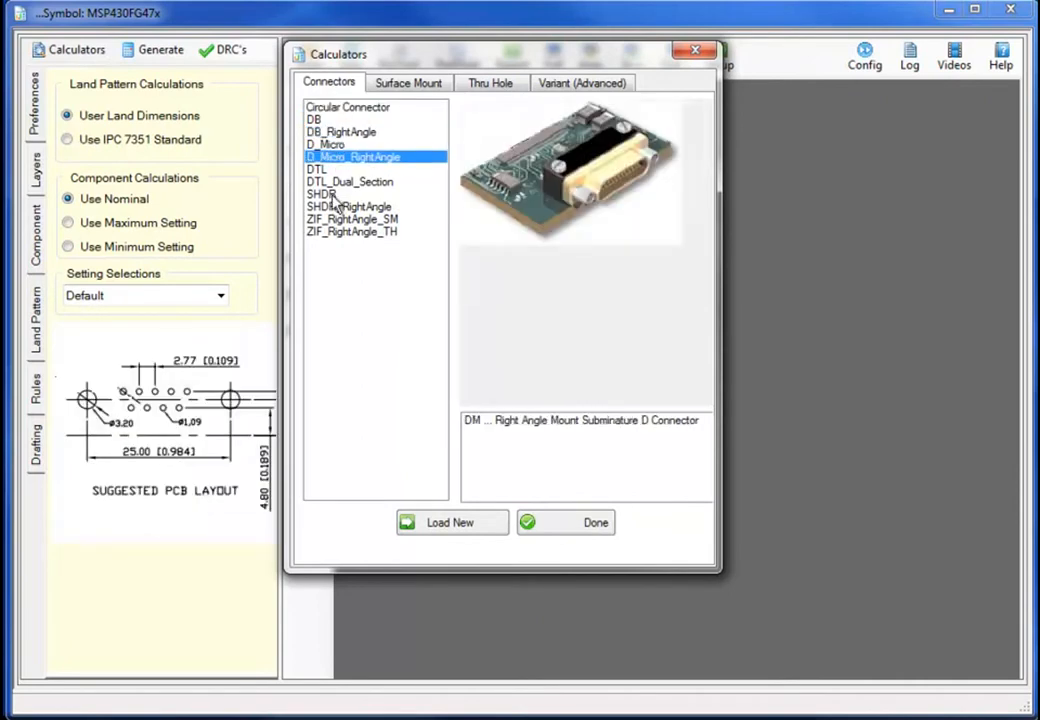
pyautogui.click(345, 182)
pyautogui.click(340, 206)
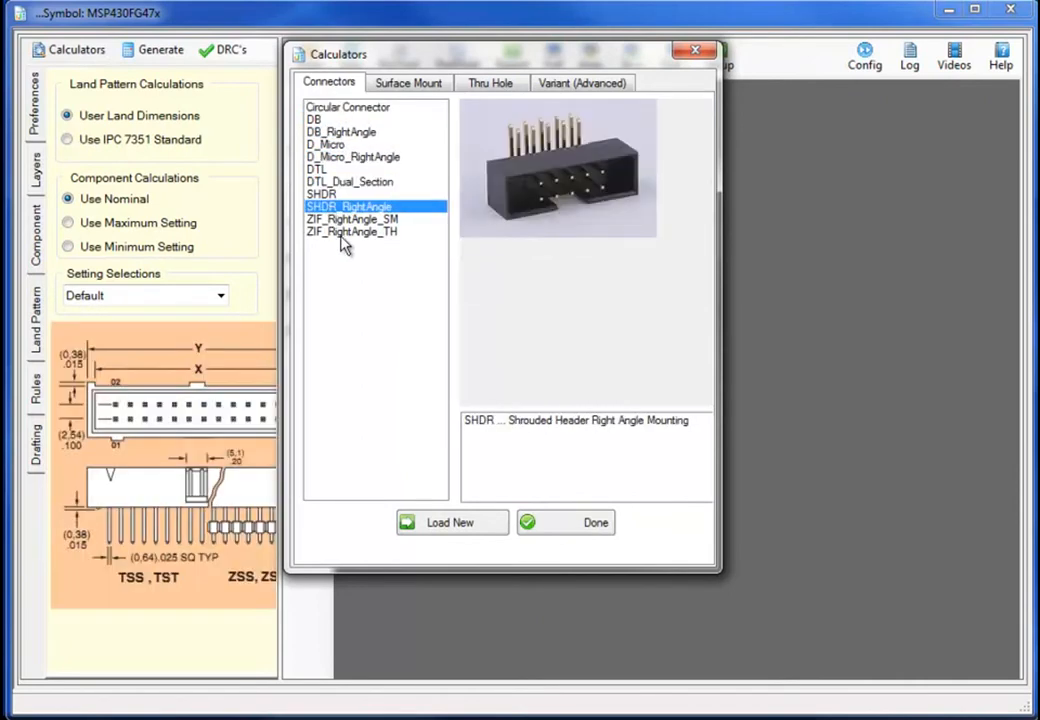
pyautogui.click(345, 232)
# Examine the surface mount calculators, from BGA, CFP and the chip arrays through QFN, SOD and SON to TO (Transistor Outline).
pyautogui.click(392, 86)
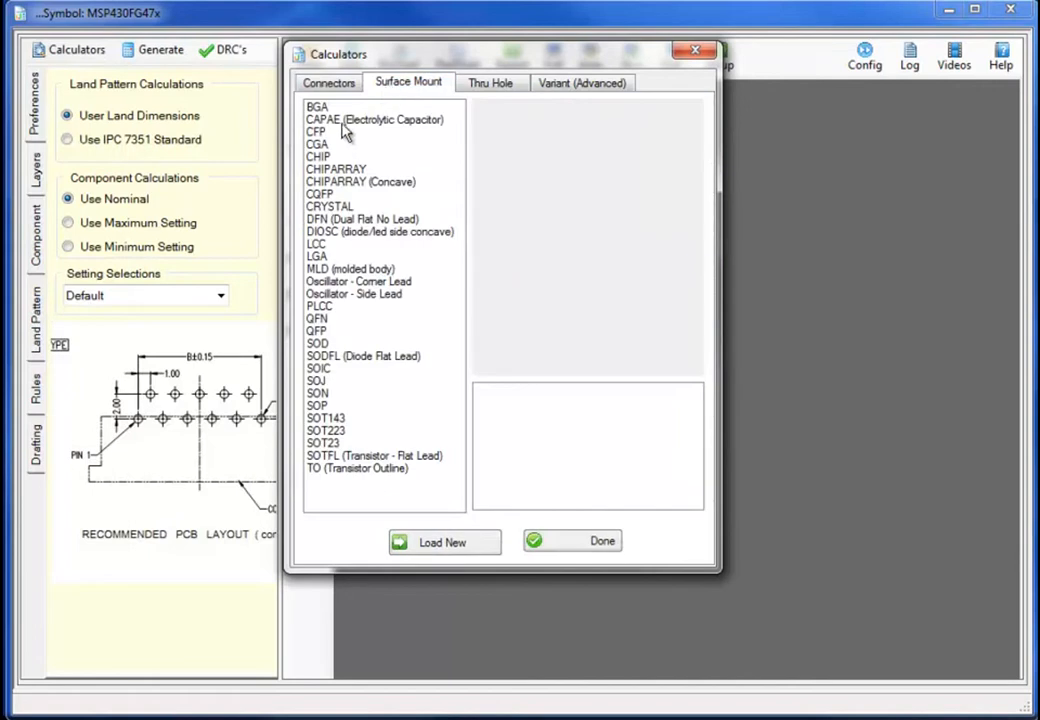
pyautogui.click(312, 106)
pyautogui.click(318, 132)
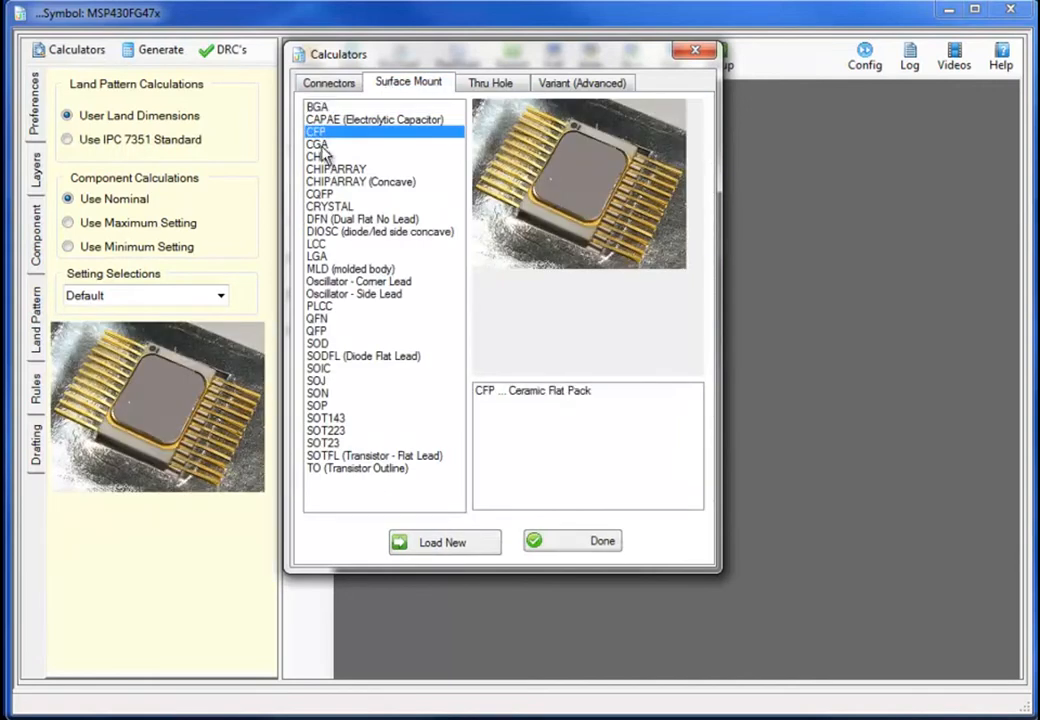
pyautogui.click(318, 157)
pyautogui.click(322, 183)
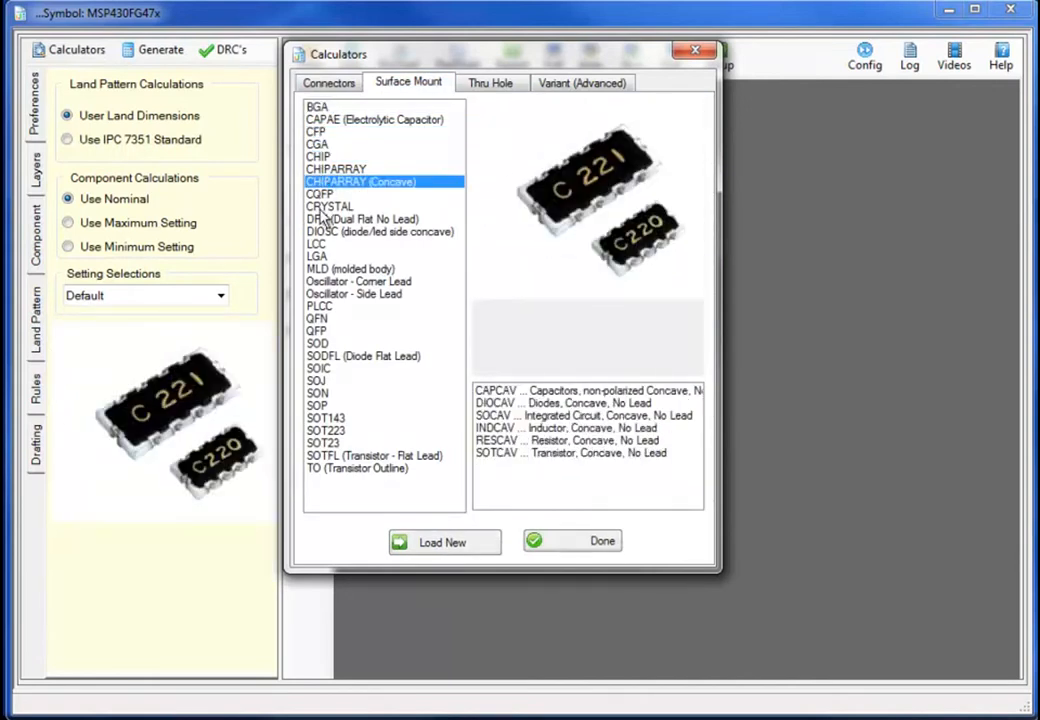
pyautogui.click(320, 194)
pyautogui.click(320, 207)
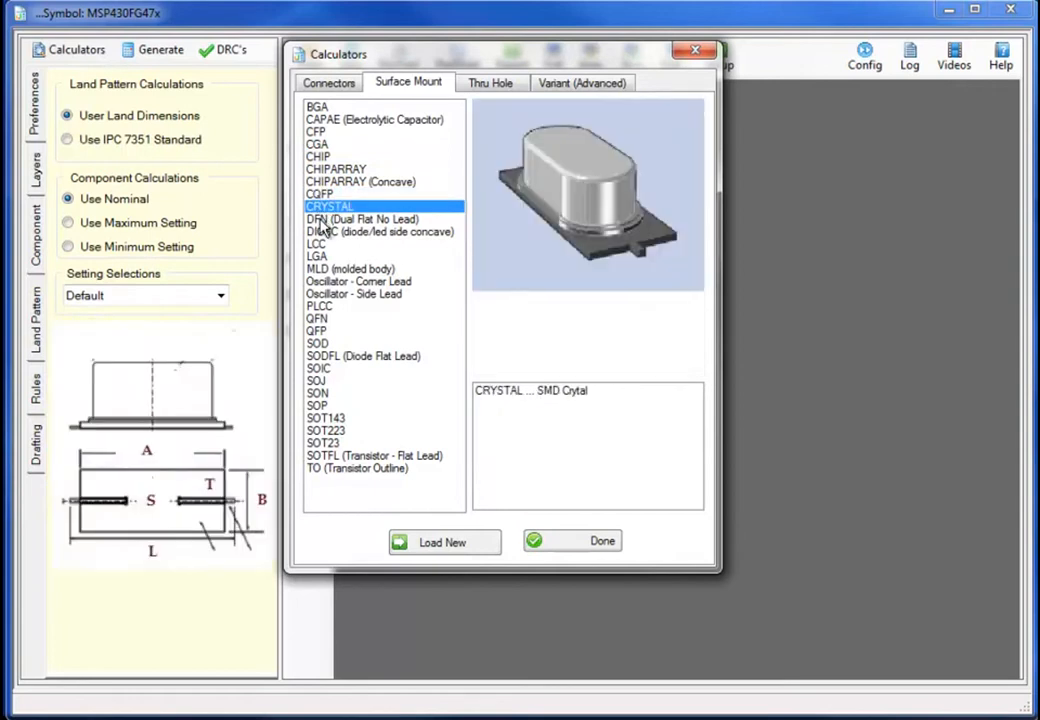
pyautogui.click(322, 219)
pyautogui.click(316, 244)
pyautogui.click(316, 256)
pyautogui.click(318, 269)
pyautogui.click(322, 294)
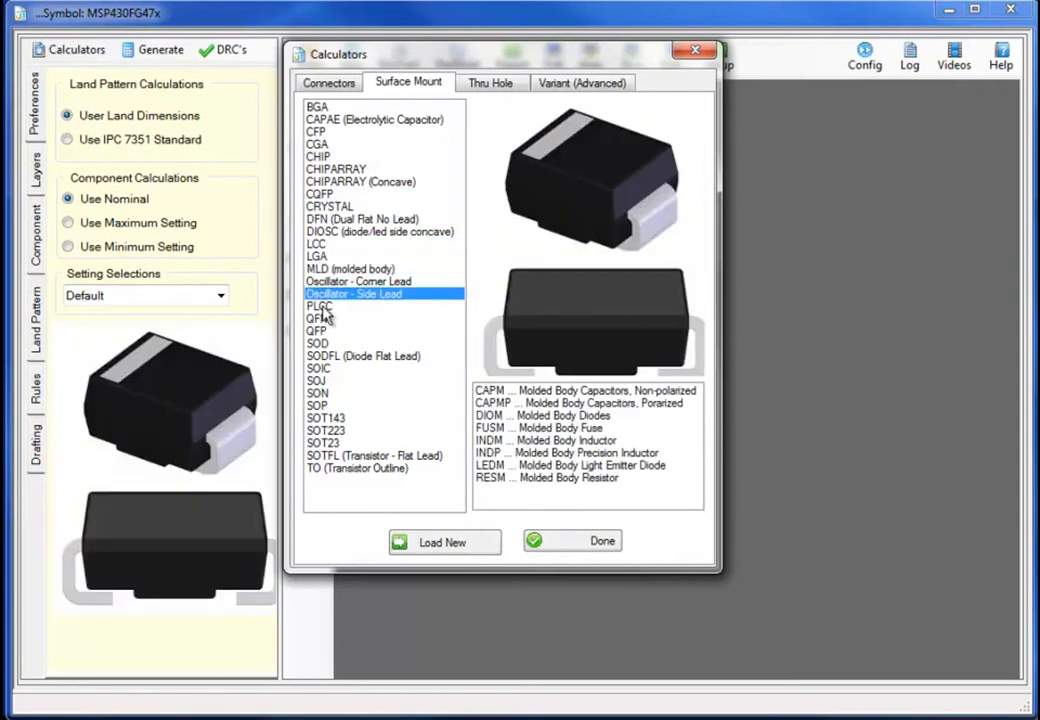
pyautogui.click(316, 318)
pyautogui.click(318, 343)
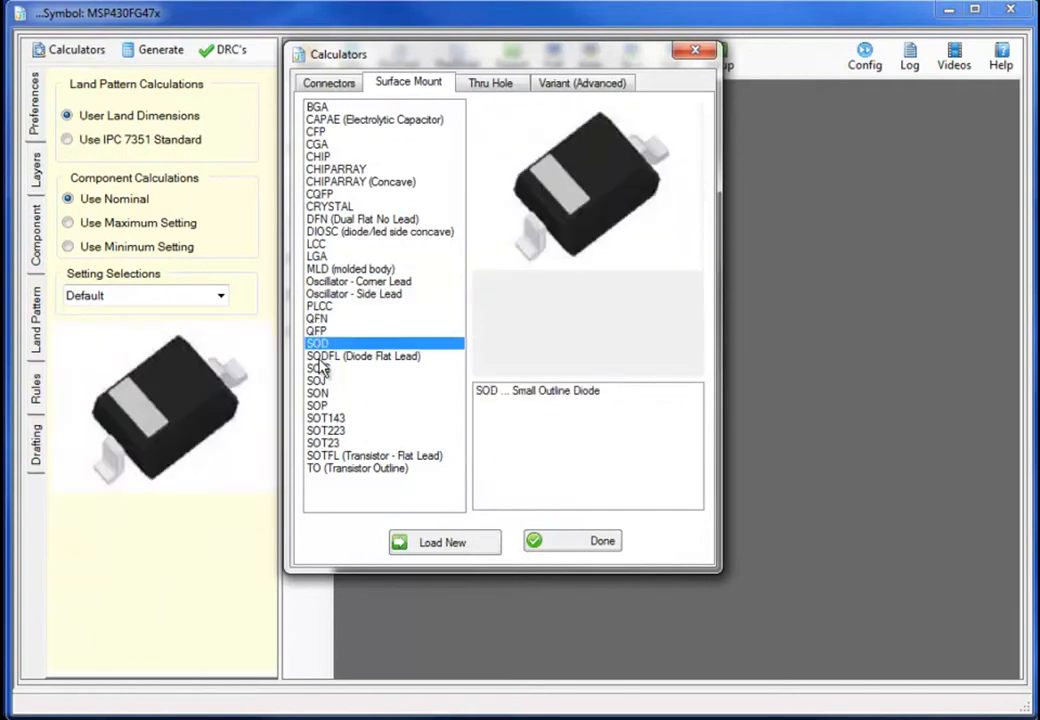
pyautogui.click(318, 368)
pyautogui.click(318, 393)
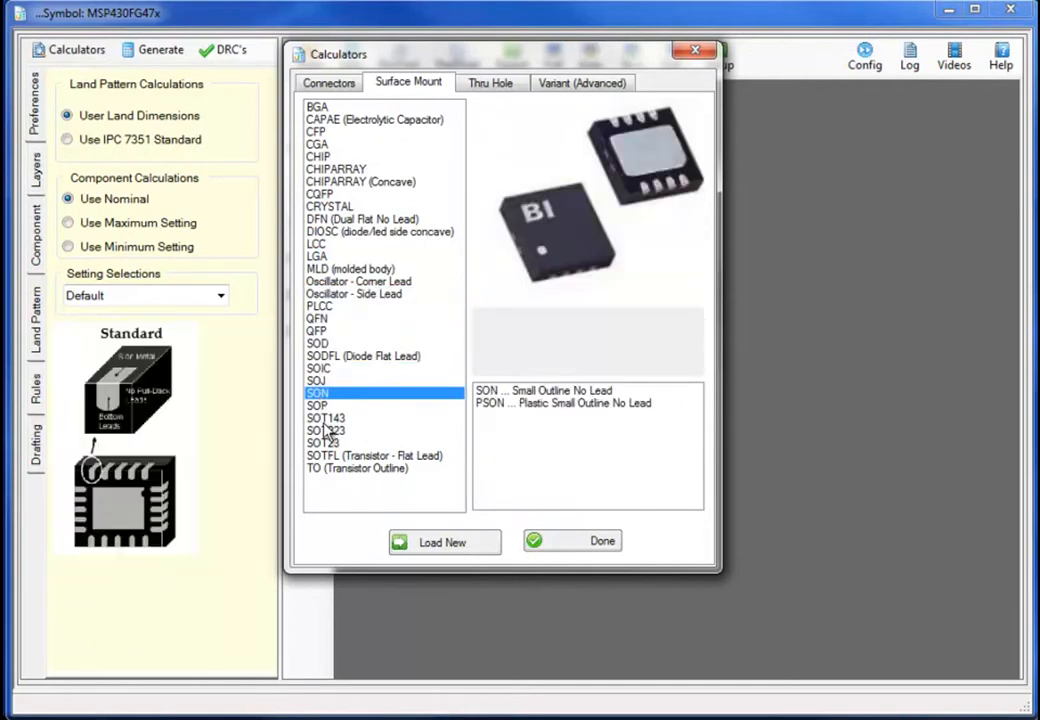
pyautogui.click(320, 418)
pyautogui.click(322, 443)
pyautogui.click(330, 467)
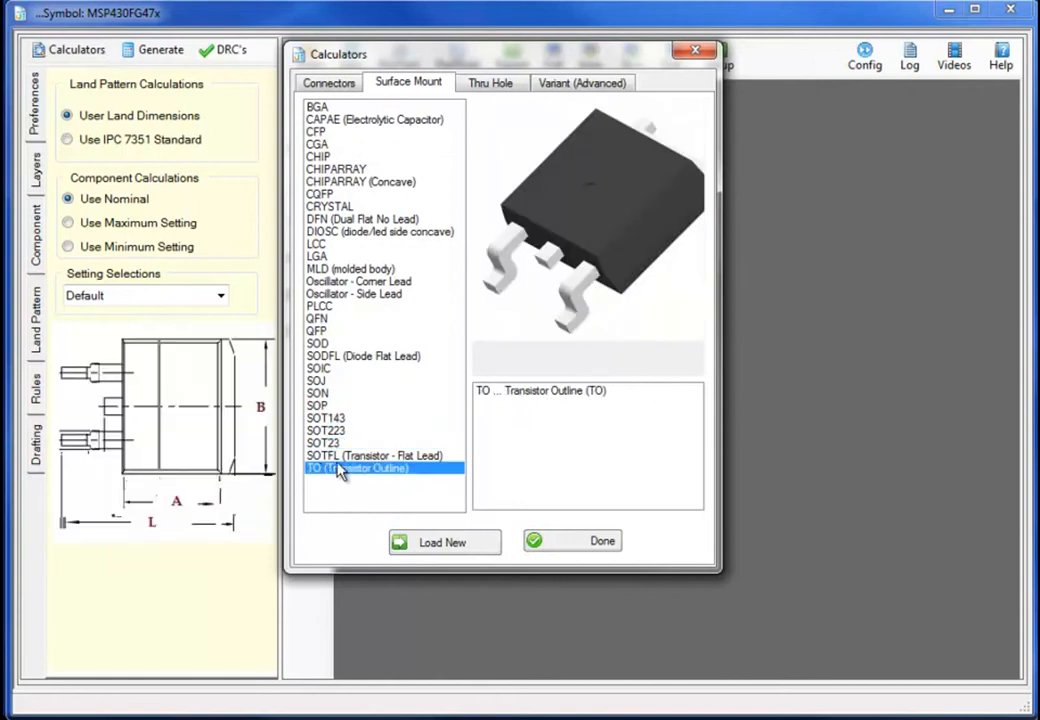
# Examine the through-hole calculators, from the capacitors to the TOC transistor, and the advanced variant DRQFN (Dual Row QFN).
pyautogui.click(471, 85)
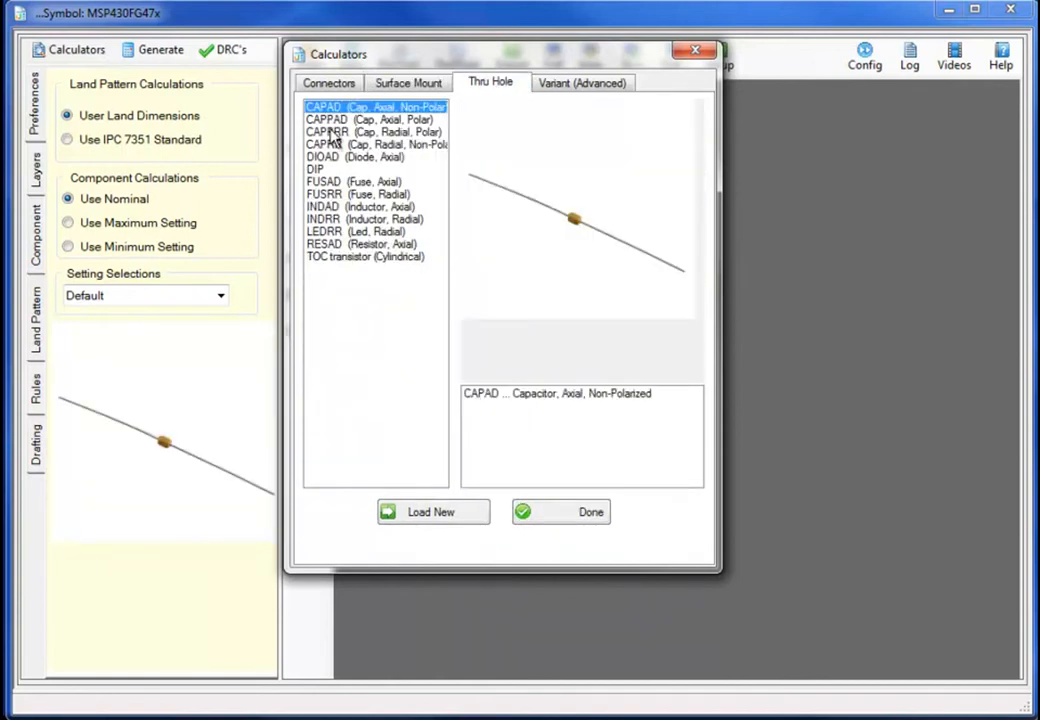
pyautogui.click(332, 132)
pyautogui.click(333, 157)
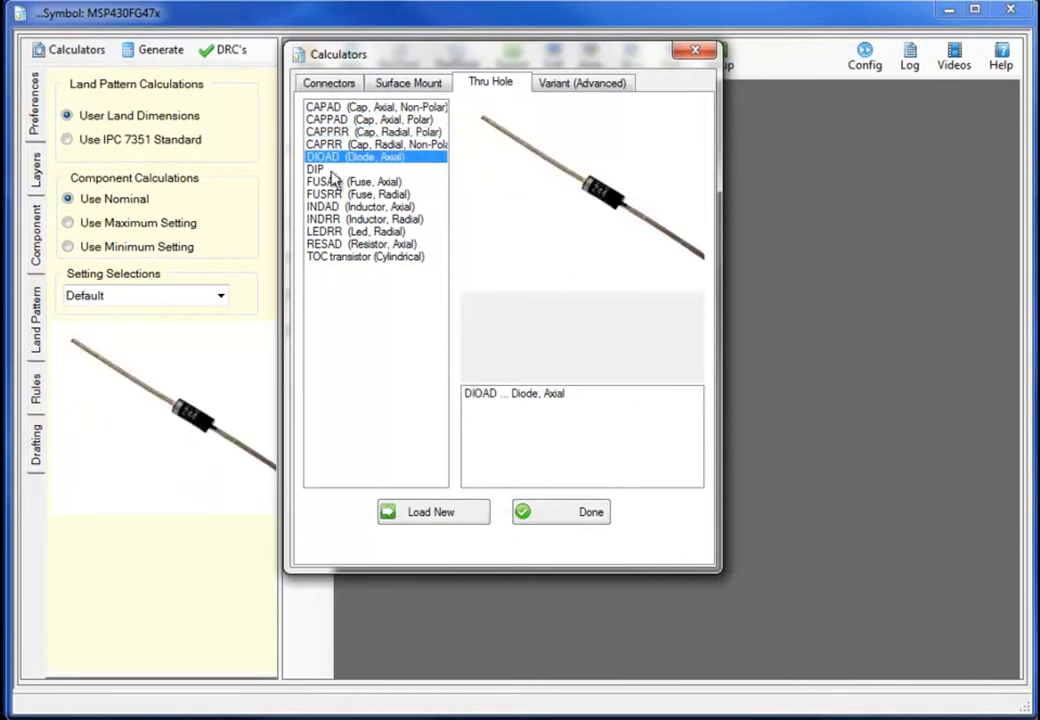
pyautogui.click(333, 181)
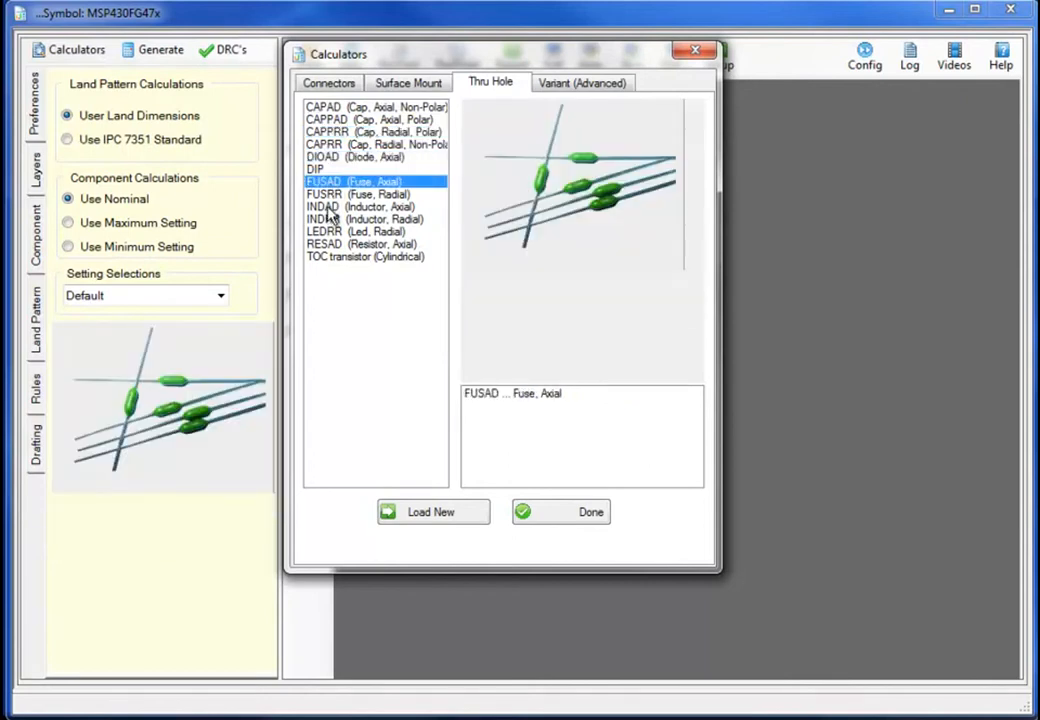
pyautogui.click(328, 206)
pyautogui.click(330, 231)
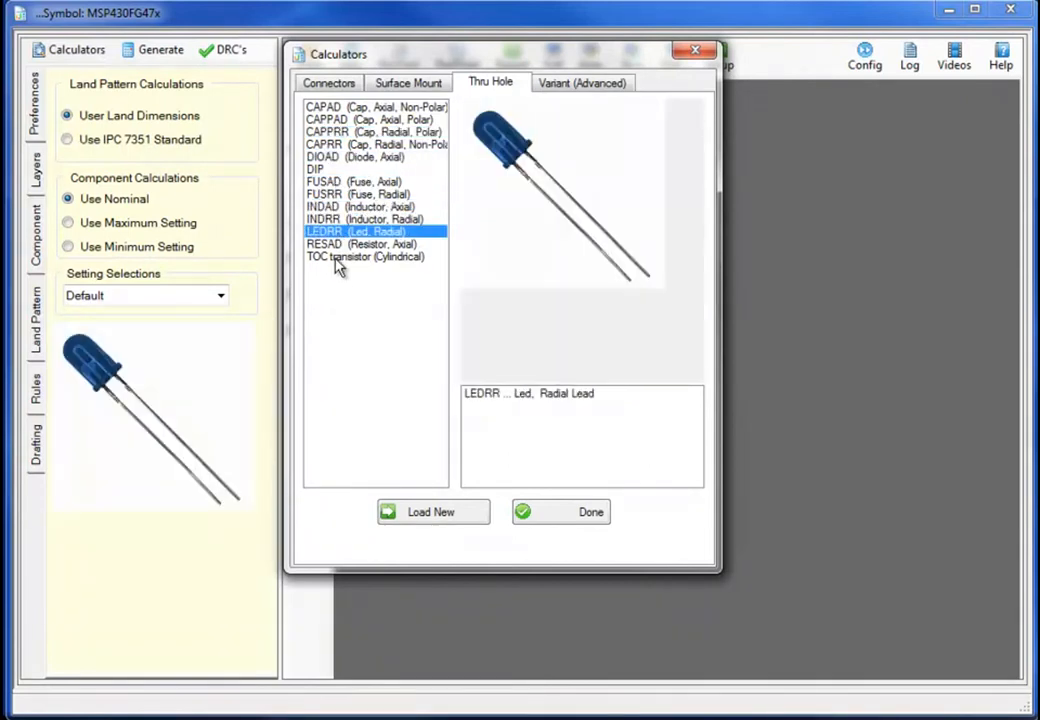
pyautogui.click(338, 258)
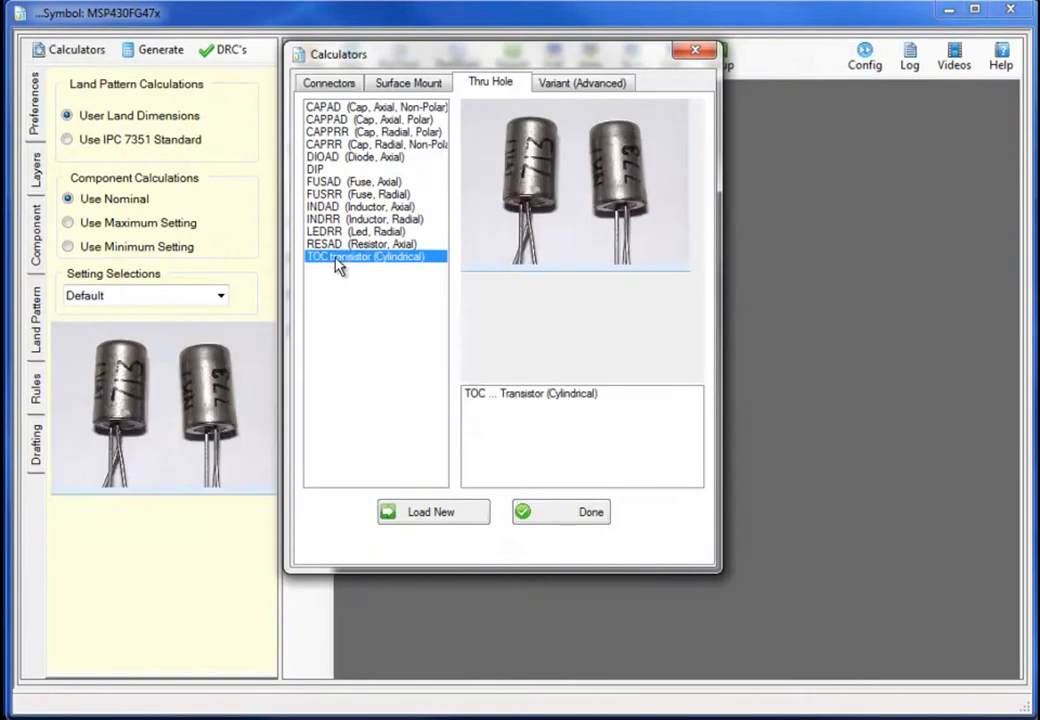
pyautogui.click(566, 86)
pyautogui.click(346, 106)
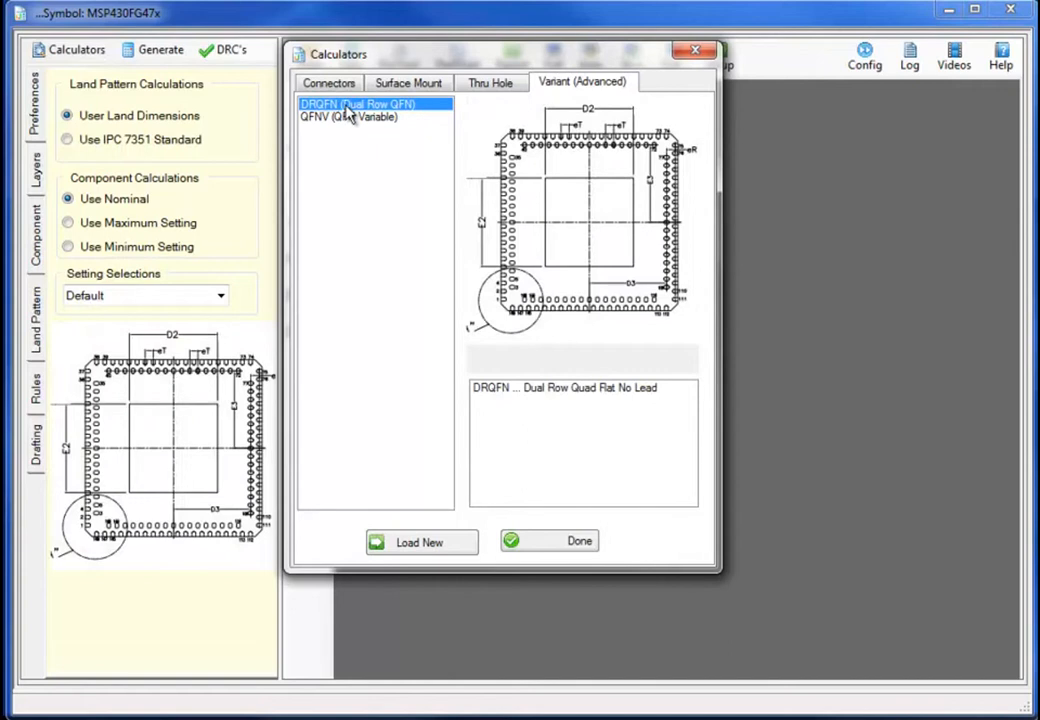
# Load a new BGA footprint from the surface mount calculators.
pyautogui.click(408, 86)
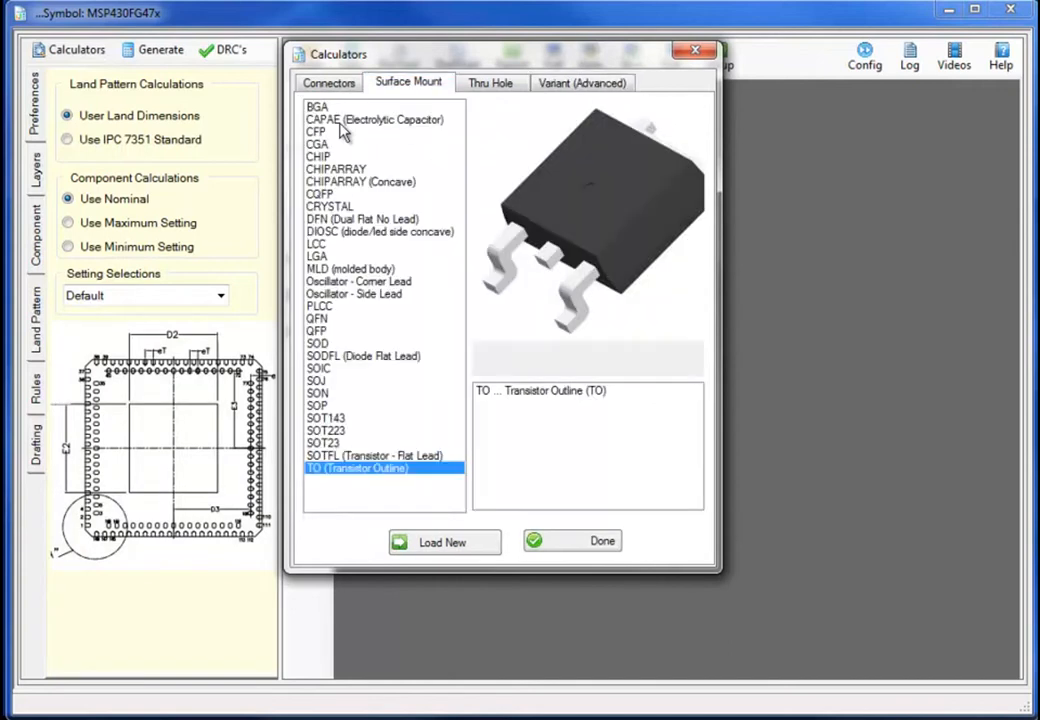
pyautogui.click(321, 107)
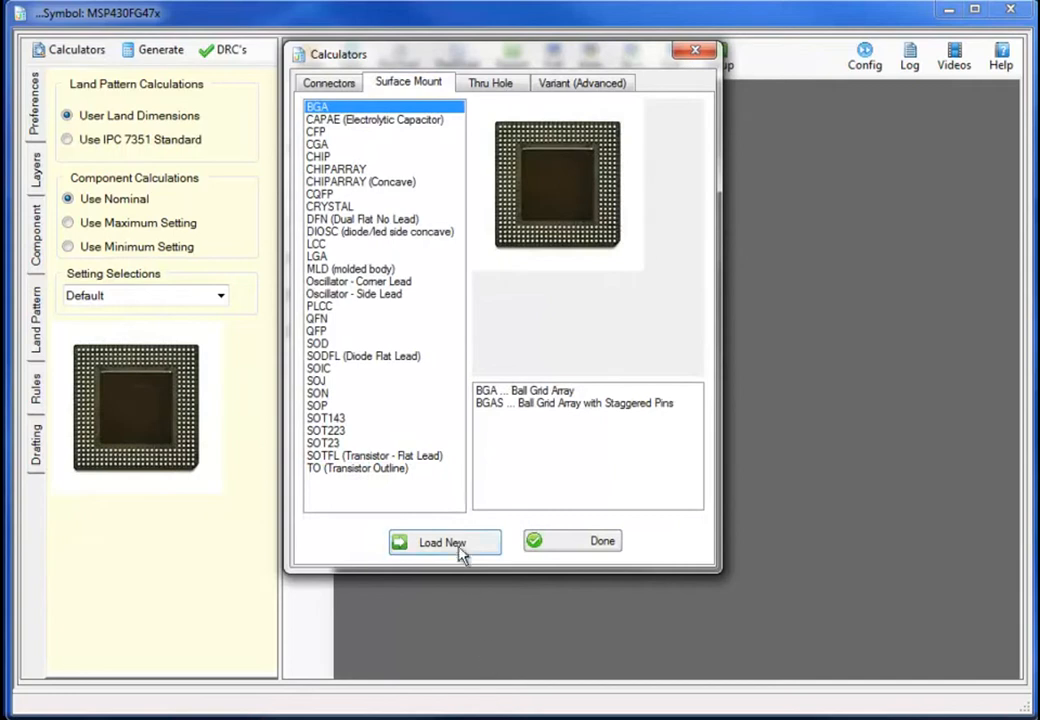
pyautogui.click(460, 548)
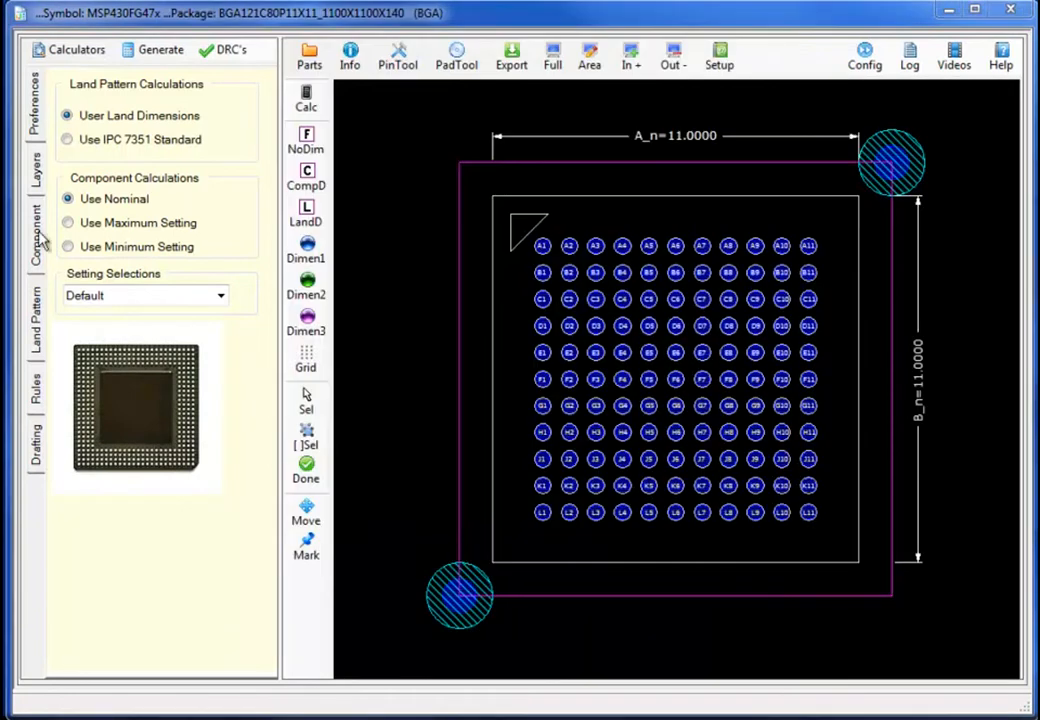
# Set the BGA component's pin counts A and B to 12 each and regenerate the footprint.
pyautogui.click(40, 243)
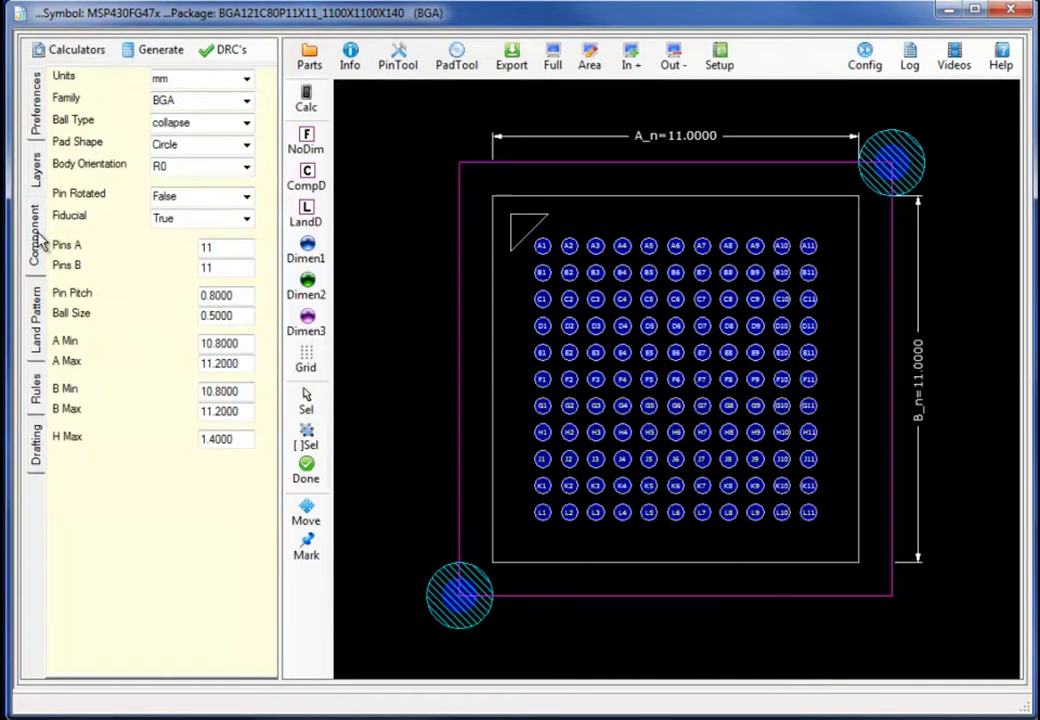
pyautogui.click(36, 115)
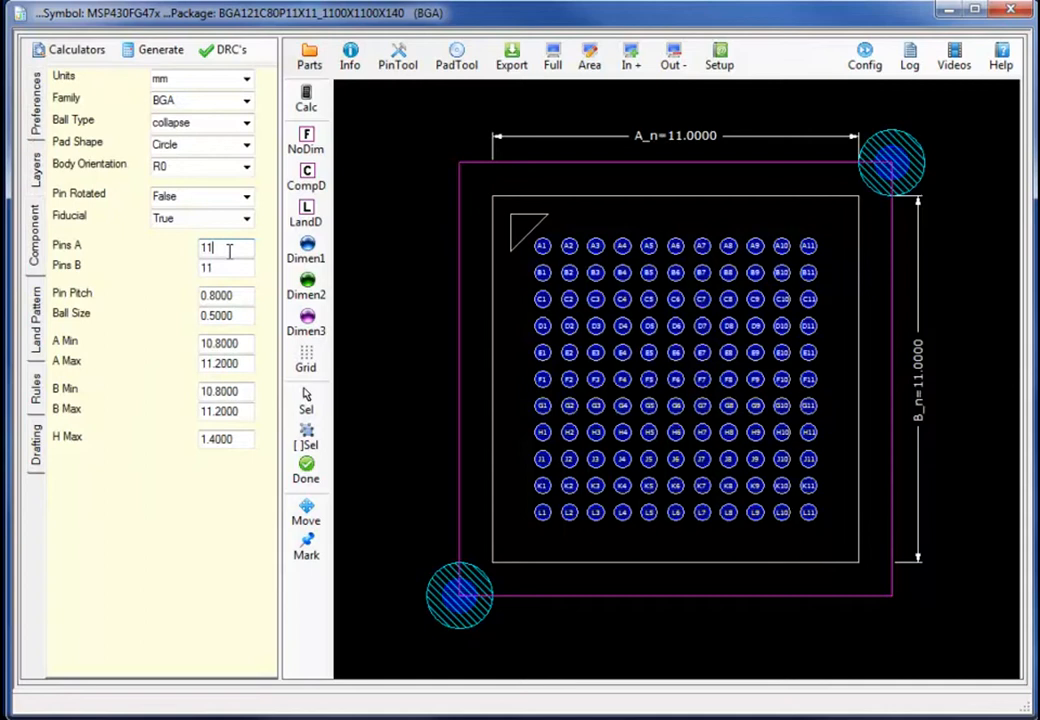
pyautogui.press('BackSpace')
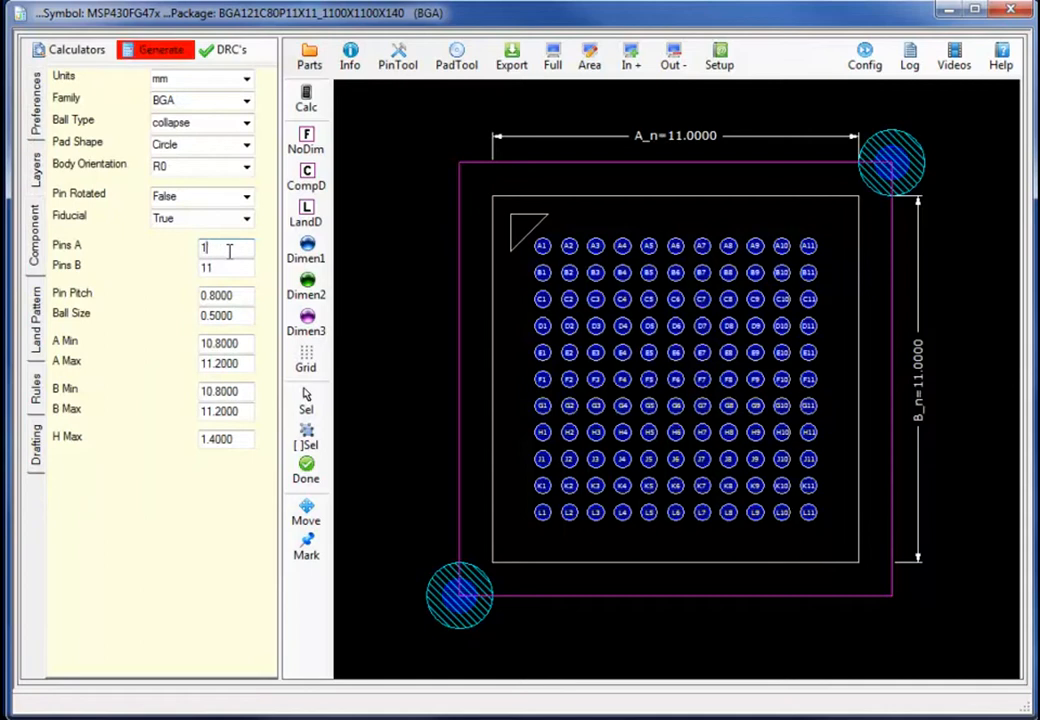
pyautogui.click(238, 270)
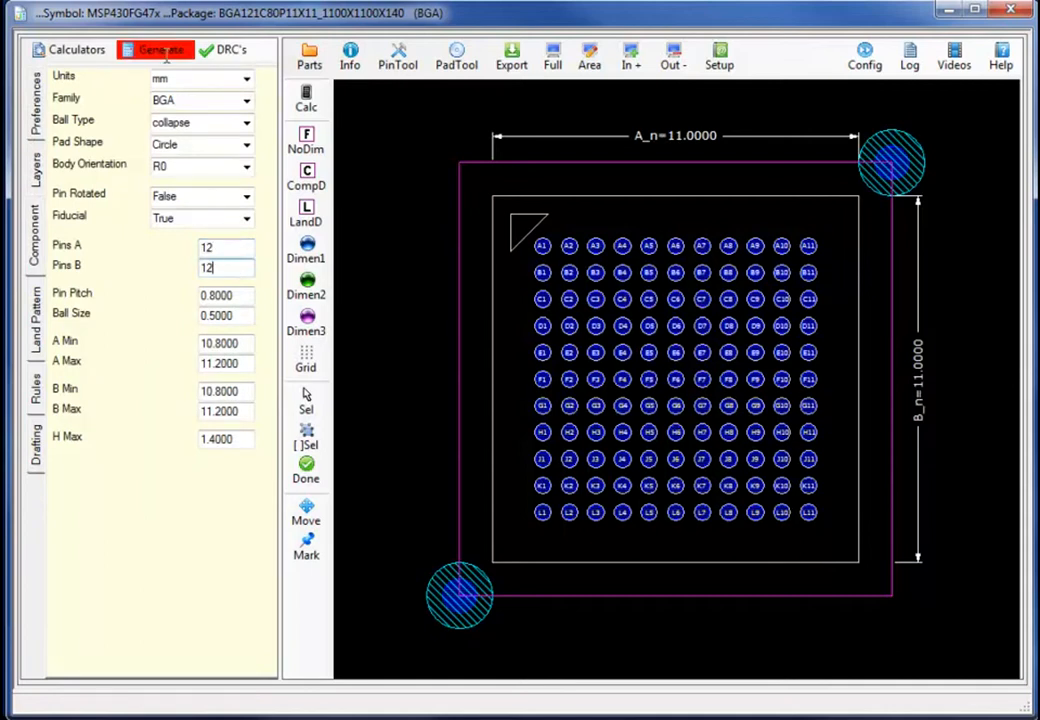
pyautogui.click(166, 55)
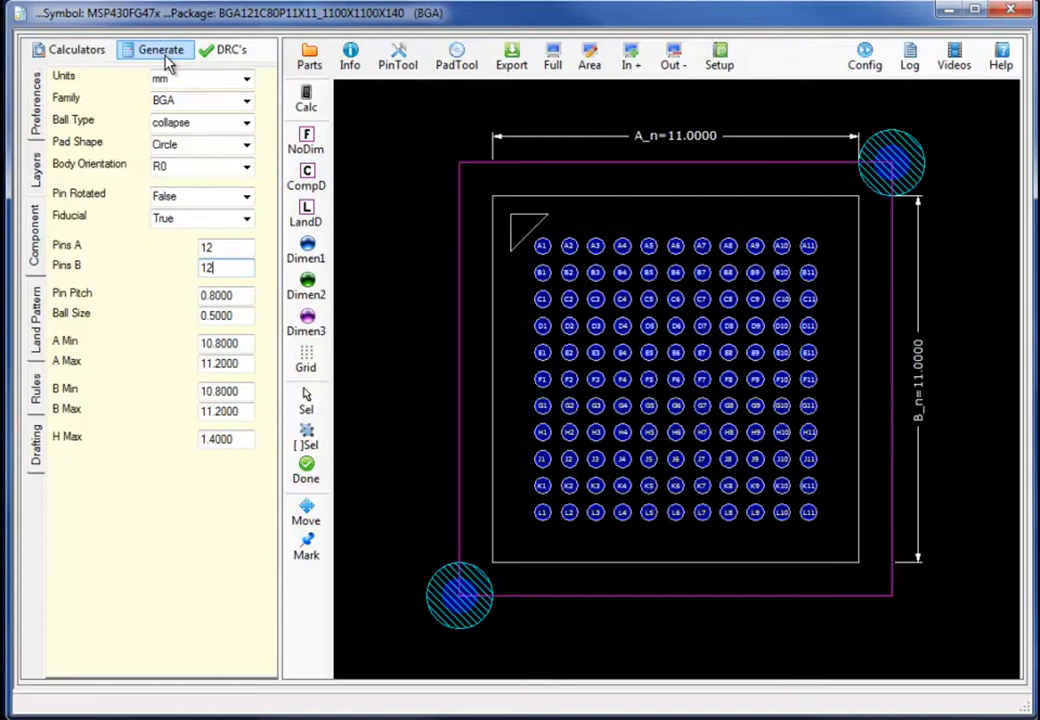
# Disable the fiducials, set the pin pitch to 0.50 mm and the ball size to 0.30 mm, and regenerate the footprint.
pyautogui.click(247, 222)
pyautogui.click(185, 250)
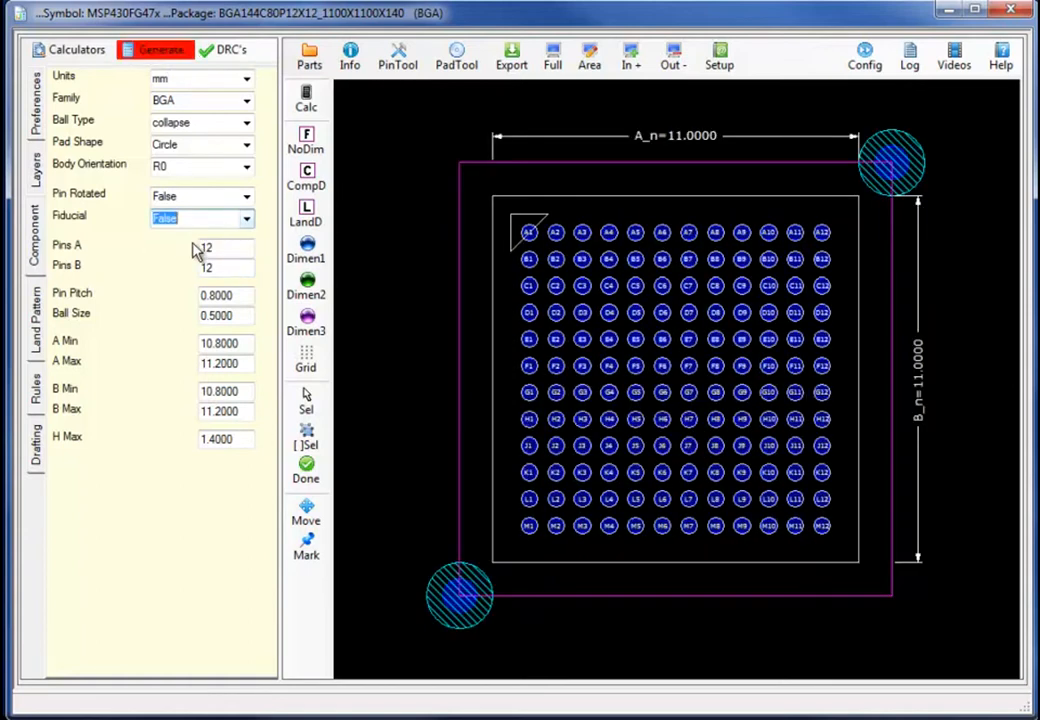
pyautogui.click(142, 47)
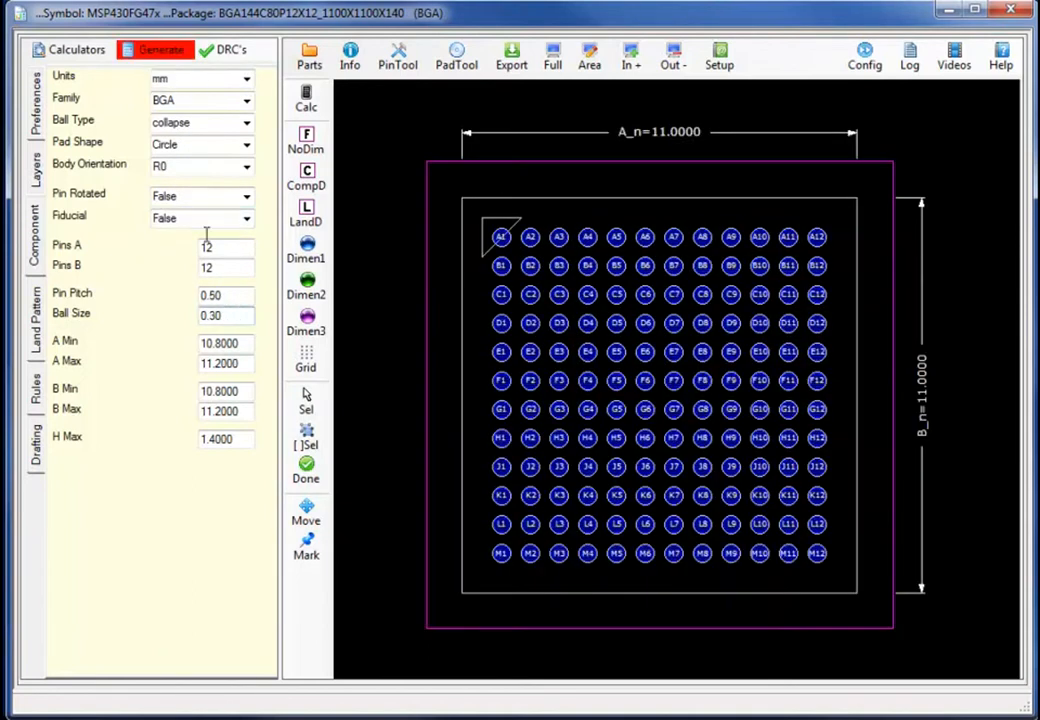
pyautogui.click(155, 52)
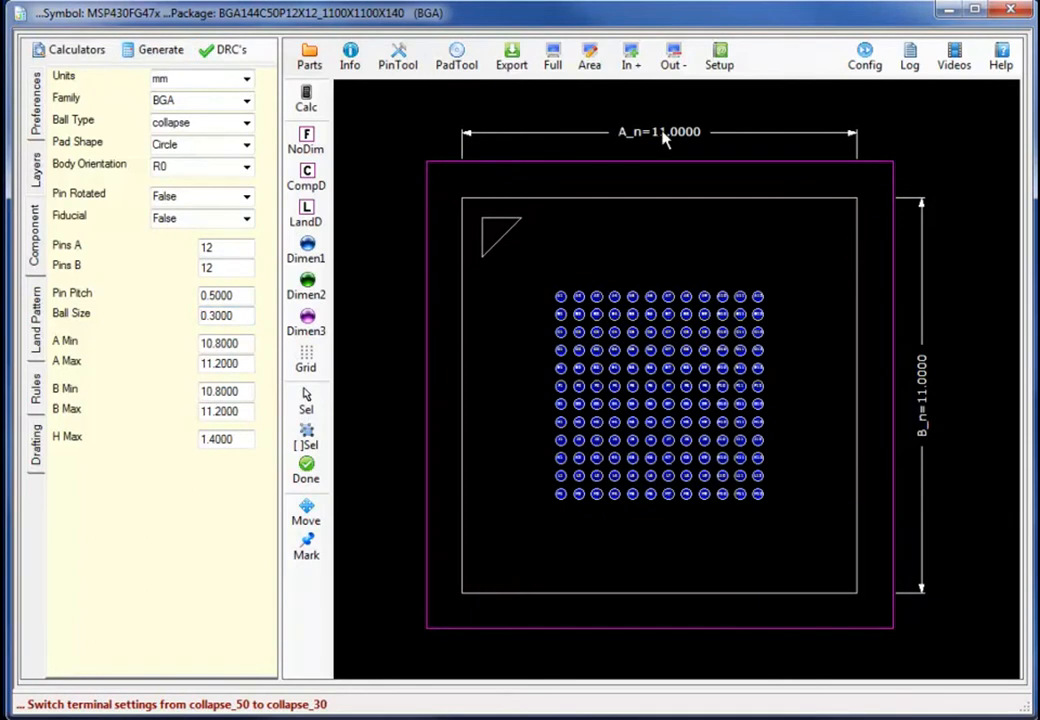
# Set the body's A dimension to a minimum of 6.90 and a maximum of 7.10 mm in the Associative Editor.
pyautogui.doubleClick(665, 140)
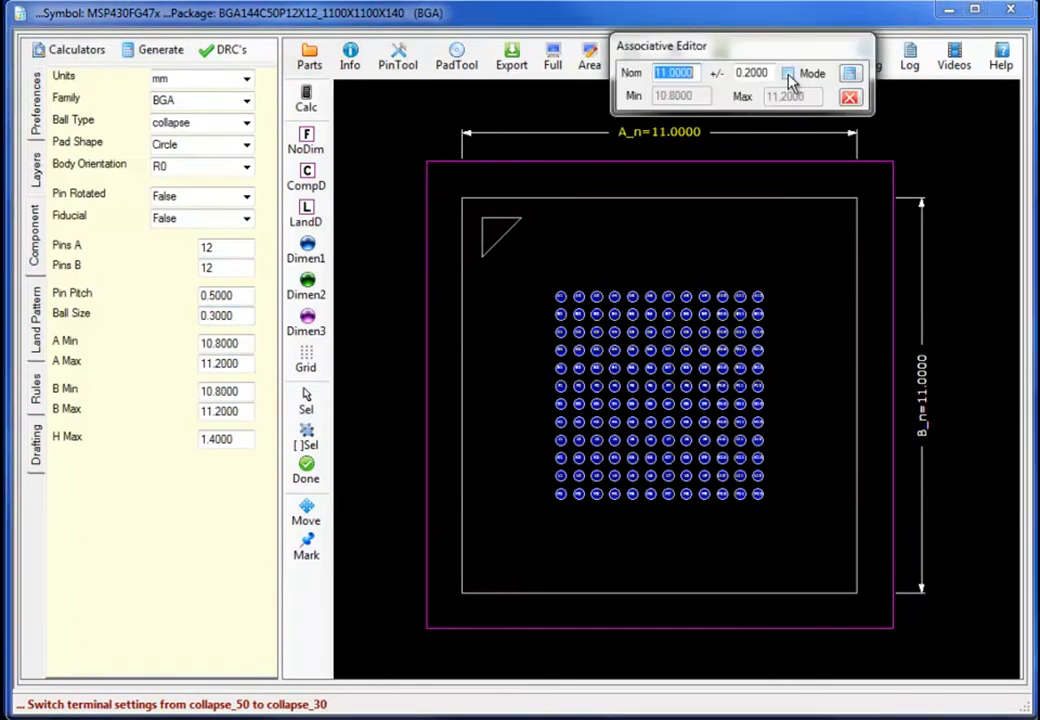
pyautogui.click(788, 73)
pyautogui.doubleClick(706, 96)
pyautogui.write('6.90')
pyautogui.press('Tab')
pyautogui.write('7.10')
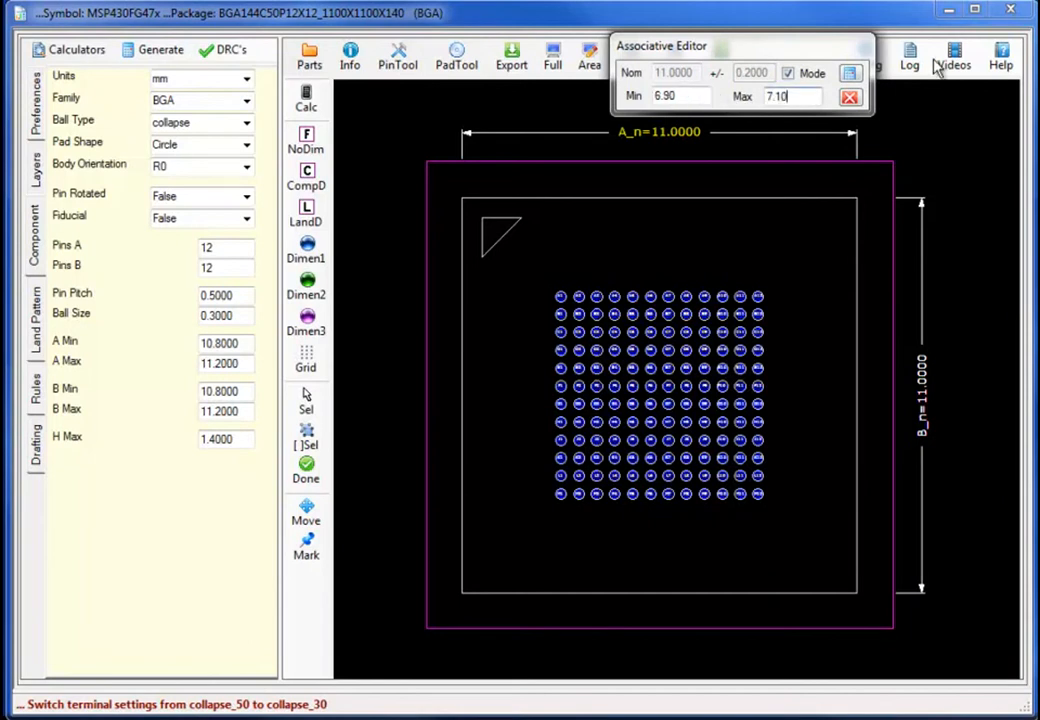
pyautogui.click(849, 73)
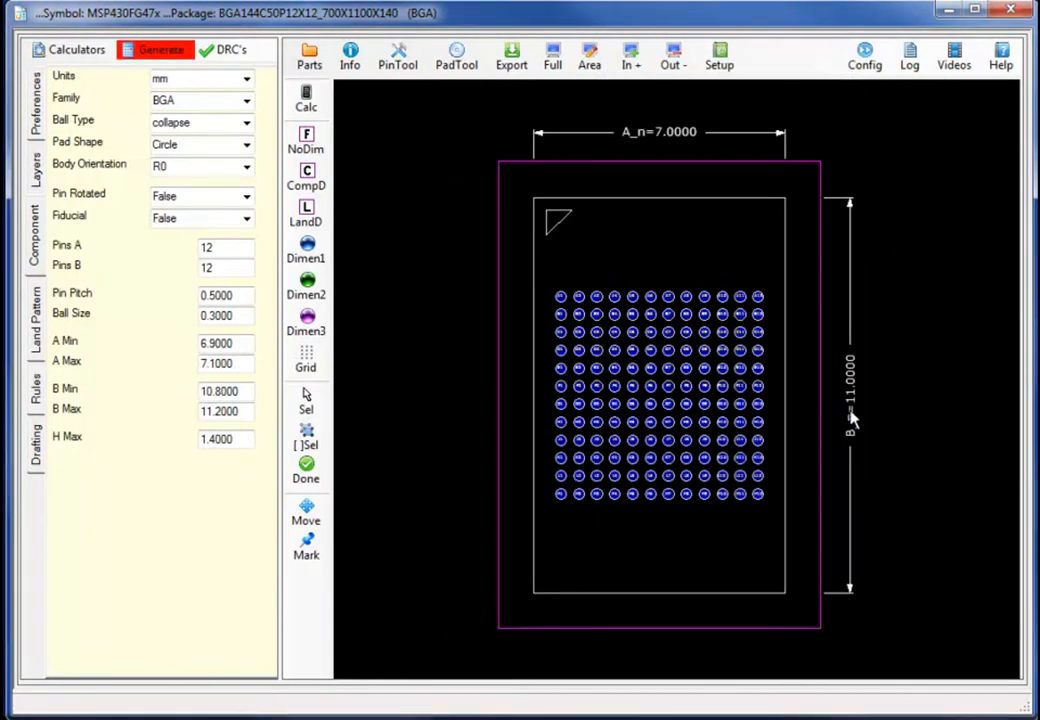
# Set the body's B dimension to a minimum of 6.90 and a maximum of 7.10 mm in the Associative Editor.
pyautogui.doubleClick(850, 420)
pyautogui.moveTo(871, 400); pyautogui.dragTo(715, 268)
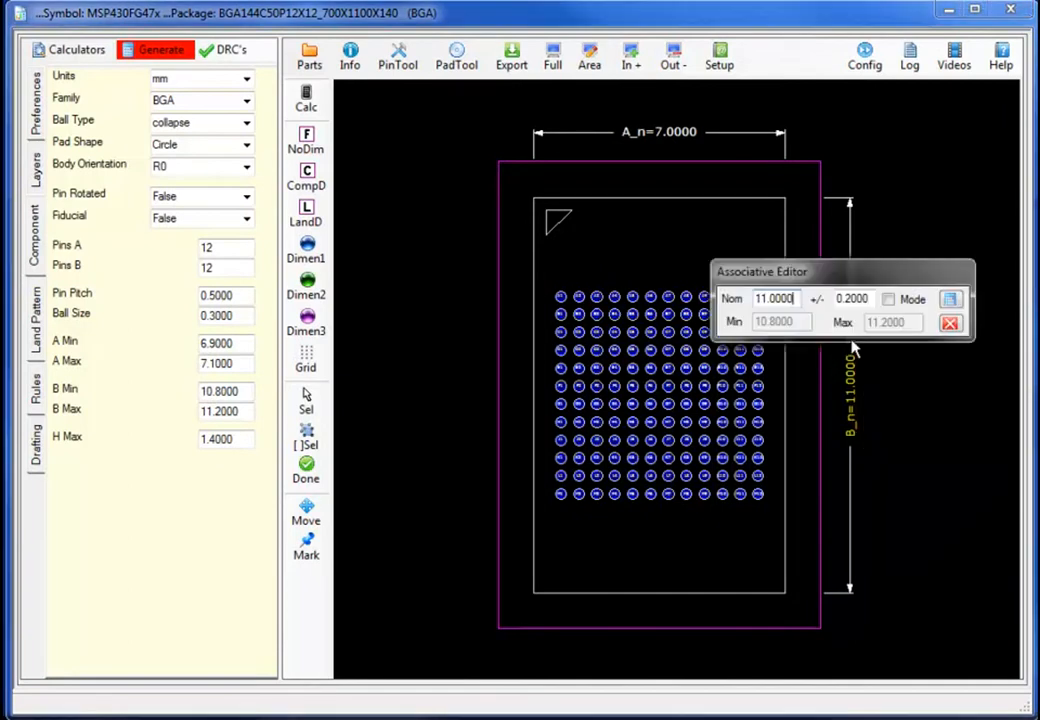
pyautogui.click(888, 299)
pyautogui.click(795, 322)
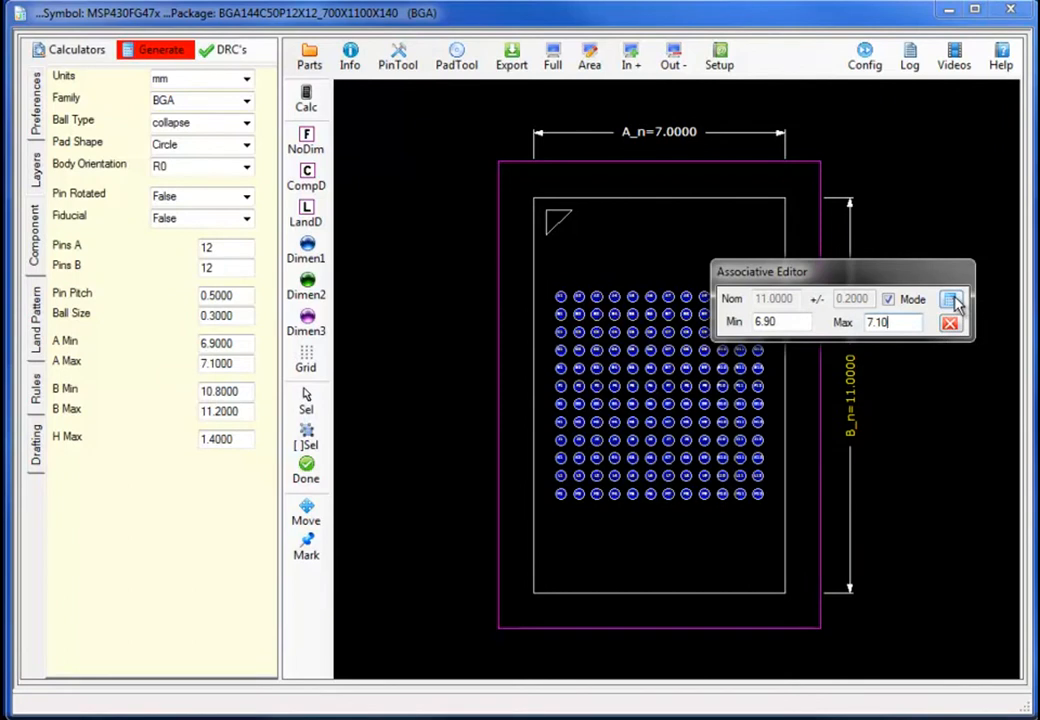
pyautogui.click(952, 300)
# Switch to the Snipping Tool and mark ball C3 and the empty positions of row C in the bottom view with the pen.
pyautogui.hotkey('alt', 'Tab')
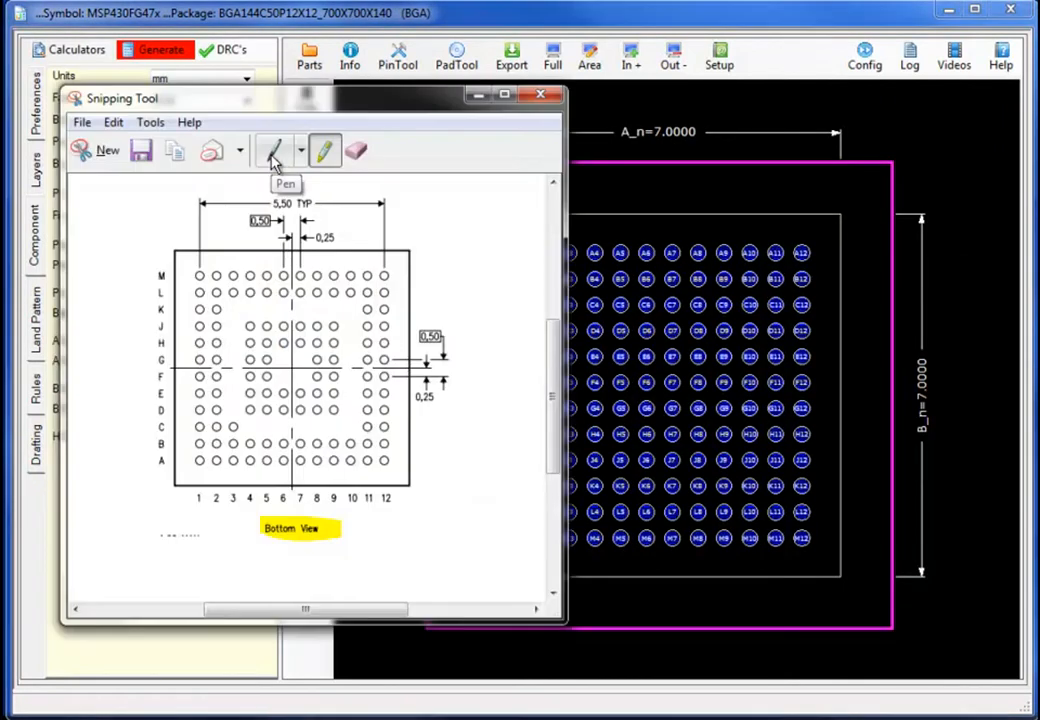
pyautogui.click(274, 156)
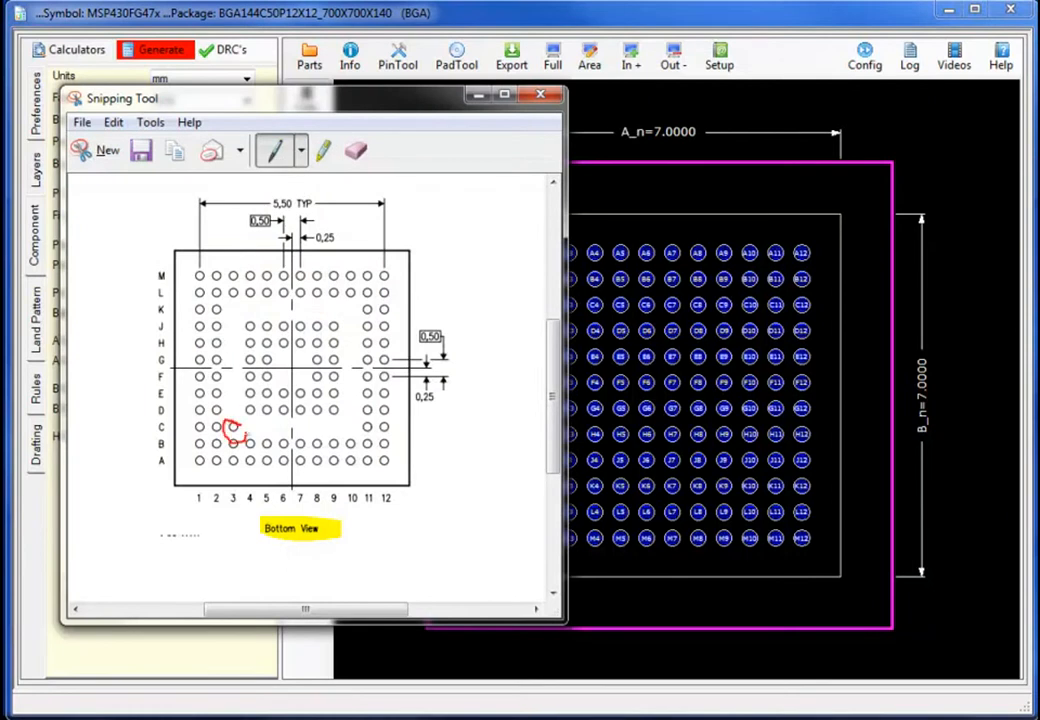
pyautogui.moveTo(272, 428); pyautogui.dragTo(367, 444)
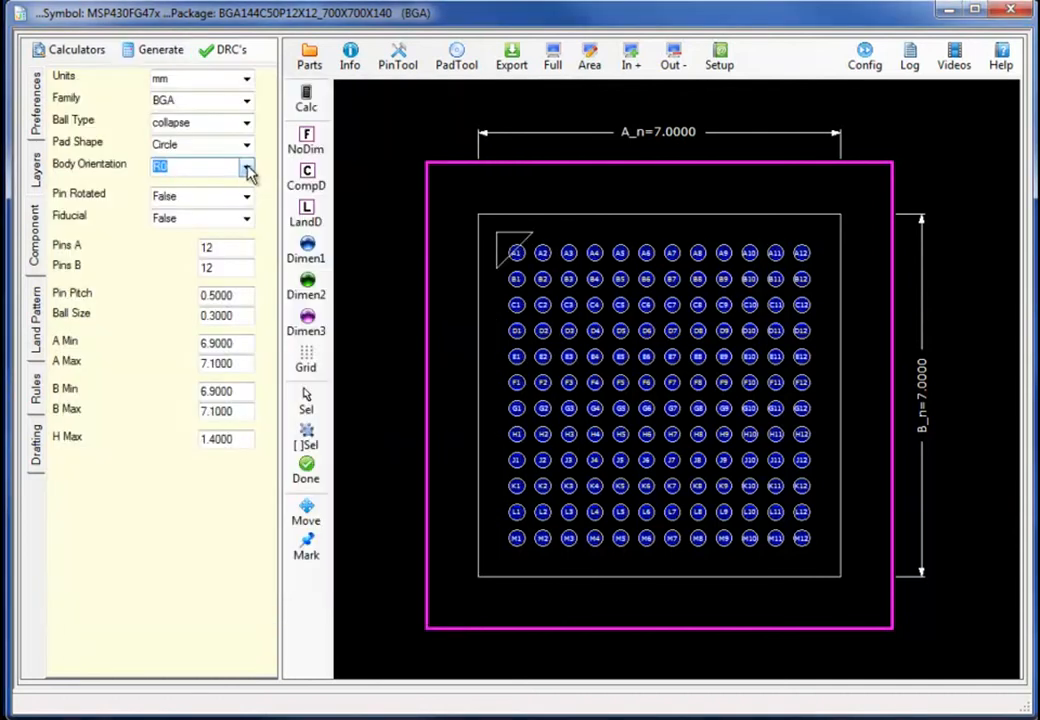
# Set the body orientation to R180 and regenerate the footprint.
pyautogui.click(246, 169)
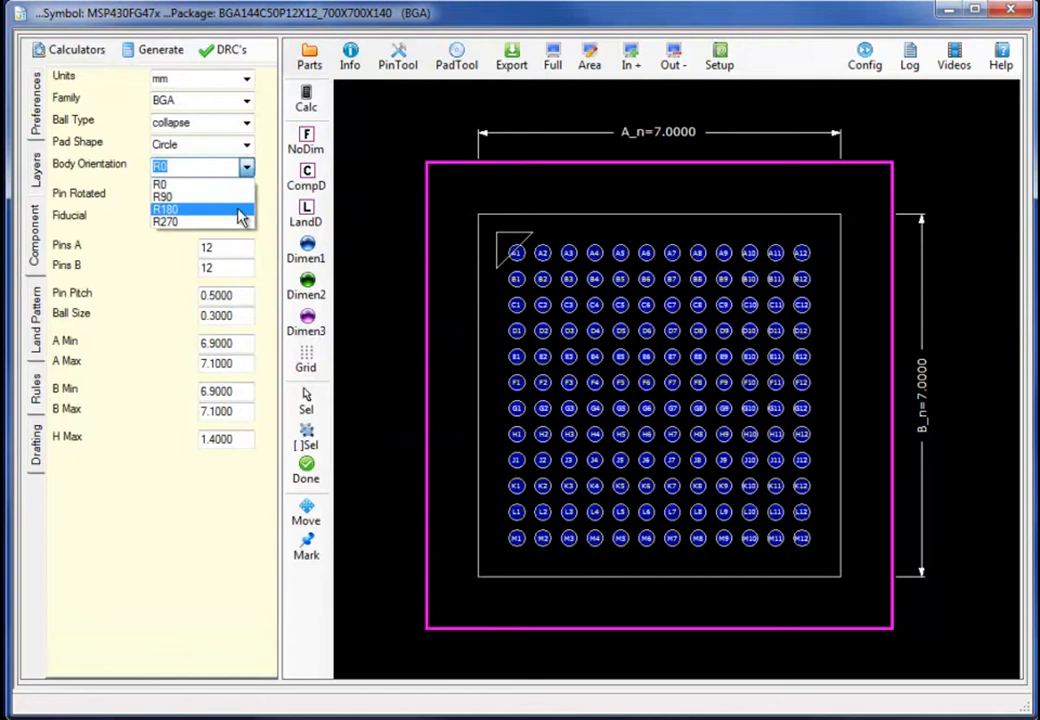
pyautogui.click(165, 209)
pyautogui.click(176, 54)
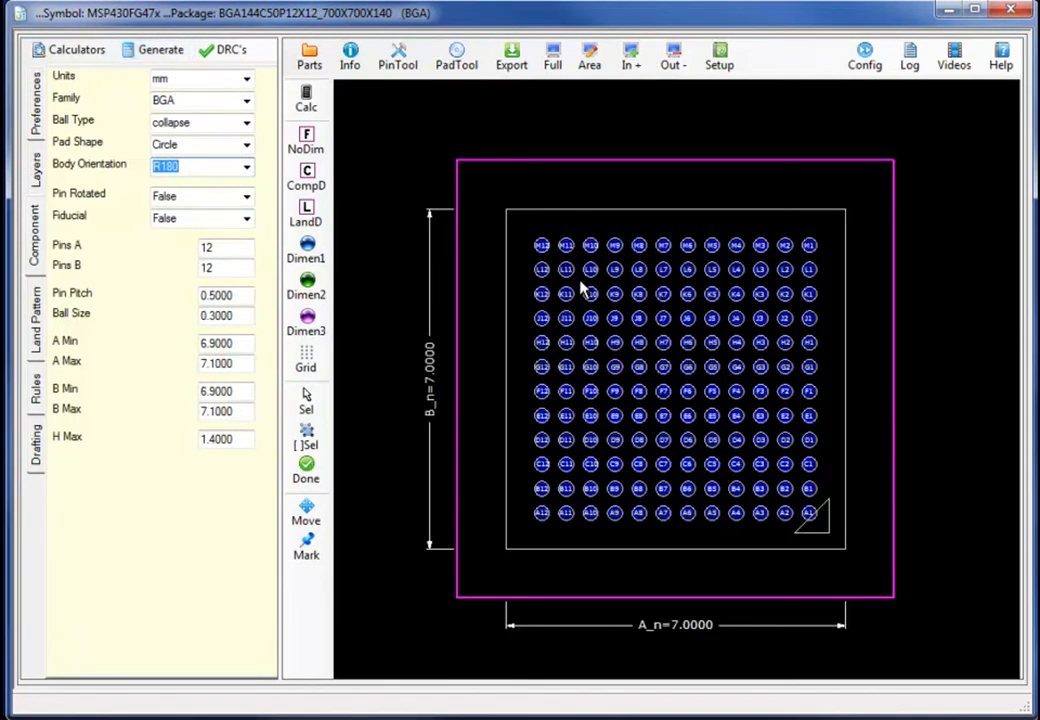
# Toggle the ring of balls in rows C and K and columns 3 and 10, except C3, plus F6, F7, G6 and G7 to non-propagated.
pyautogui.moveTo(580, 295); pyautogui.dragTo(777, 478)
pyautogui.moveTo(755, 291); pyautogui.dragTo(772, 450)
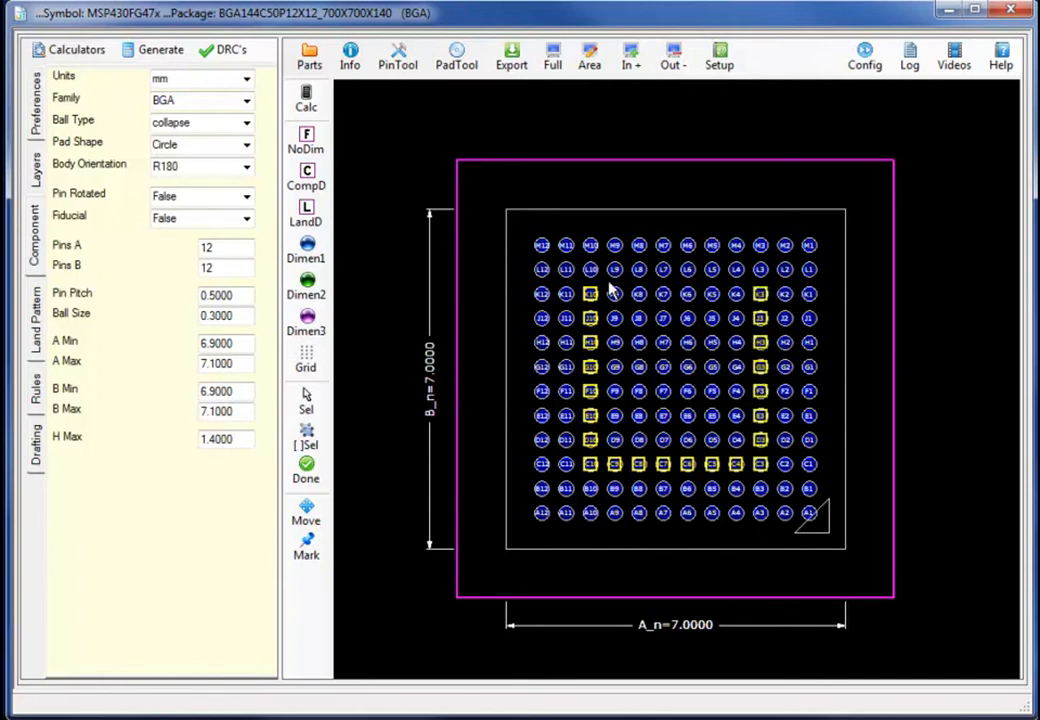
pyautogui.moveTo(596, 284); pyautogui.dragTo(748, 315)
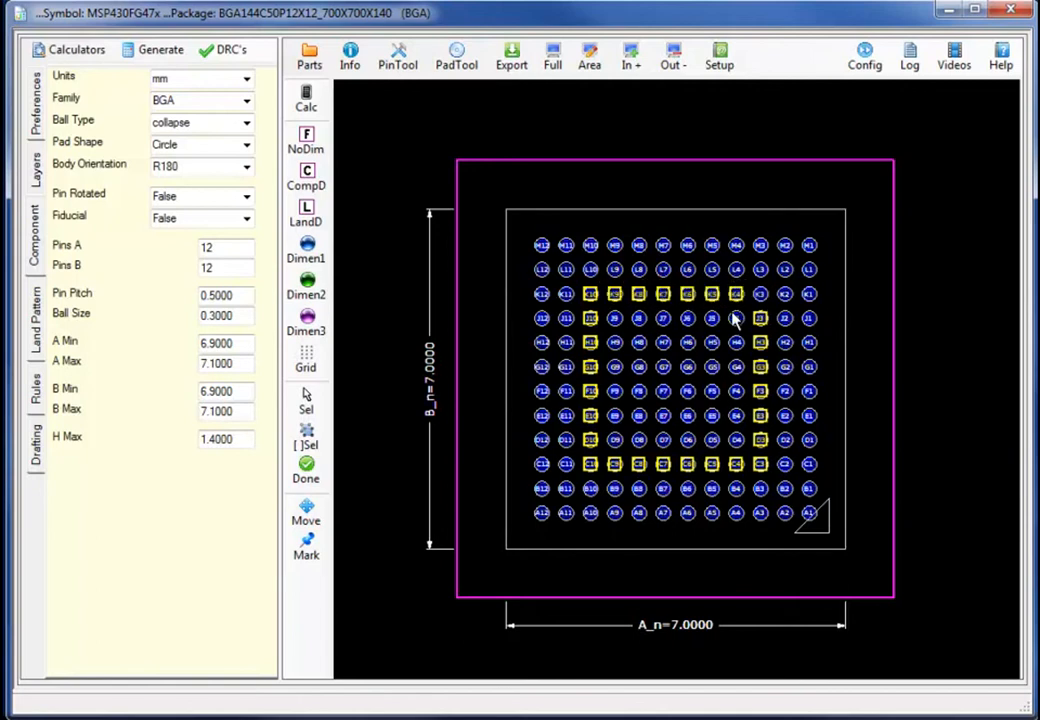
pyautogui.moveTo(656, 360)
pyautogui.mouseDown()
pyautogui.moveTo(664, 385)
pyautogui.moveTo(694, 404)
pyautogui.mouseUp()
pyautogui.hotkey('alt', 'Tab')
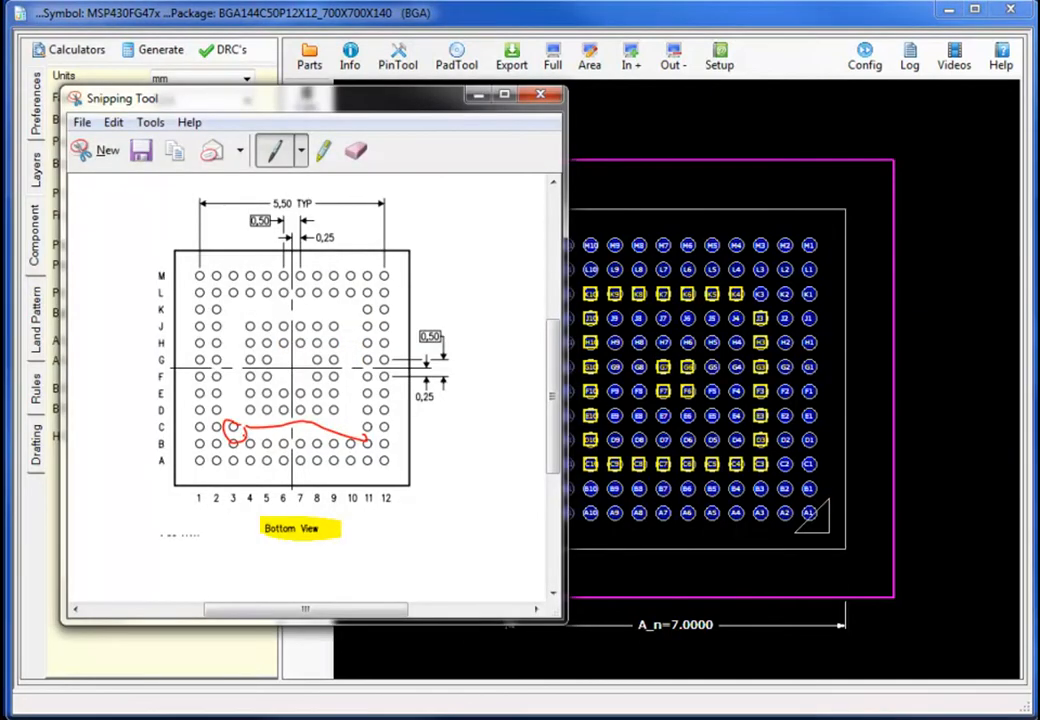
pyautogui.click(482, 96)
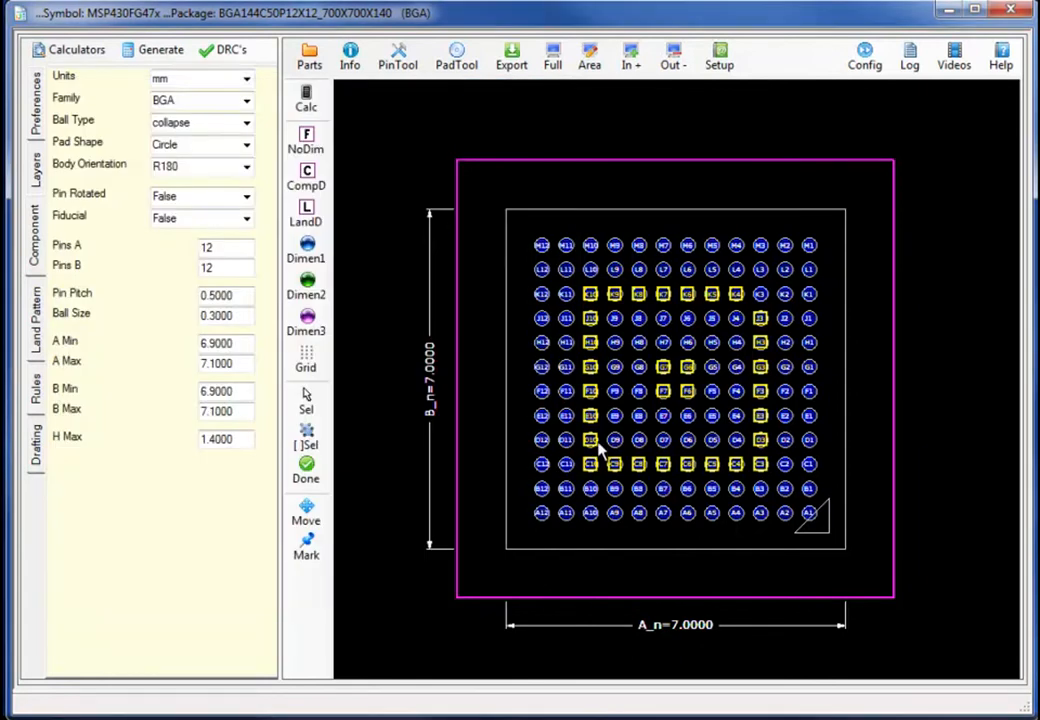
pyautogui.click(760, 468)
pyautogui.click(760, 293)
pyautogui.click(400, 60)
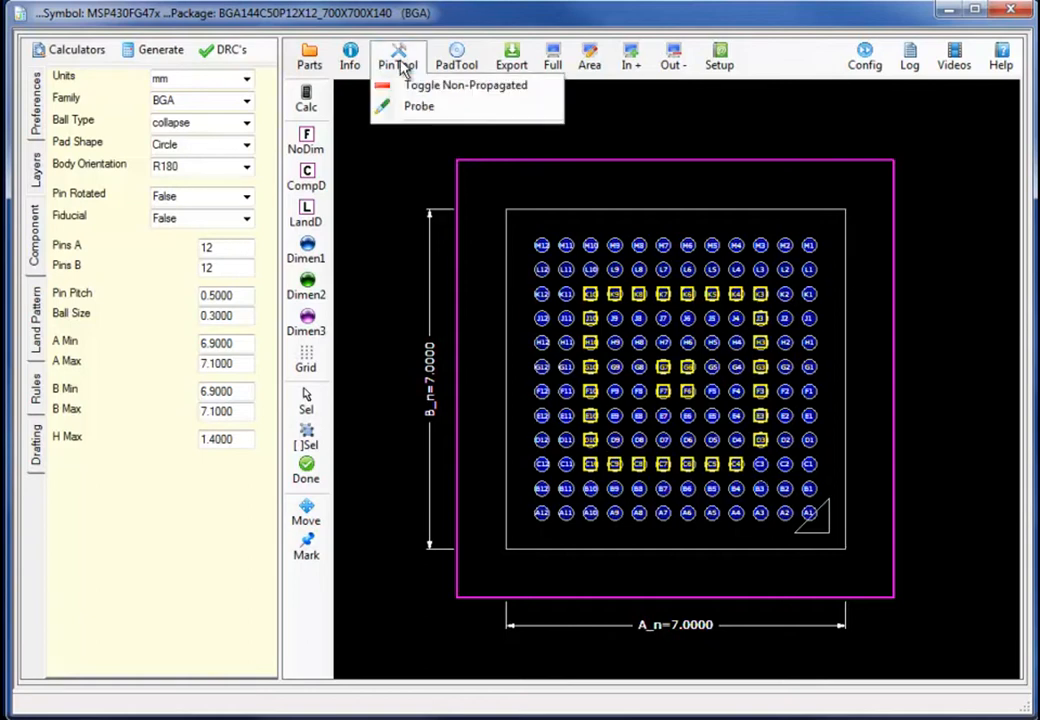
pyautogui.click(405, 87)
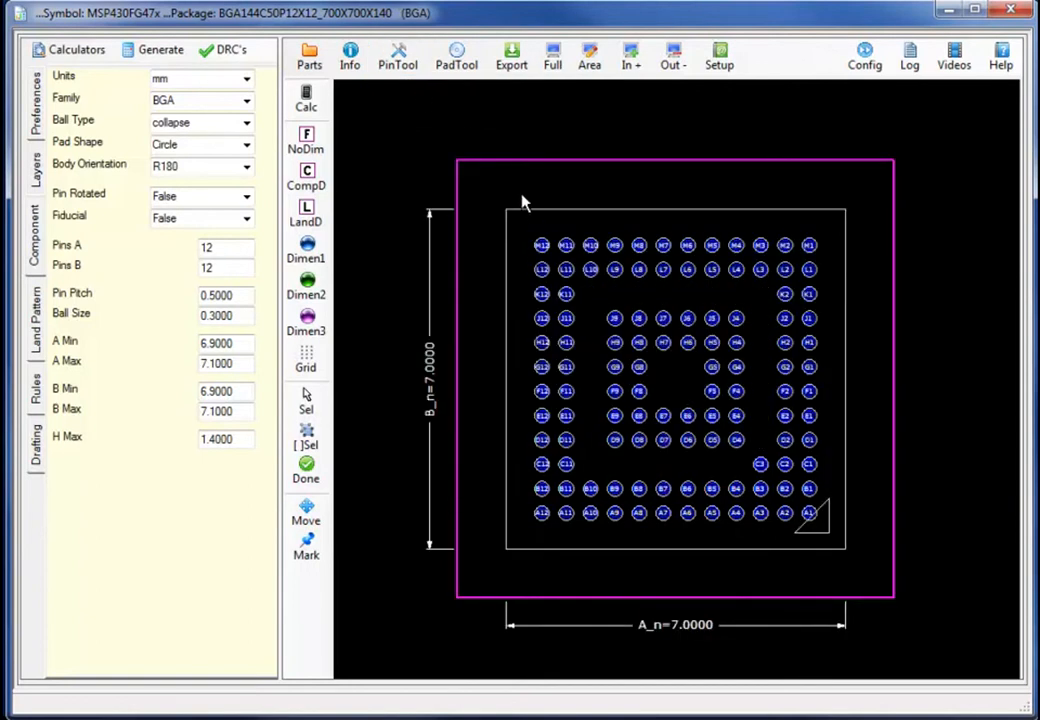
# Annotate the symbol's pin name, direction, pin function and pin group onto the footprint.
pyautogui.click(350, 68)
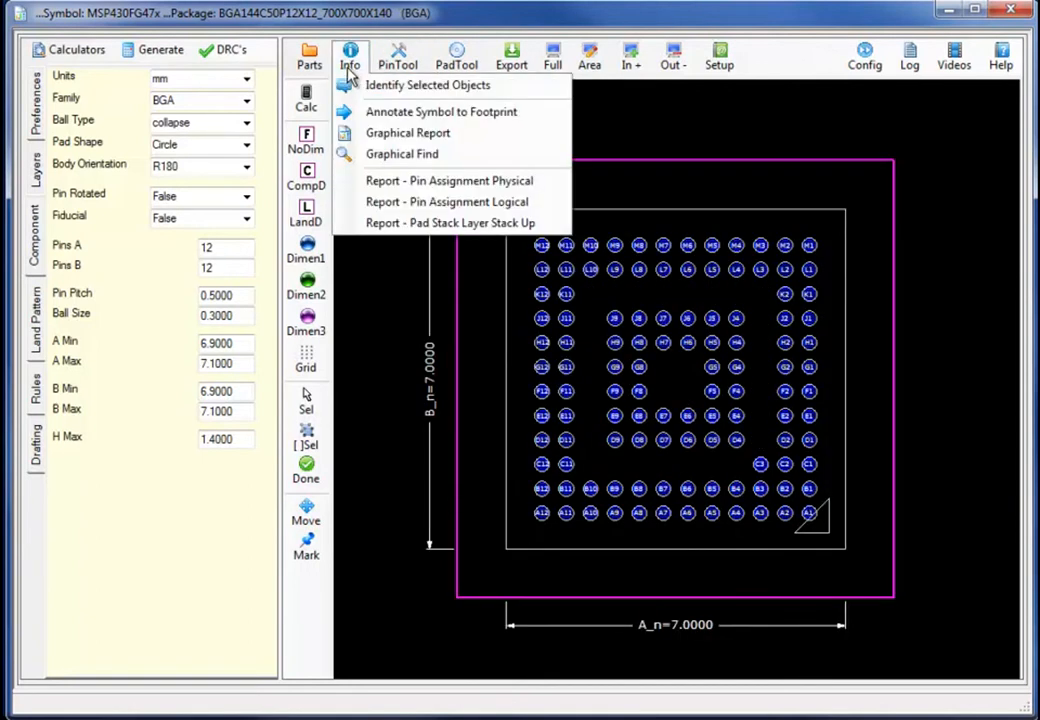
pyautogui.click(370, 112)
pyautogui.moveTo(429, 268); pyautogui.dragTo(194, 125)
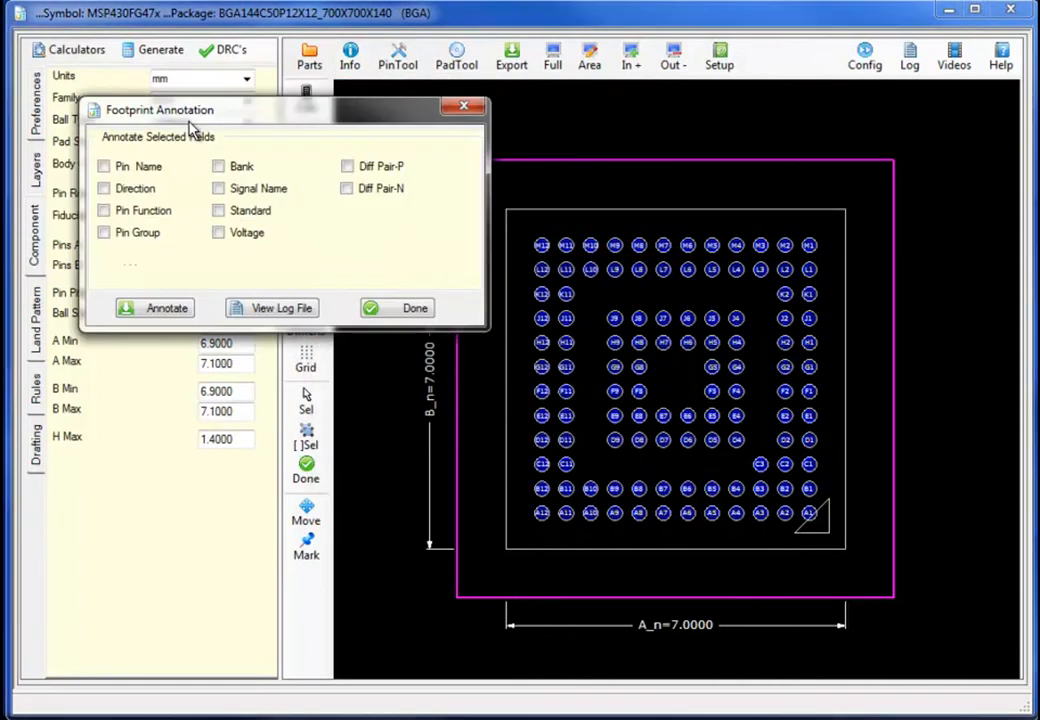
pyautogui.click(104, 166)
pyautogui.click(104, 188)
pyautogui.click(104, 210)
pyautogui.click(104, 232)
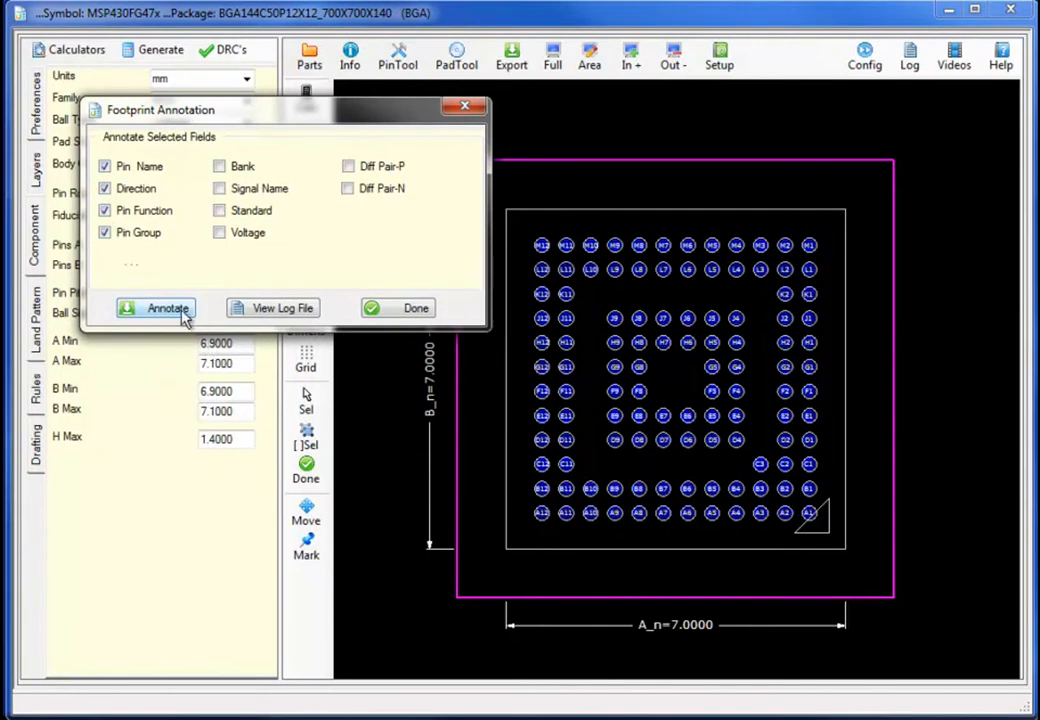
pyautogui.click(176, 310)
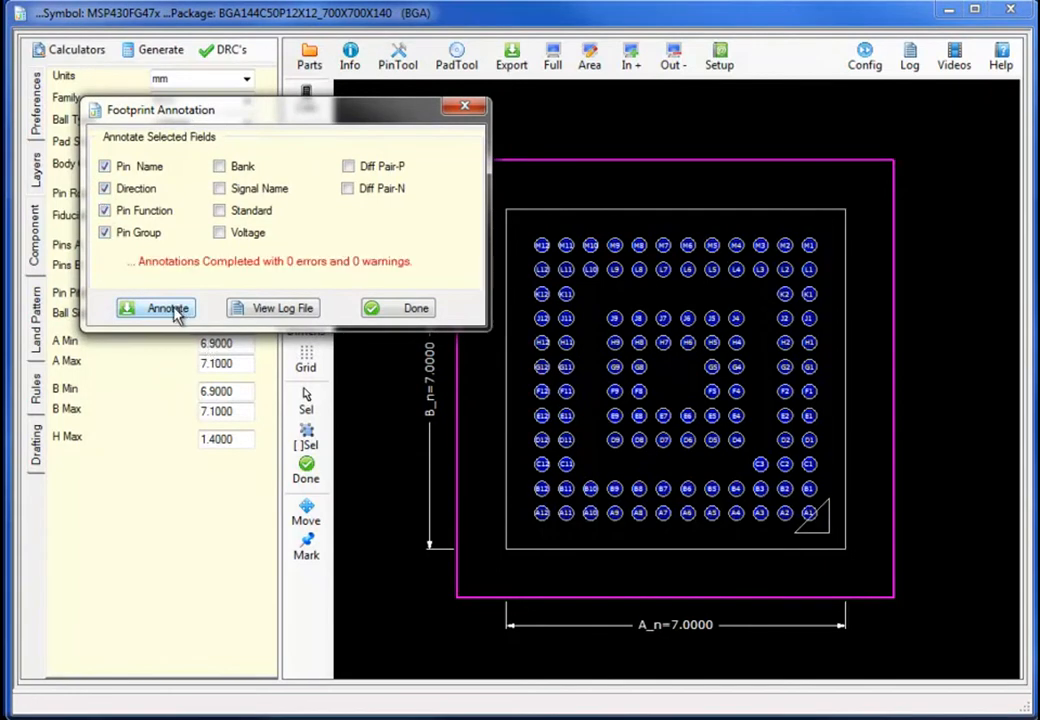
pyautogui.click(416, 309)
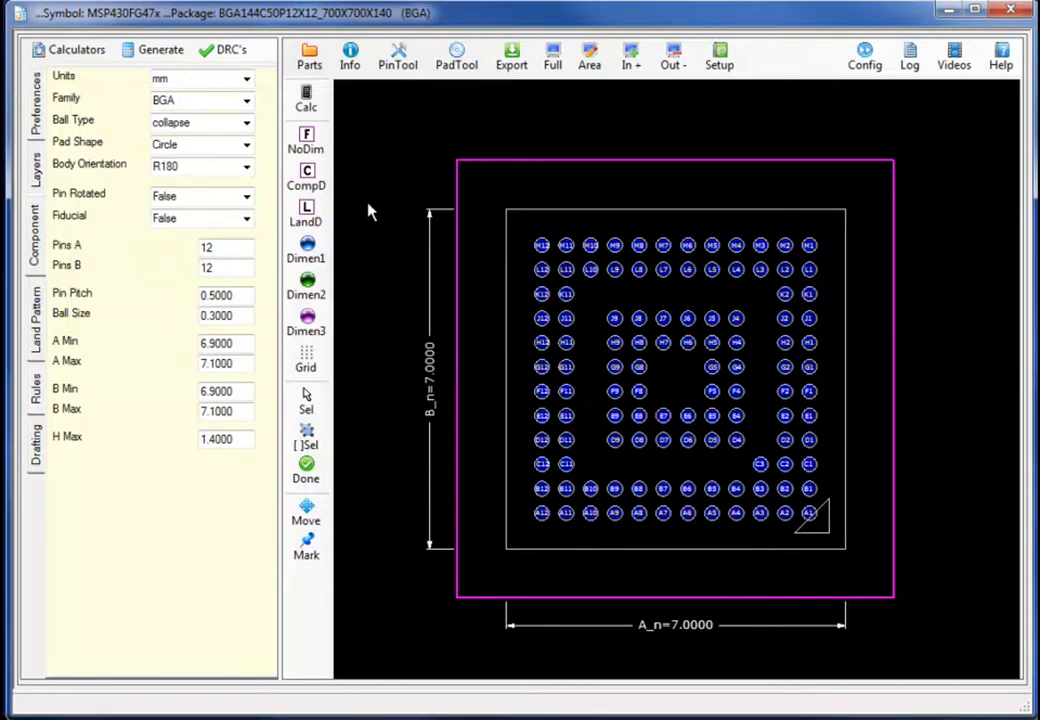
# Display the graphical report of all terminals with missing pin assignments on the footprint.
pyautogui.click(350, 58)
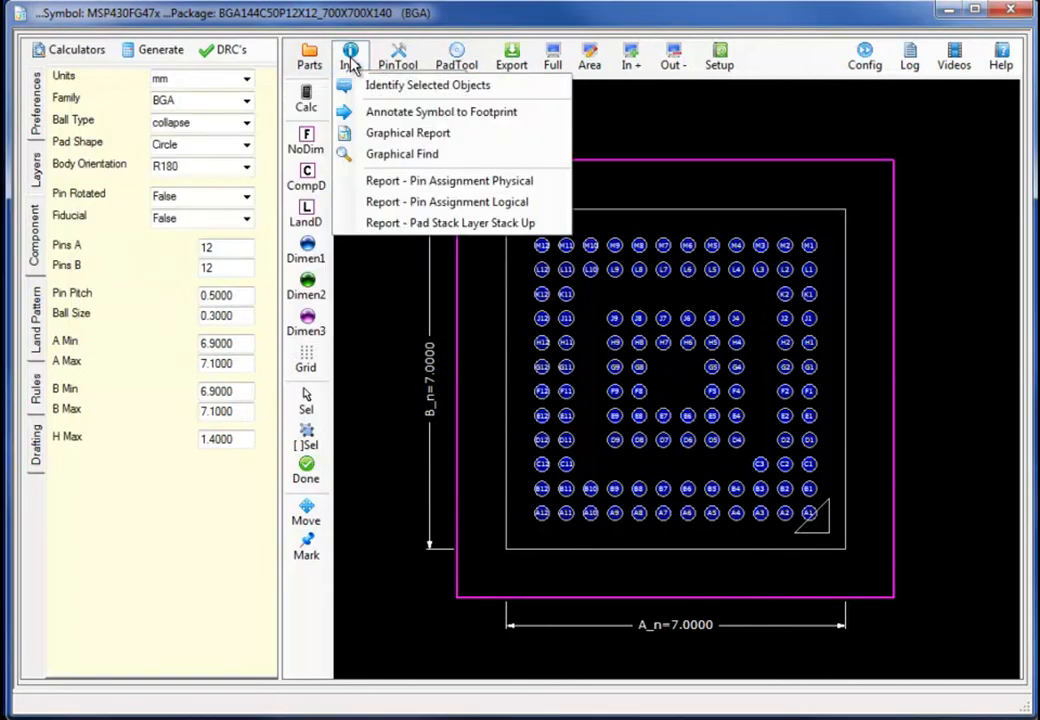
pyautogui.click(400, 133)
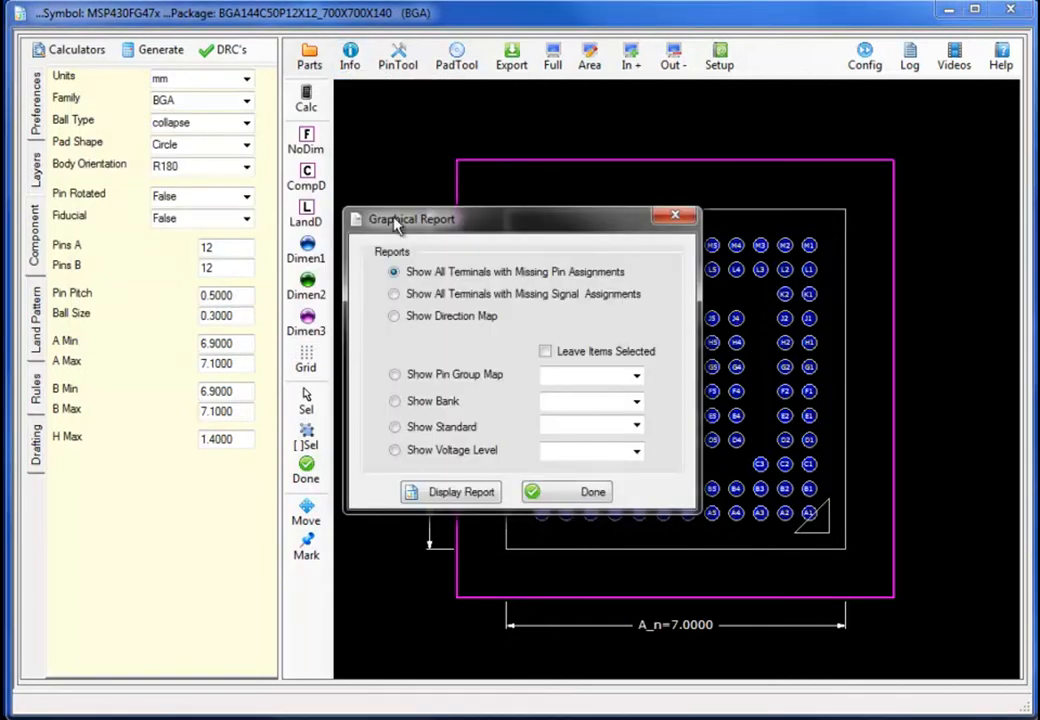
pyautogui.moveTo(397, 222); pyautogui.dragTo(118, 157)
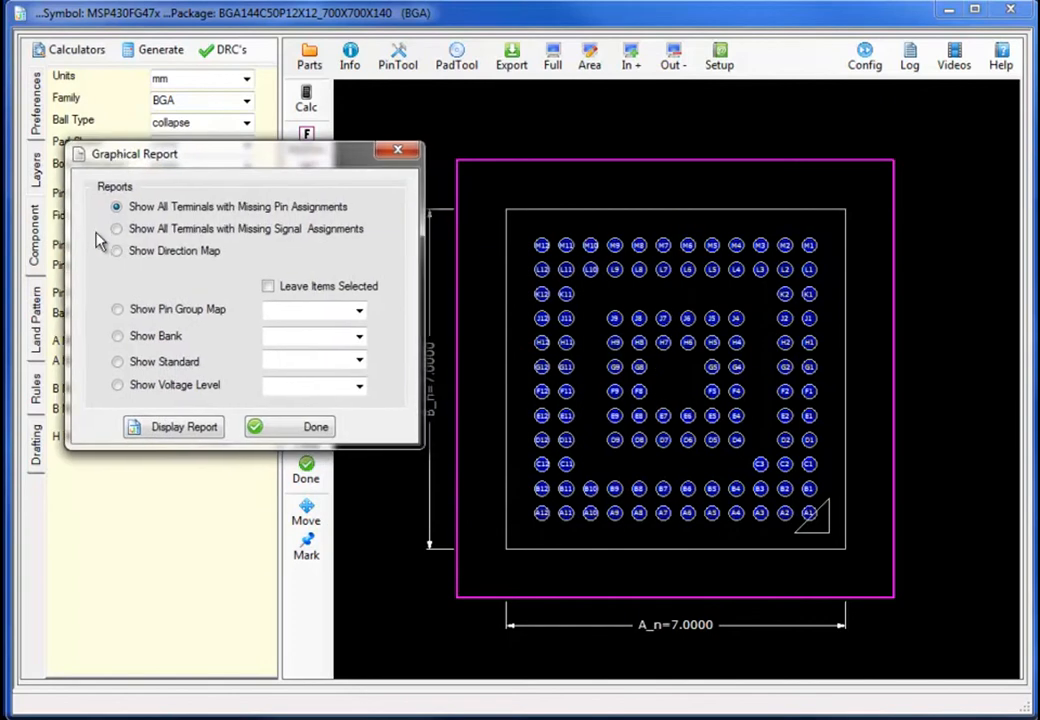
pyautogui.click(173, 427)
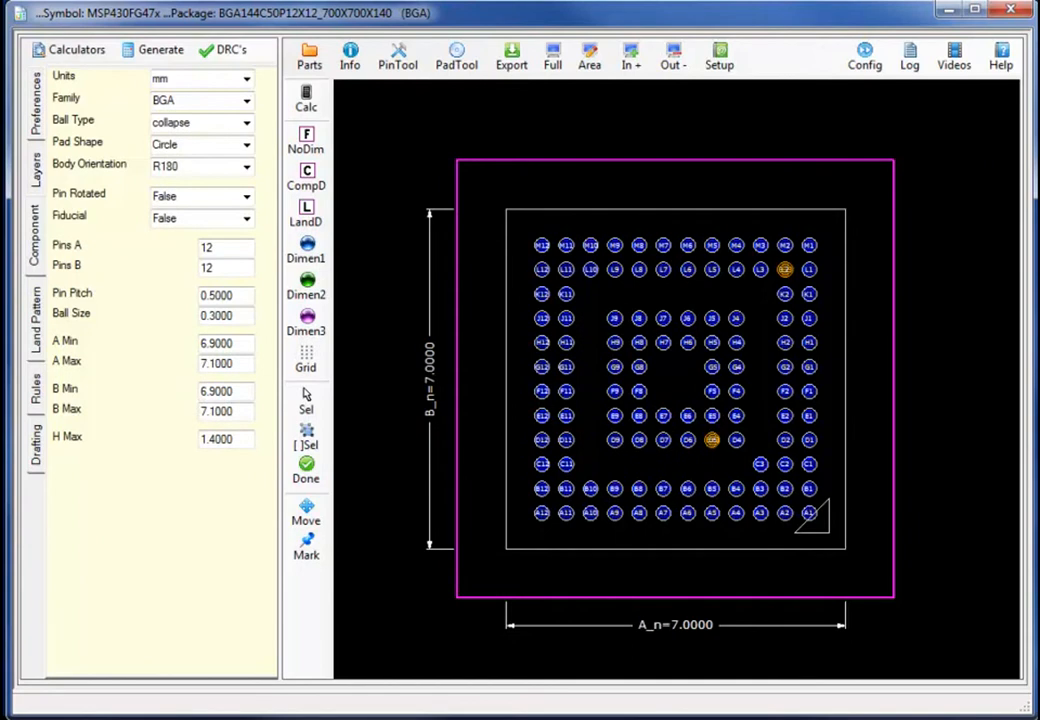
# Add pins L2 and D5 to the end of the main spreadsheet, each with pin name Ground and direction Ground.
pyautogui.click(865, 58)
pyautogui.click(895, 127)
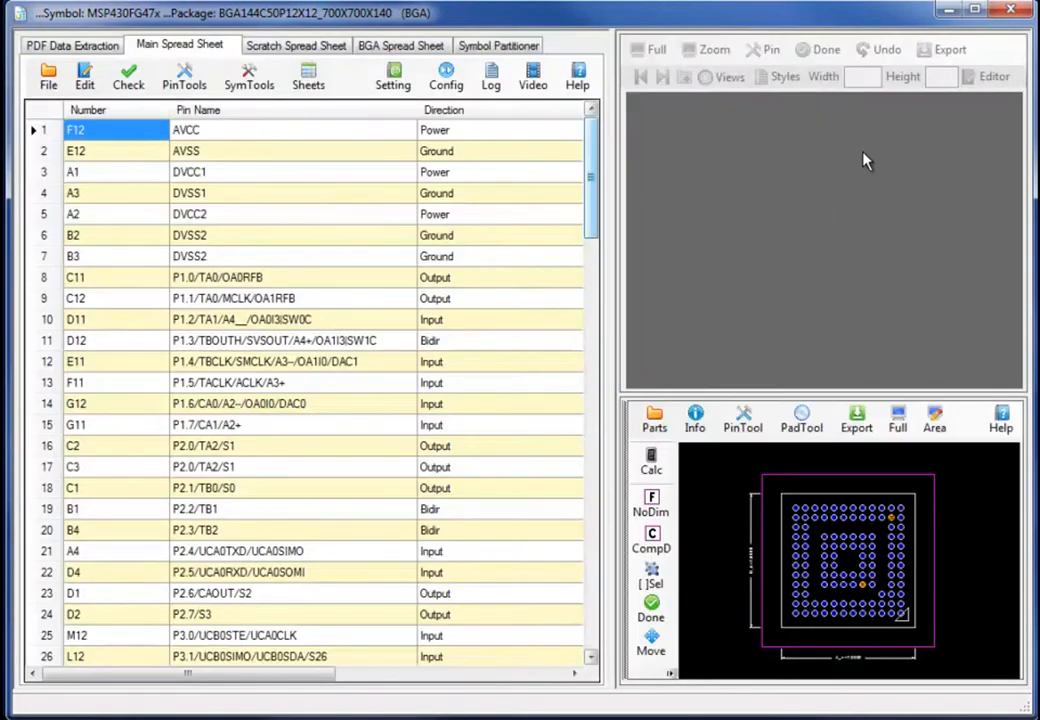
pyautogui.moveTo(591, 185); pyautogui.dragTo(583, 692)
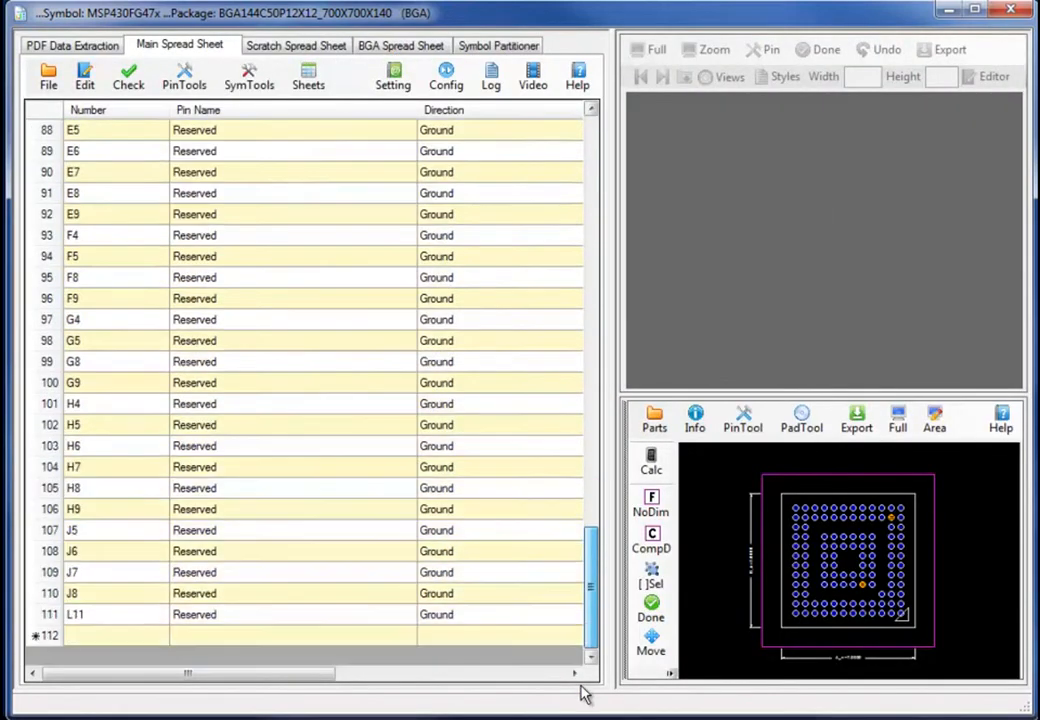
pyautogui.click(90, 634)
pyautogui.write('L2\tGround\tGround D5\tGround\tGround')
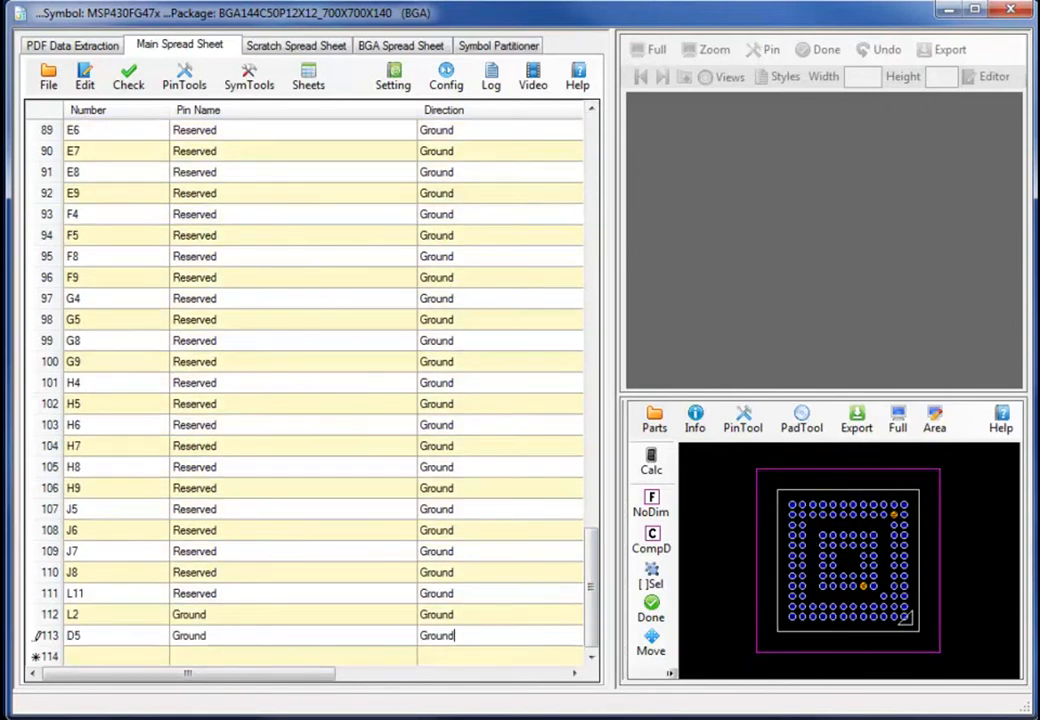
# Check the pin spreadsheet for errors and make the duplicate pin names unique.
pyautogui.click(128, 76)
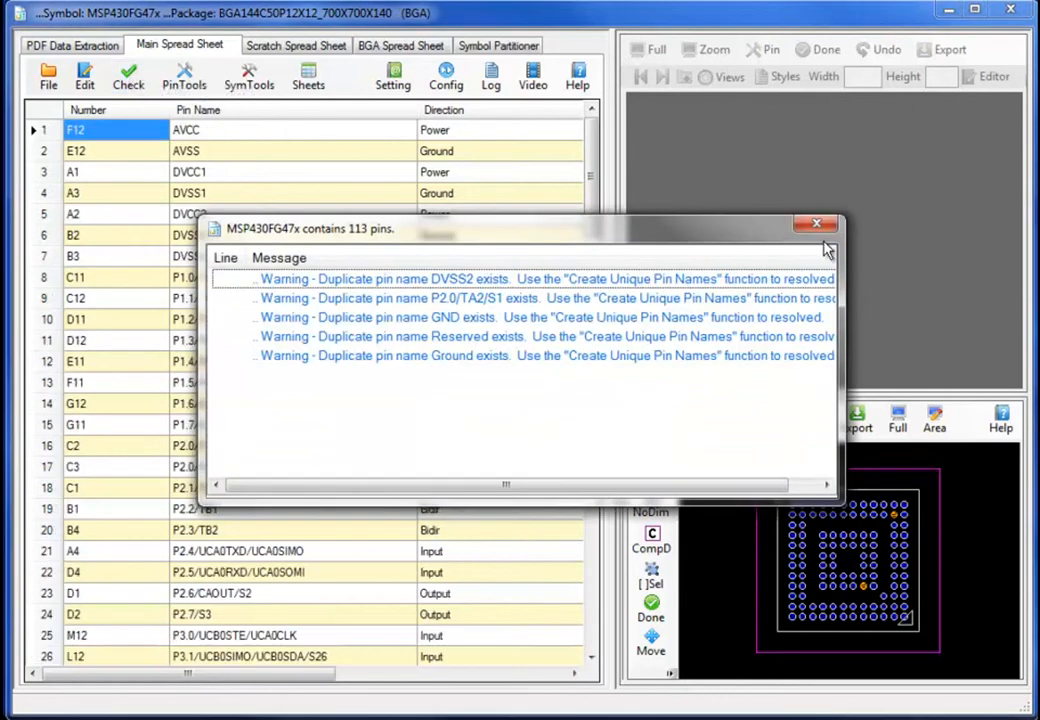
pyautogui.click(817, 228)
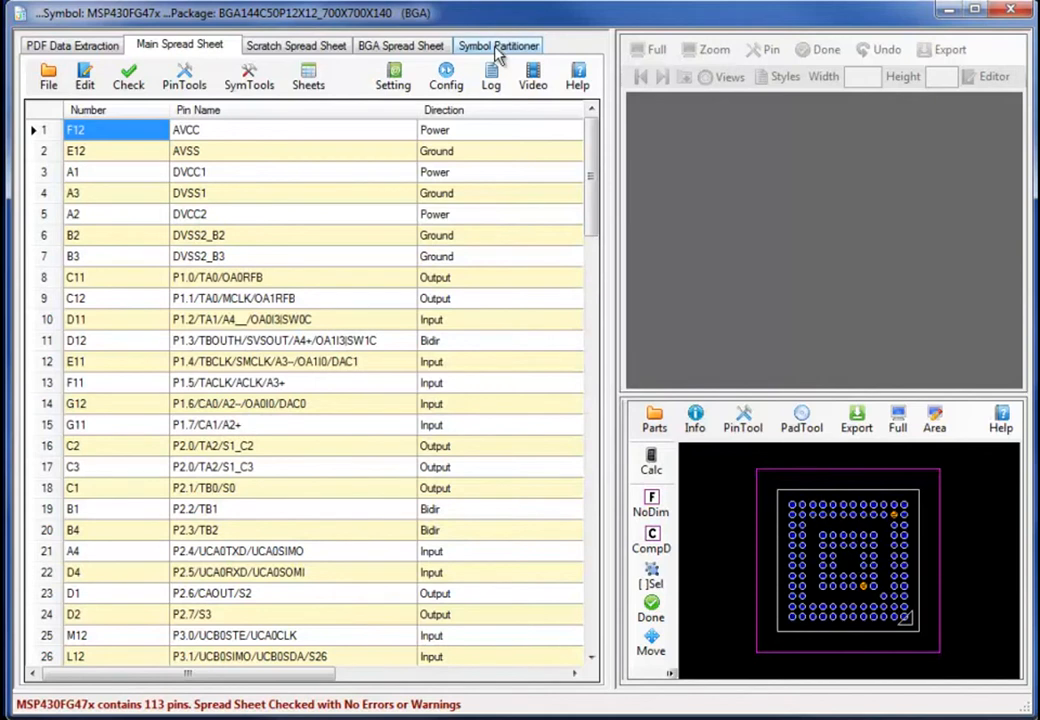
# Sort the pins in the Symbol Partitioner by pin name and then by pin direction.
pyautogui.click(495, 50)
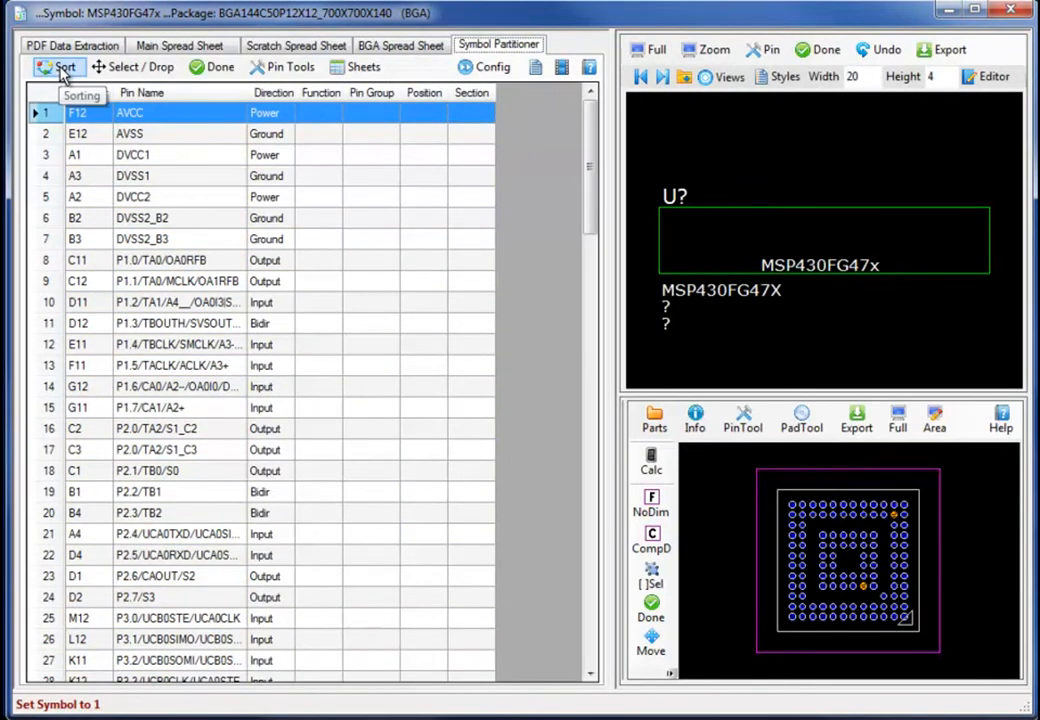
pyautogui.click(61, 68)
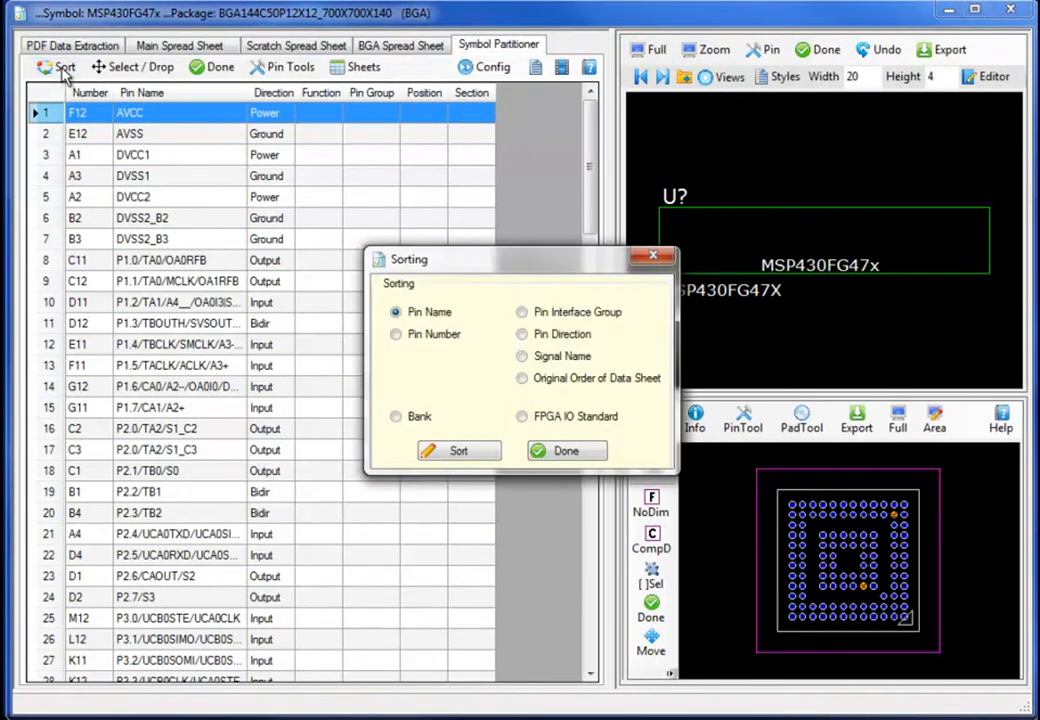
pyautogui.click(460, 455)
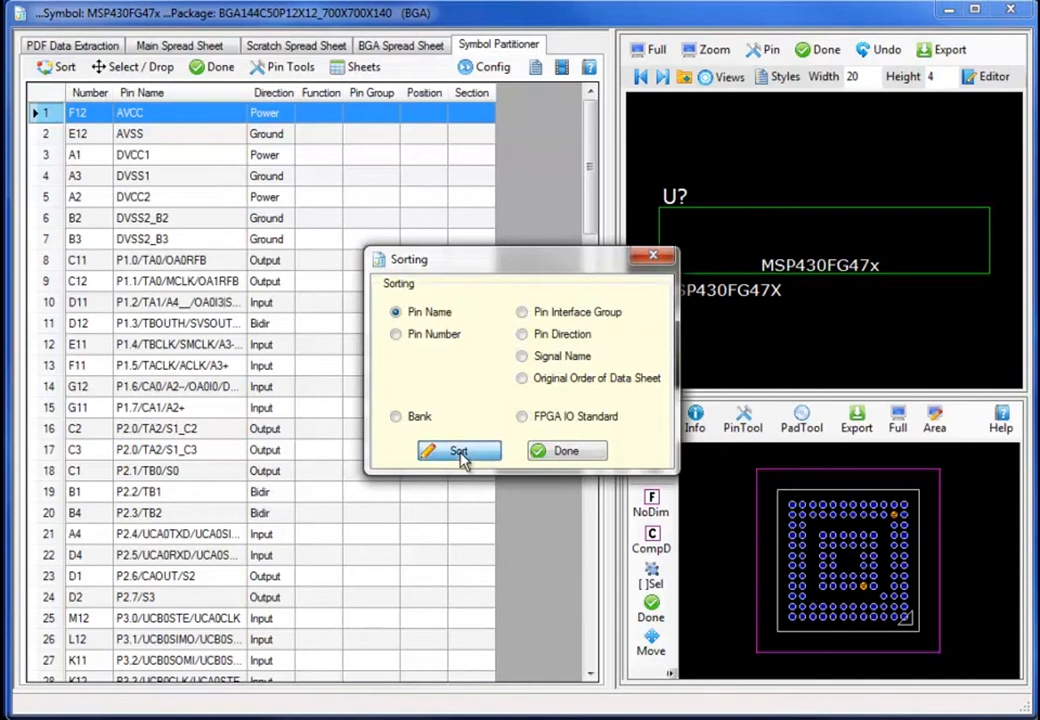
pyautogui.click(520, 338)
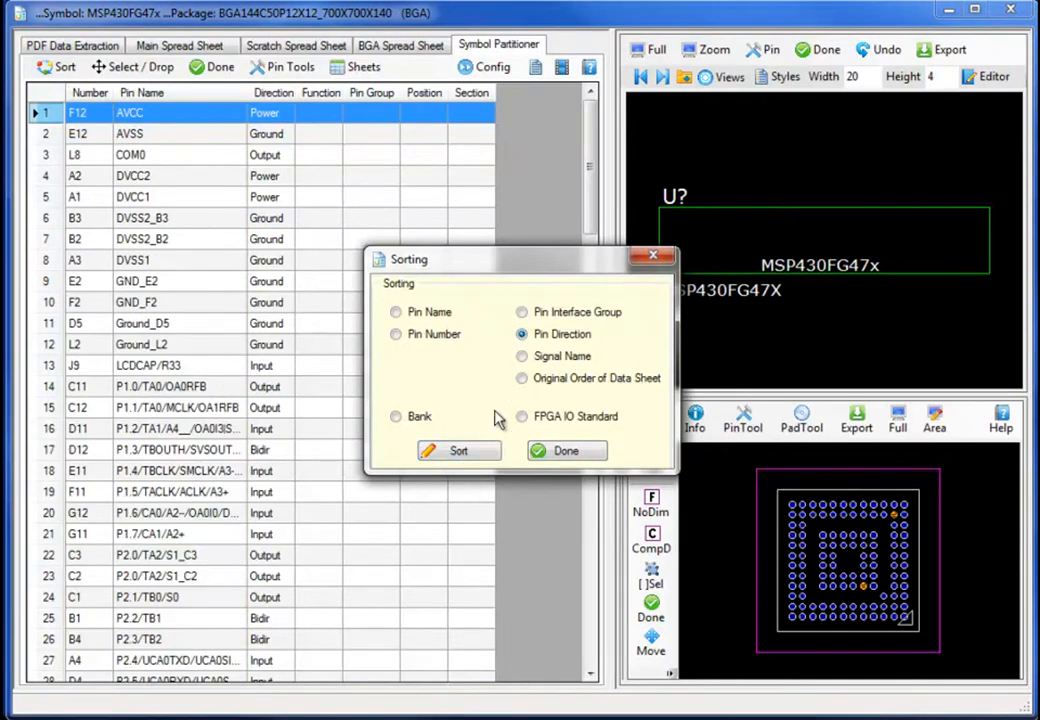
pyautogui.click(485, 453)
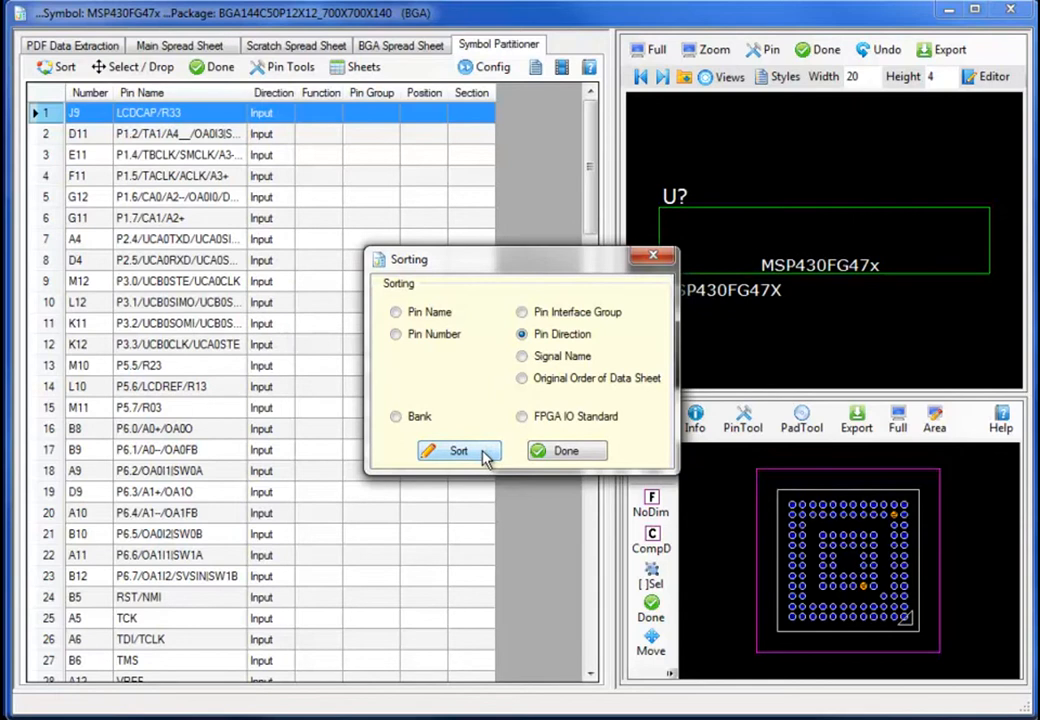
pyautogui.click(566, 451)
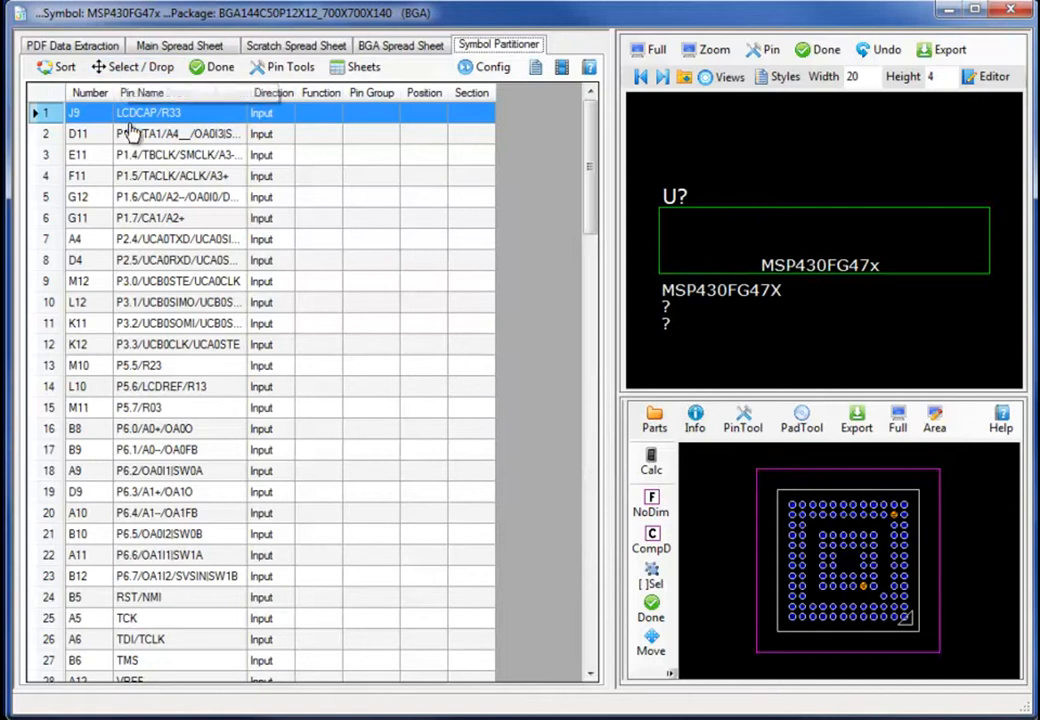
# Place the input pins on the symbol's left side: LCDCAP/R33, P1.2 to P6.7 below it, and RST/NMI to XT2IN above it.
pyautogui.moveTo(118, 121); pyautogui.dragTo(655, 240)
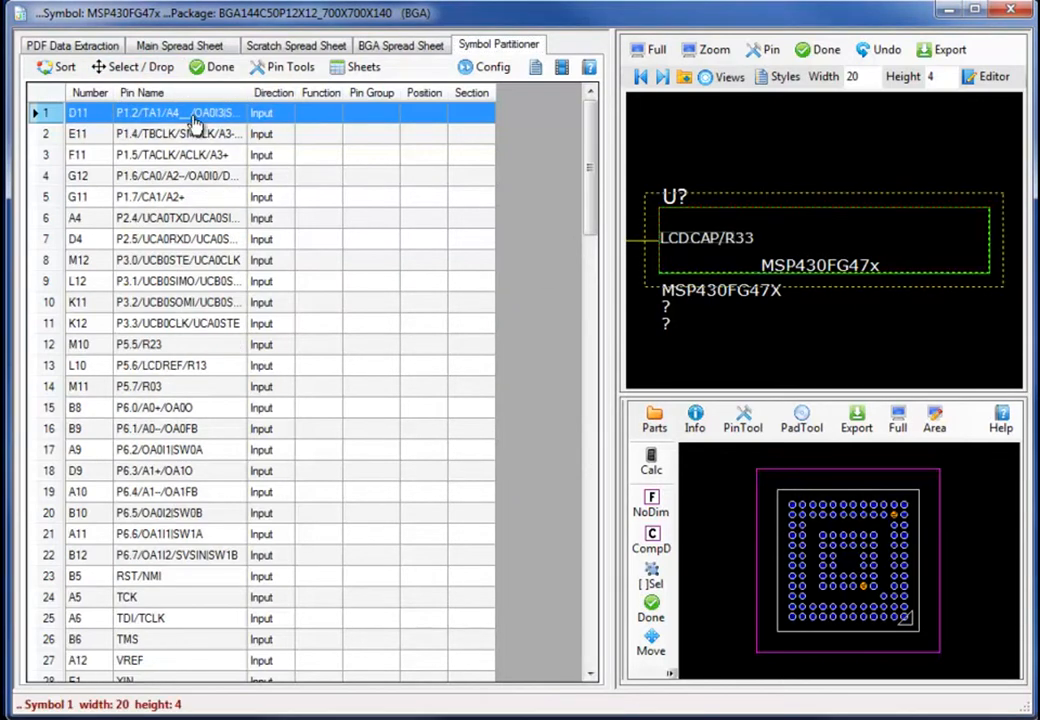
pyautogui.moveTo(160, 113); pyautogui.dragTo(653, 271)
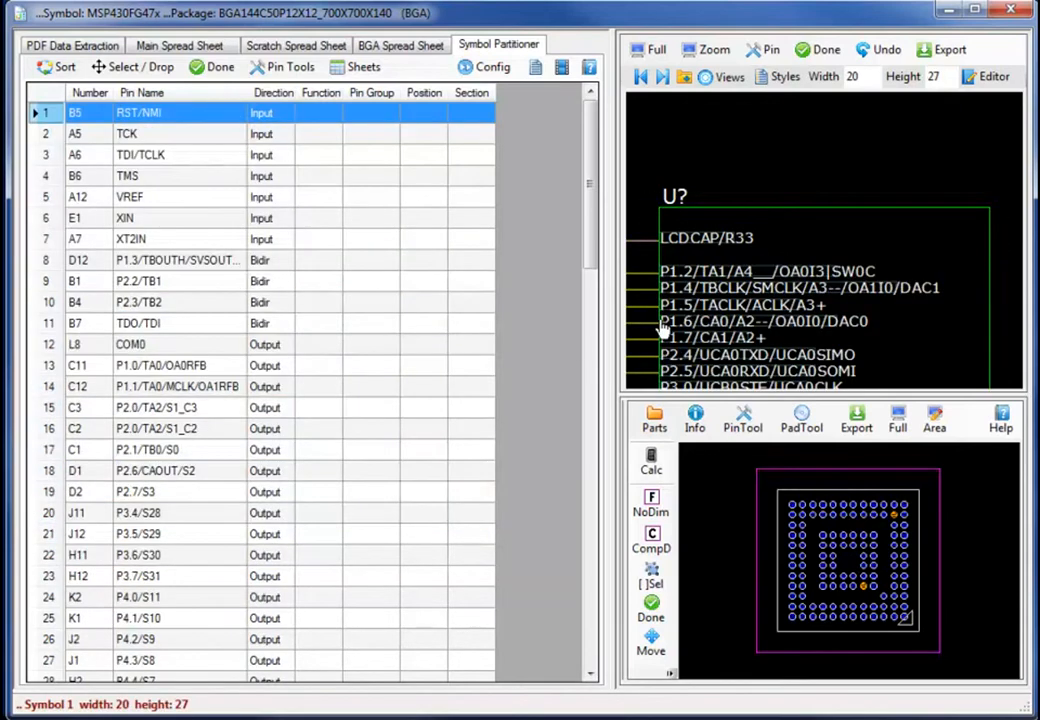
pyautogui.click(652, 49)
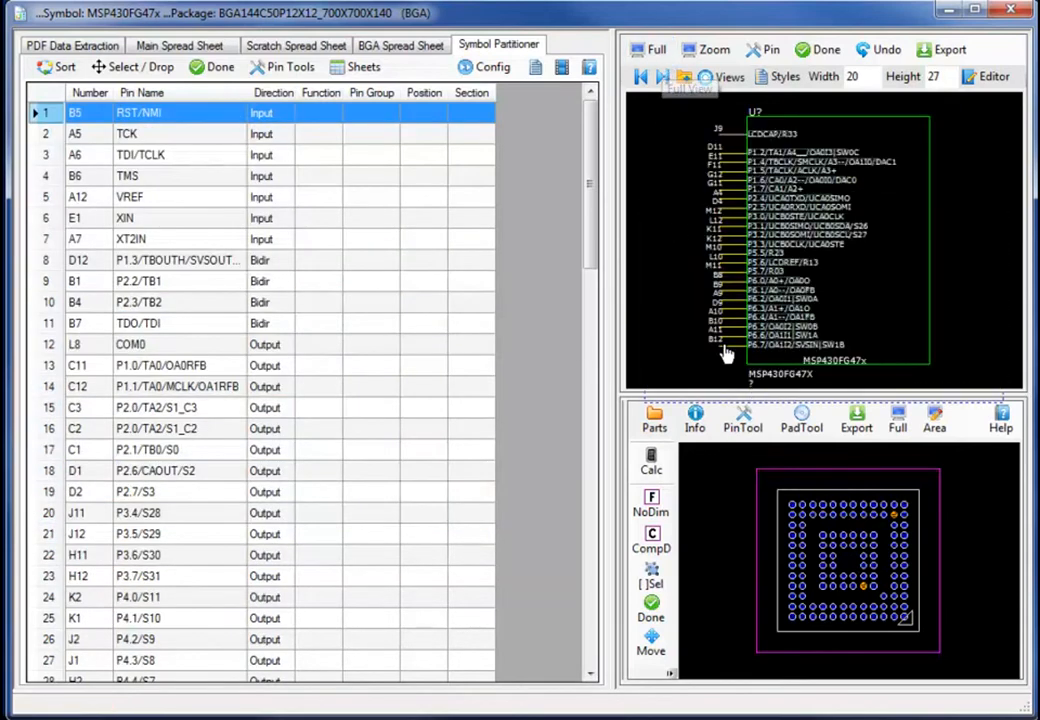
pyautogui.moveTo(744, 395); pyautogui.dragTo(745, 592)
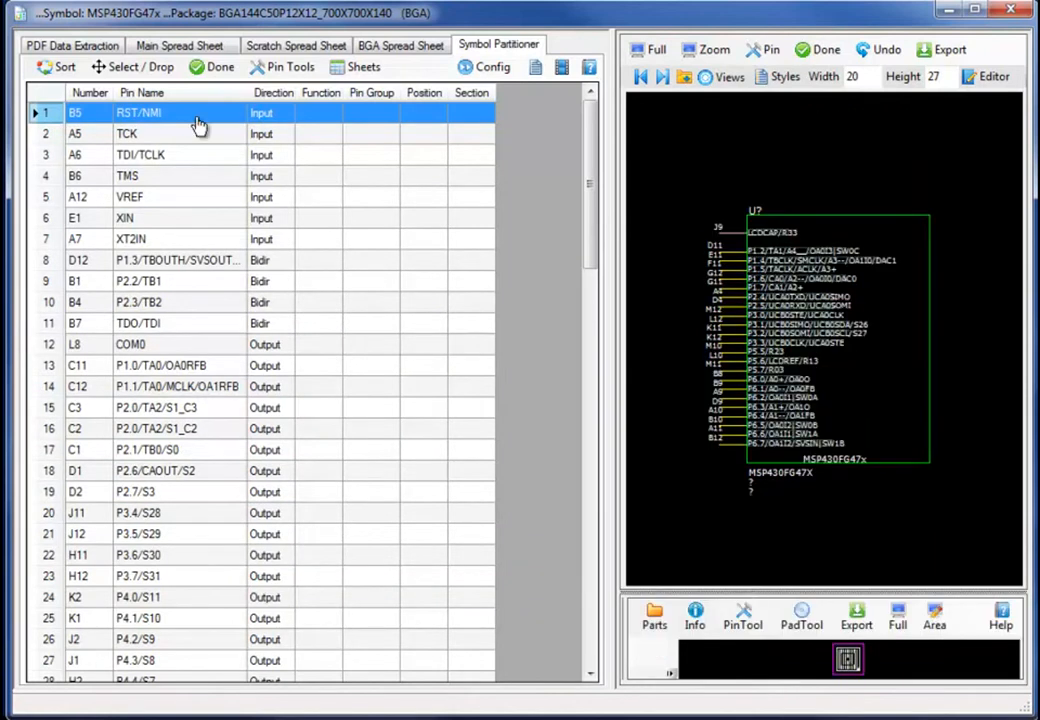
pyautogui.moveTo(202, 156); pyautogui.dragTo(200, 242)
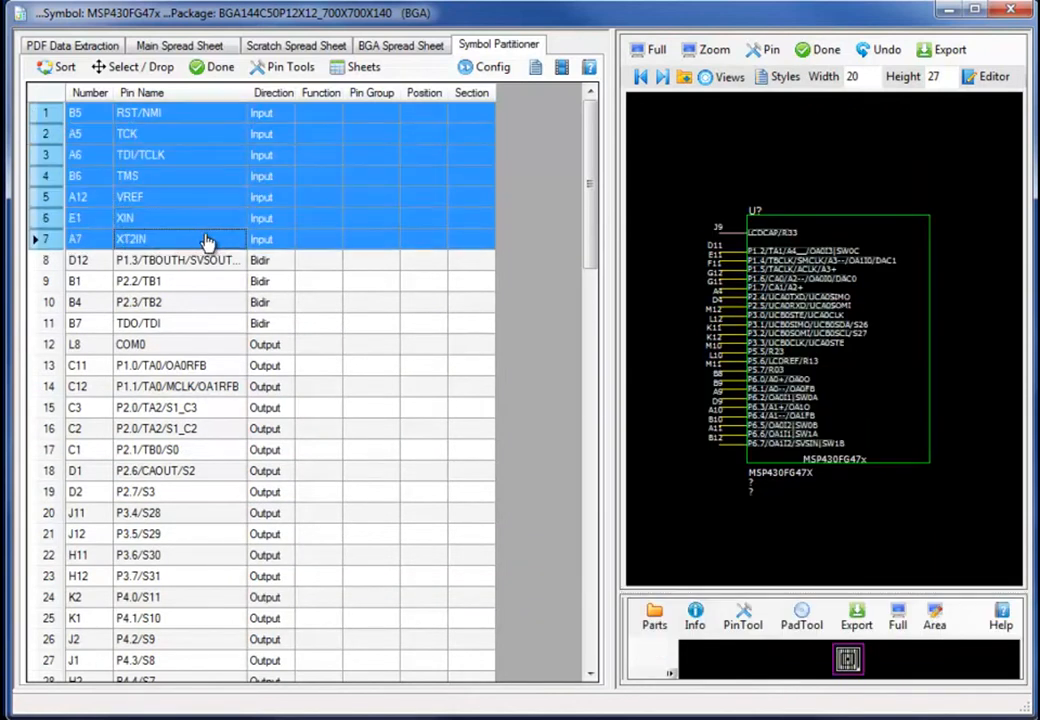
pyautogui.click(738, 227)
pyautogui.rightClick(738, 227)
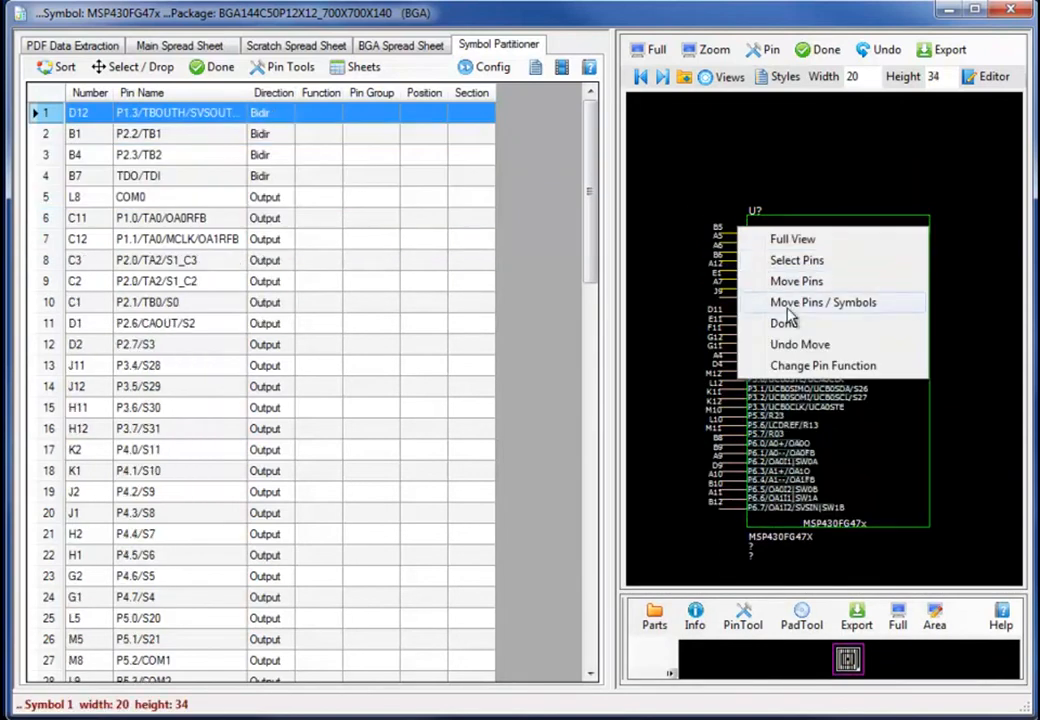
# Set the symbol width to 36 and place the four bidirectional pins below the input pins on its left side.
pyautogui.click(801, 246)
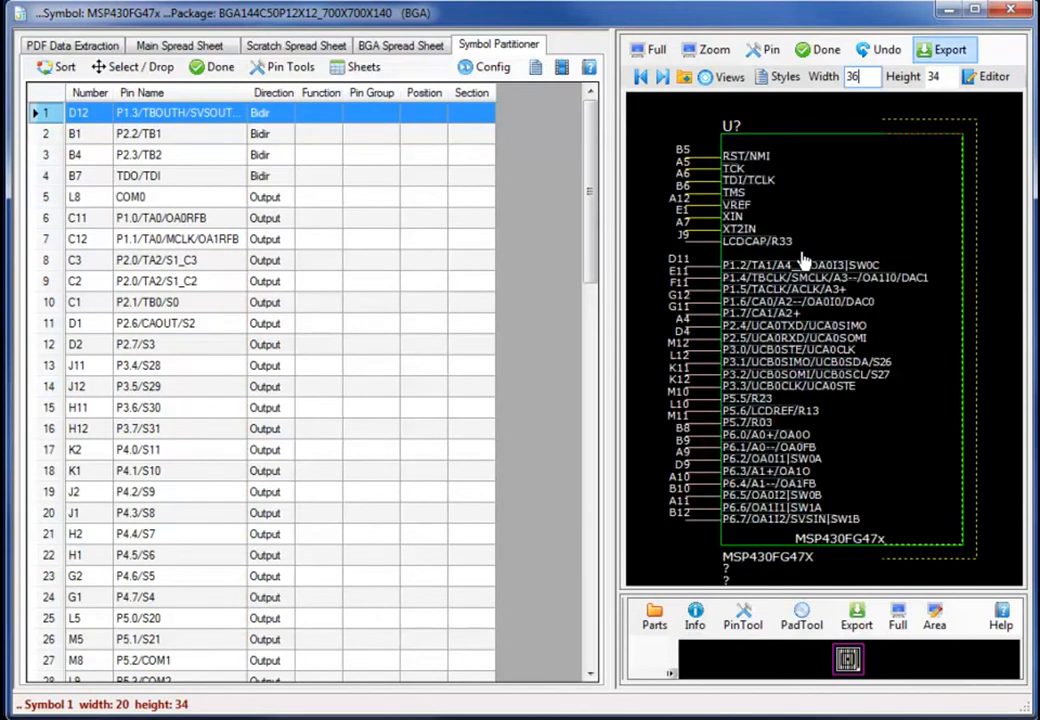
pyautogui.press('Return')
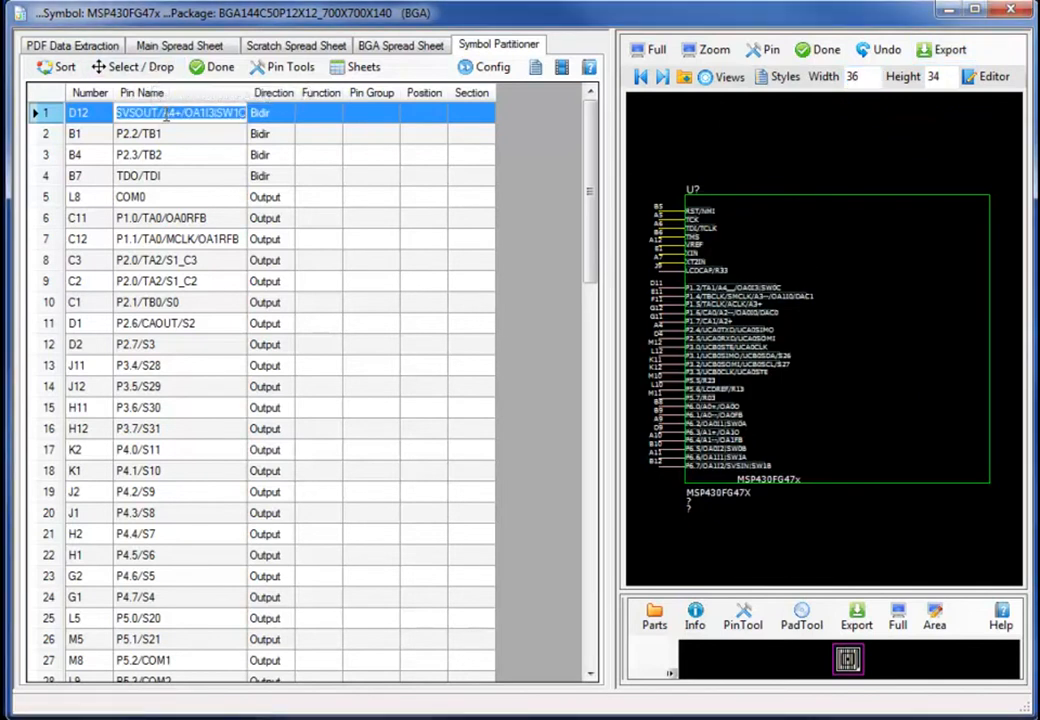
pyautogui.moveTo(260, 116); pyautogui.dragTo(274, 186)
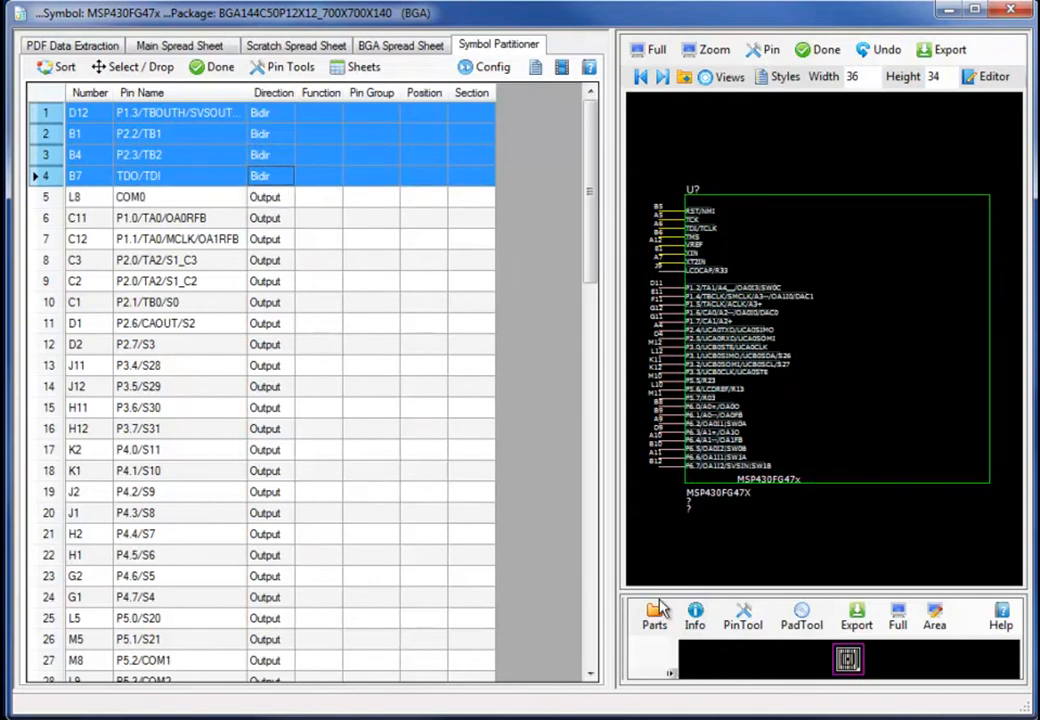
pyautogui.click(683, 488)
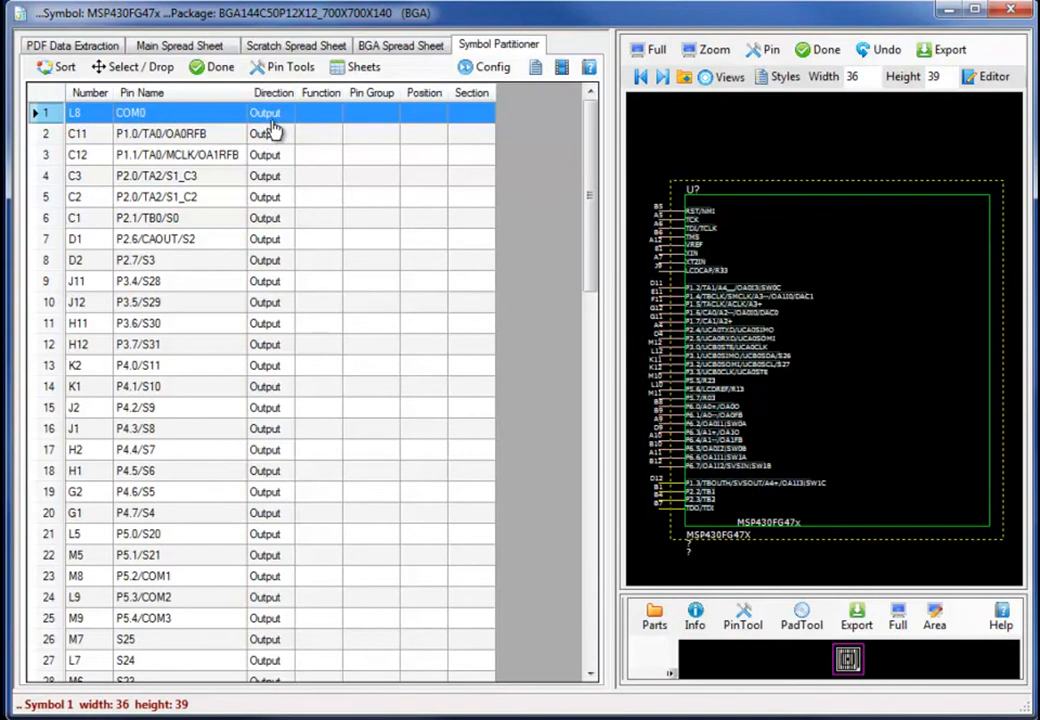
# Place COM0 at the top of the symbol's right side and output pins P1.0 to P5.4 as a group below it.
pyautogui.click(1000, 212)
pyautogui.moveTo(224, 118); pyautogui.dragTo(255, 603)
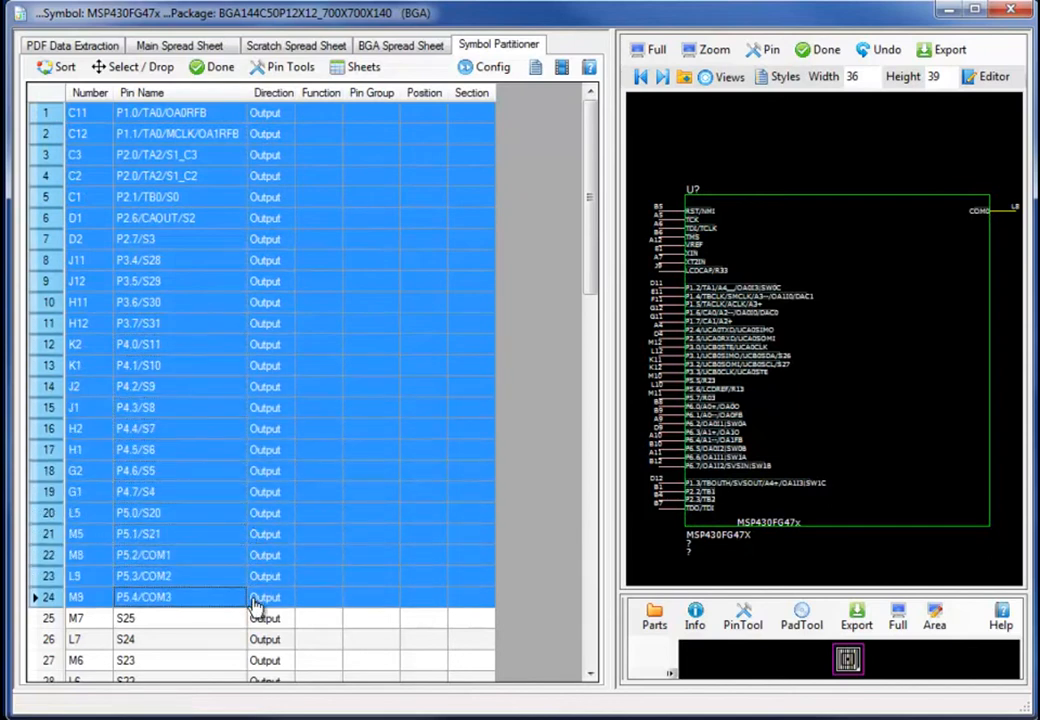
pyautogui.click(1000, 289)
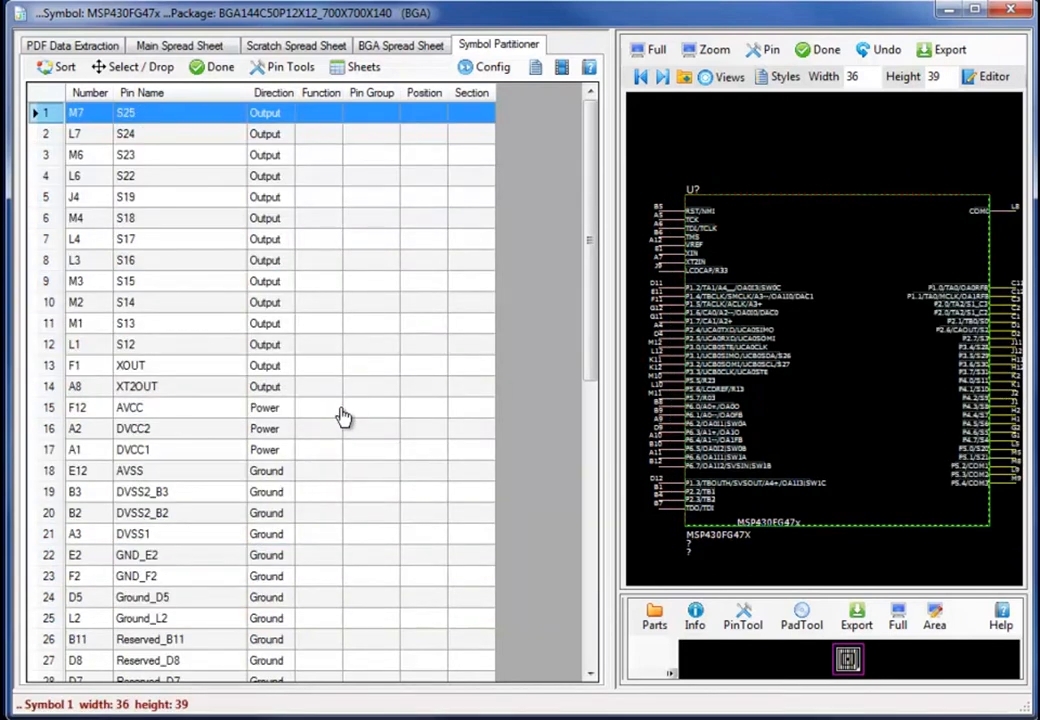
# Reverse the order of output pins S25 to S12 and place them below P5.4/COM3 on the symbol's right side.
pyautogui.moveTo(200, 137); pyautogui.dragTo(196, 350)
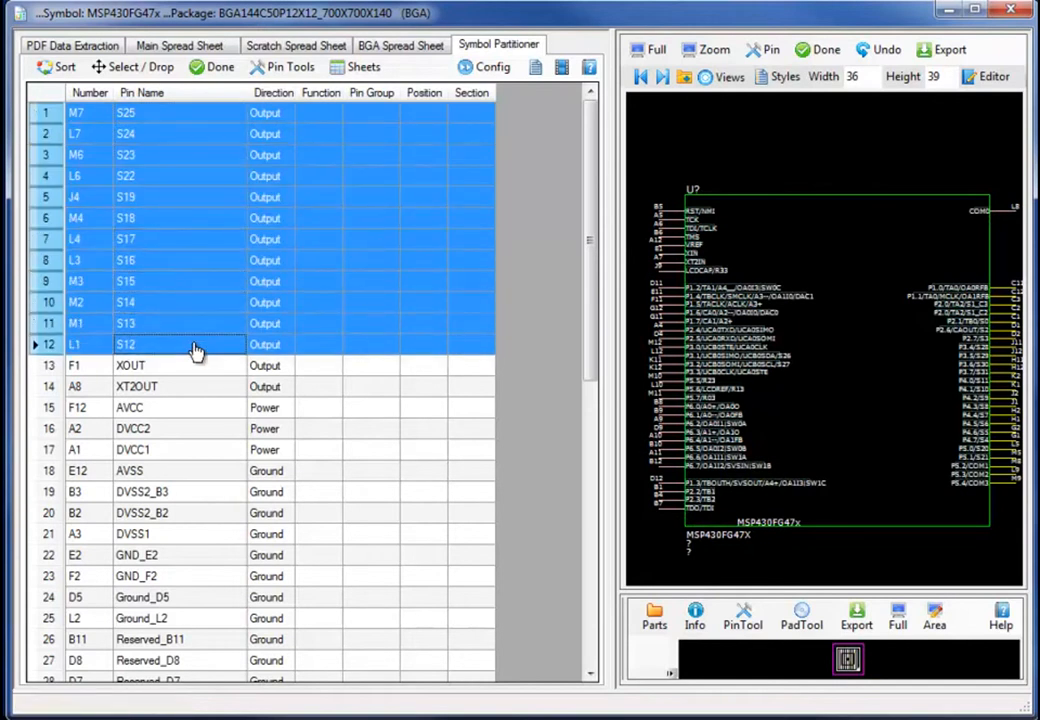
pyautogui.rightClick(197, 348)
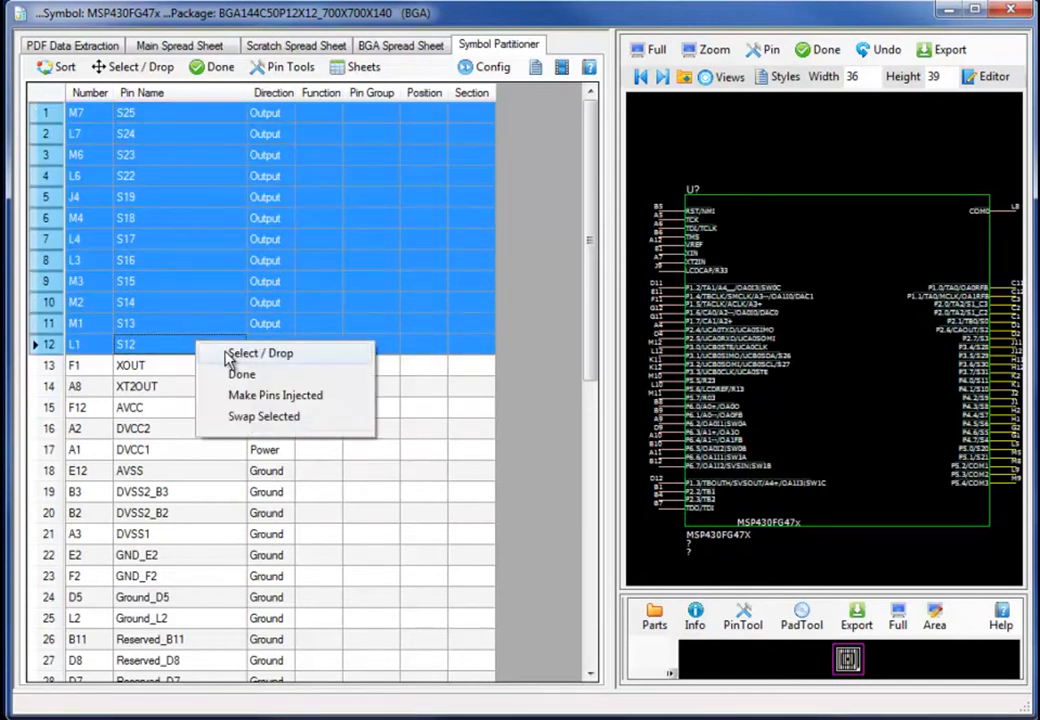
pyautogui.click(248, 418)
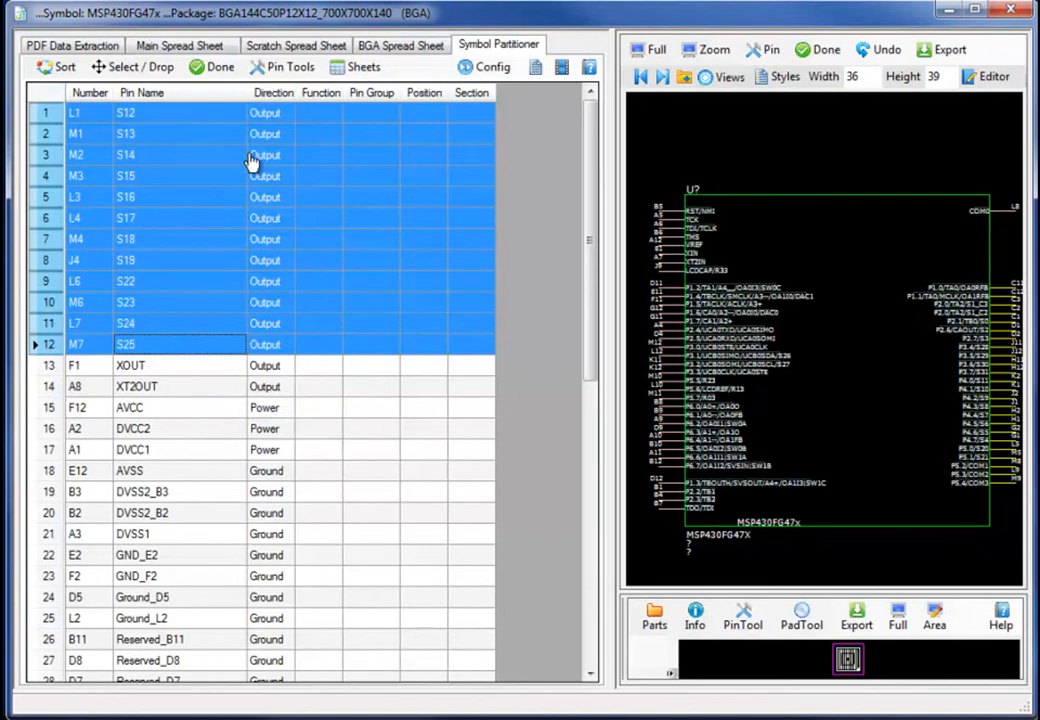
pyautogui.click(158, 75)
pyautogui.click(997, 510)
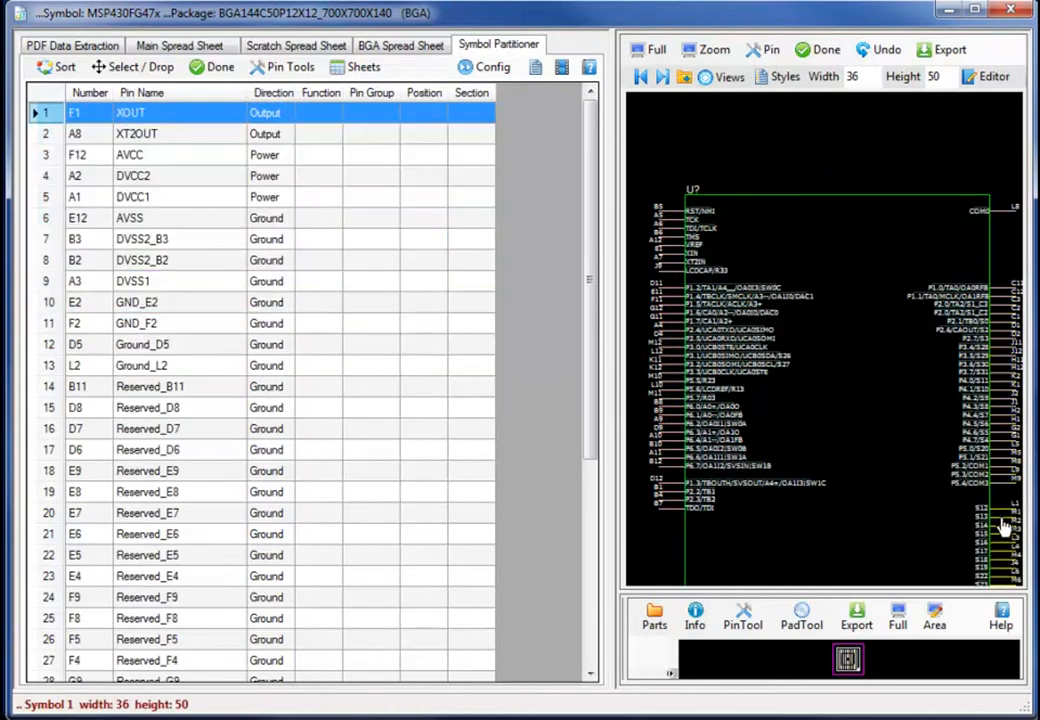
# Place the XOUT and XT2OUT output pins below COM0 on the symbol's right side.
pyautogui.click(650, 49)
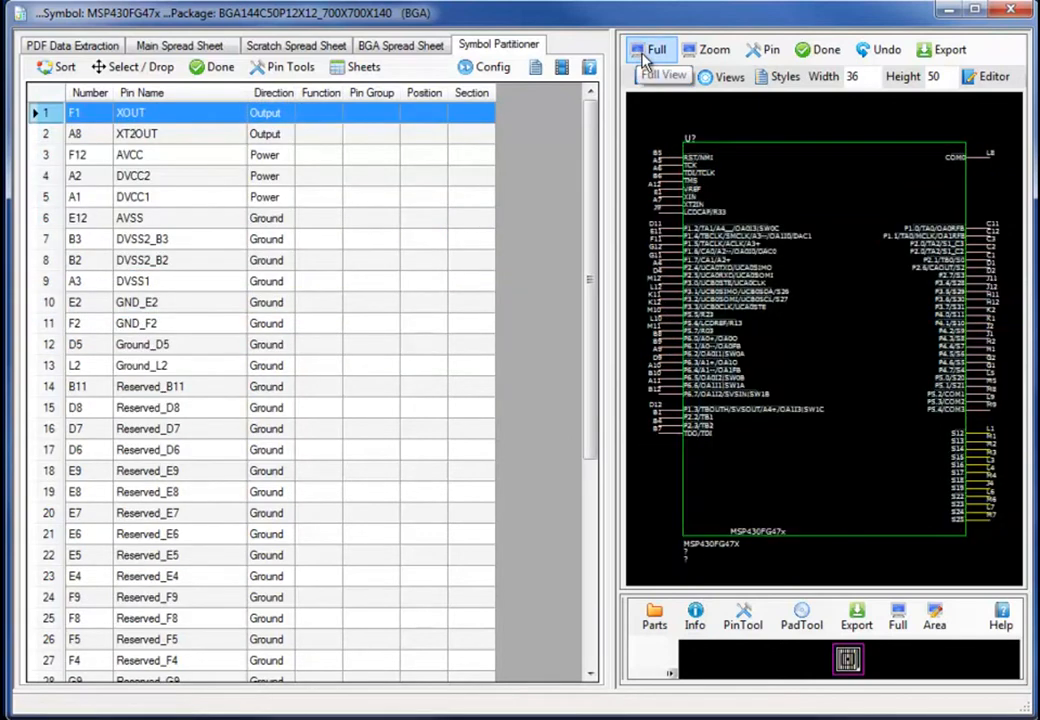
pyautogui.keyDown('shift'); pyautogui.click(228, 134); pyautogui.keyUp('shift')
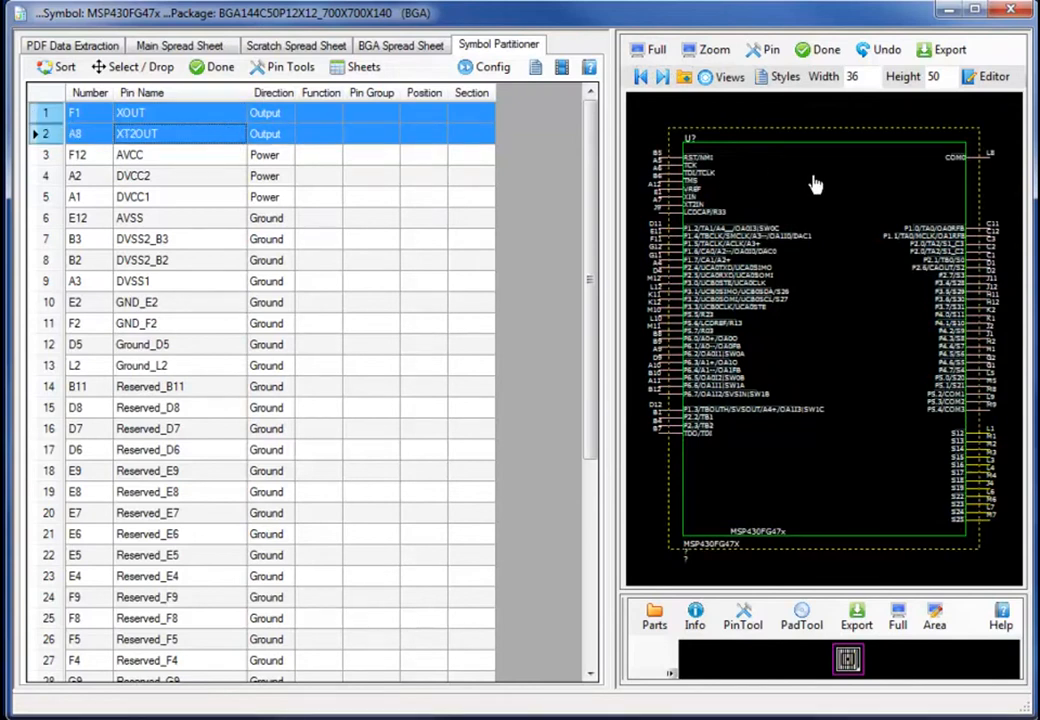
pyautogui.click(965, 175)
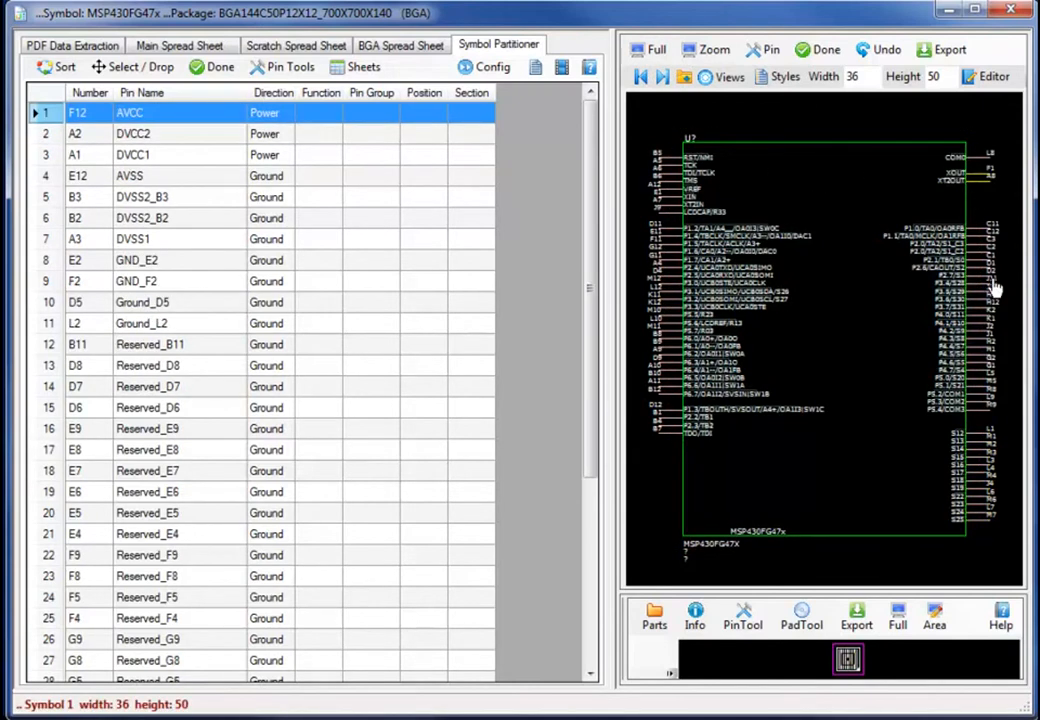
# Create a second symbol and place the three power pins and the AVSS to Ground_L2 ground pins down its left side.
pyautogui.click(660, 78)
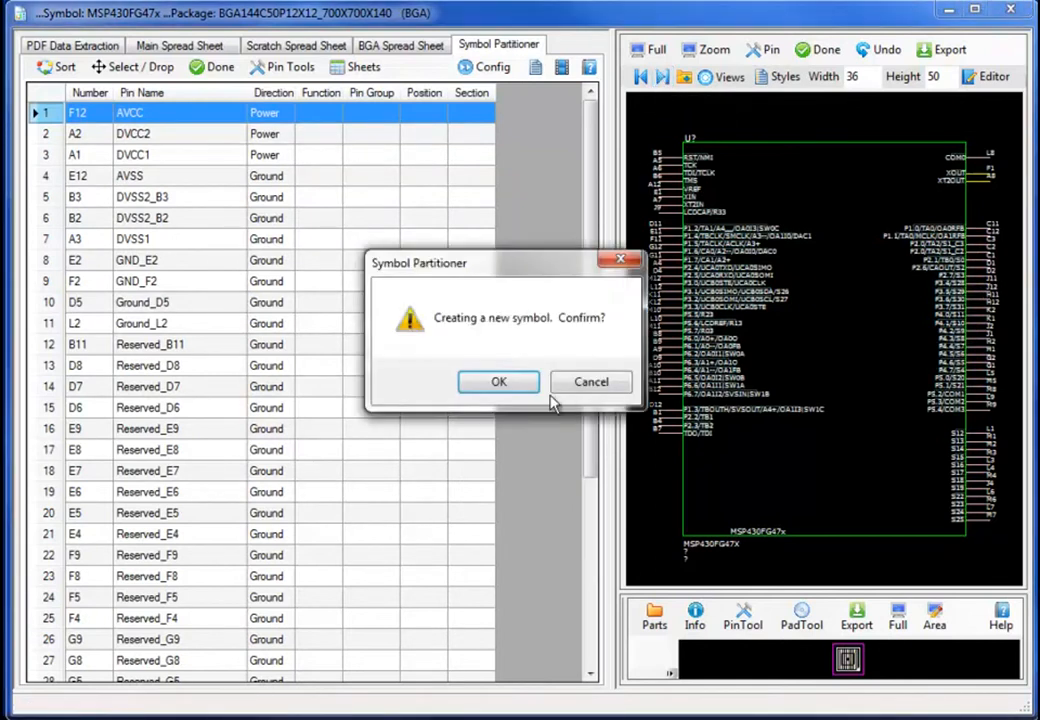
pyautogui.click(500, 383)
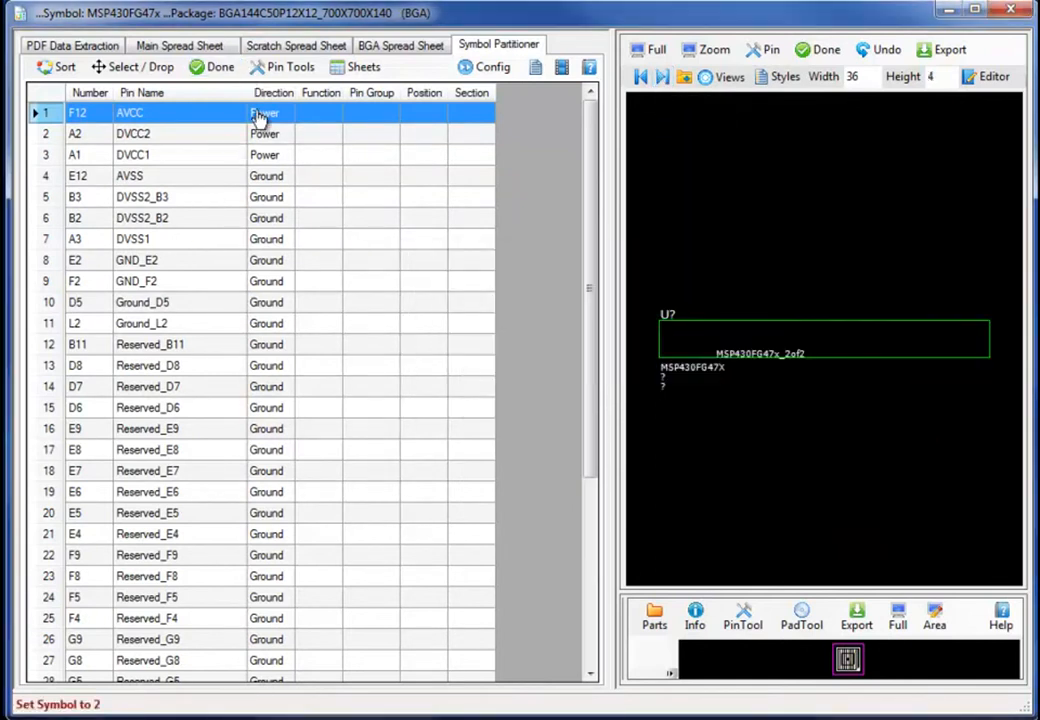
pyautogui.moveTo(226, 119); pyautogui.dragTo(228, 155)
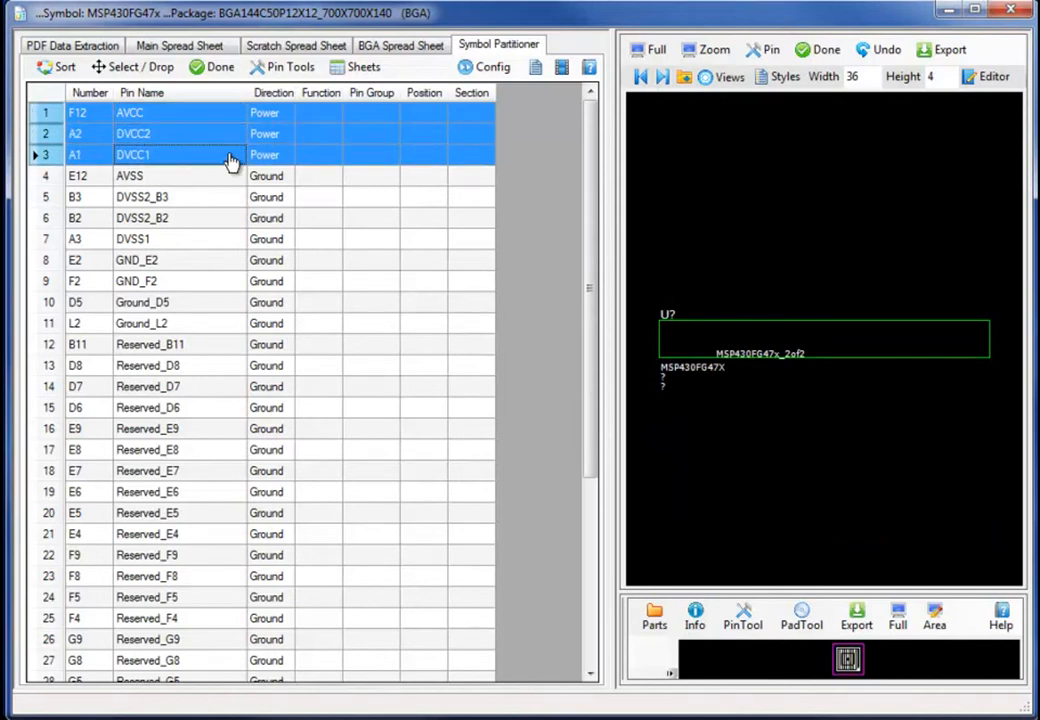
pyautogui.click(655, 345)
pyautogui.moveTo(160, 113); pyautogui.dragTo(212, 260)
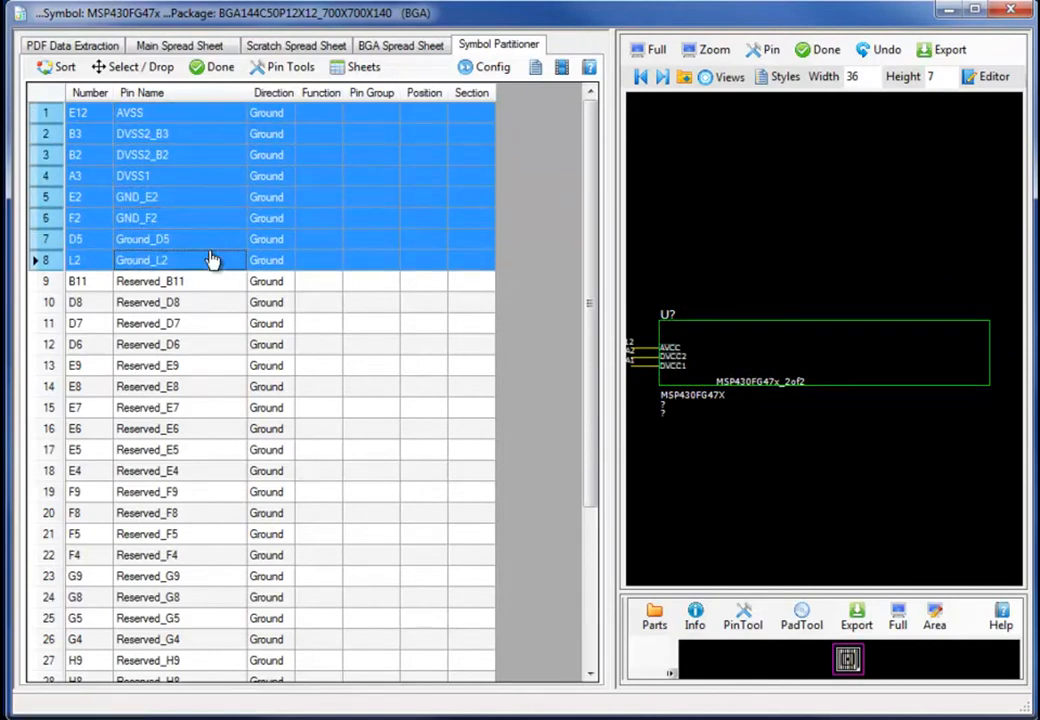
pyautogui.click(652, 385)
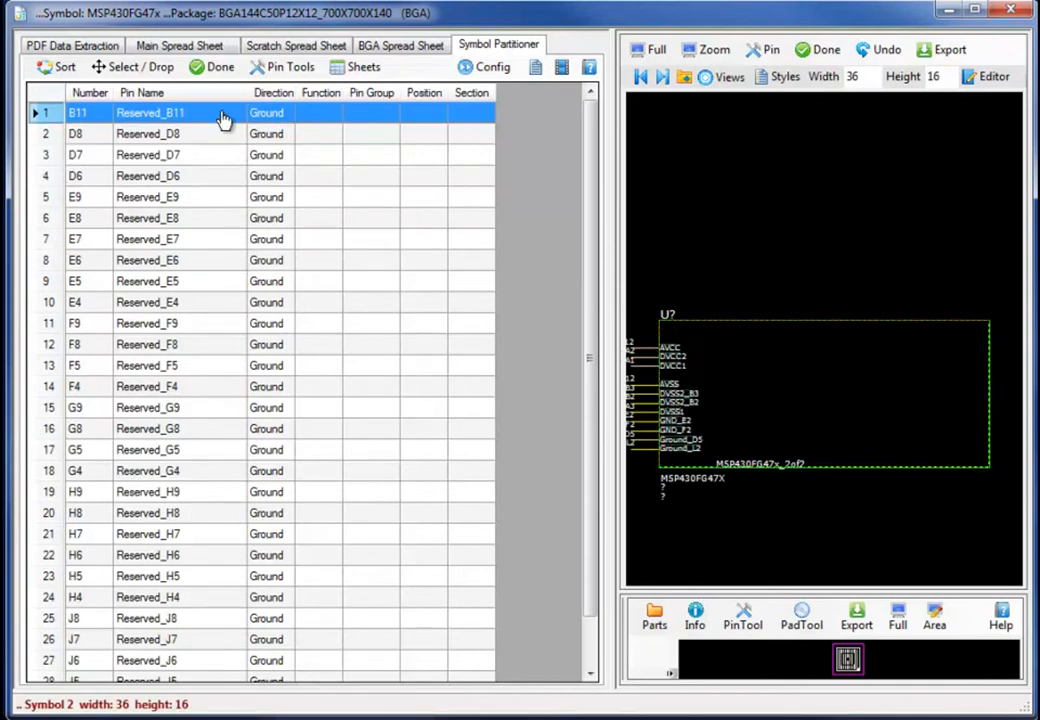
# Place the ground pins Reserved_B11 to Reserved_L11 as one group down the second symbol's right side.
pyautogui.scroll(3, 224, 119)
pyautogui.scroll(-4, 221, 112)
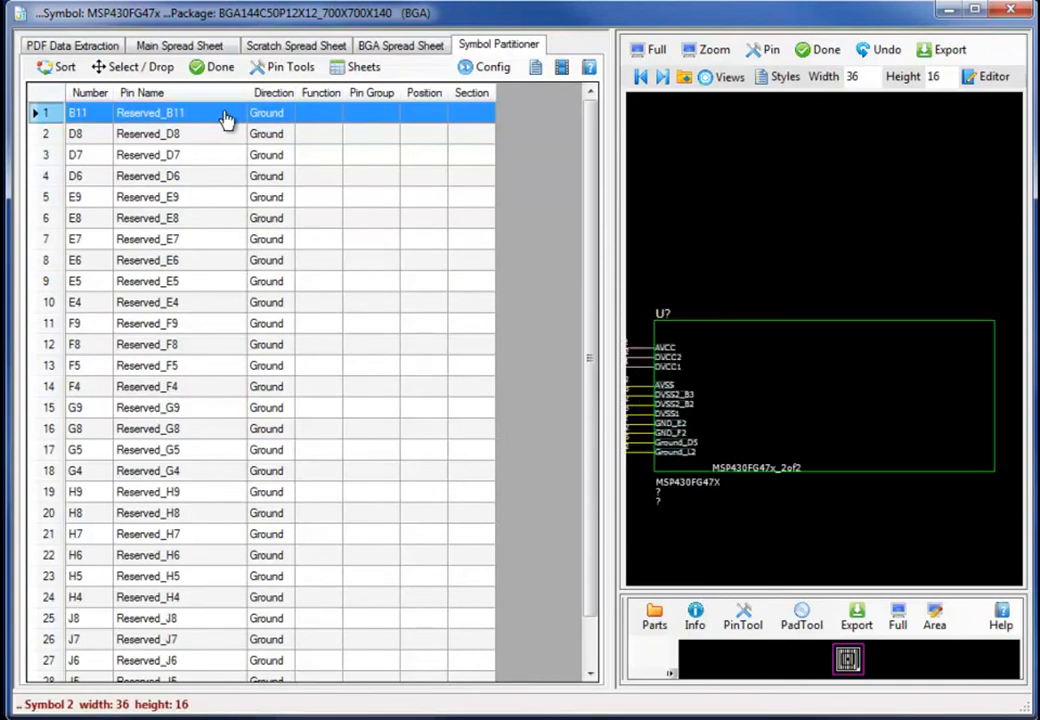
pyautogui.moveTo(229, 117); pyautogui.dragTo(255, 646)
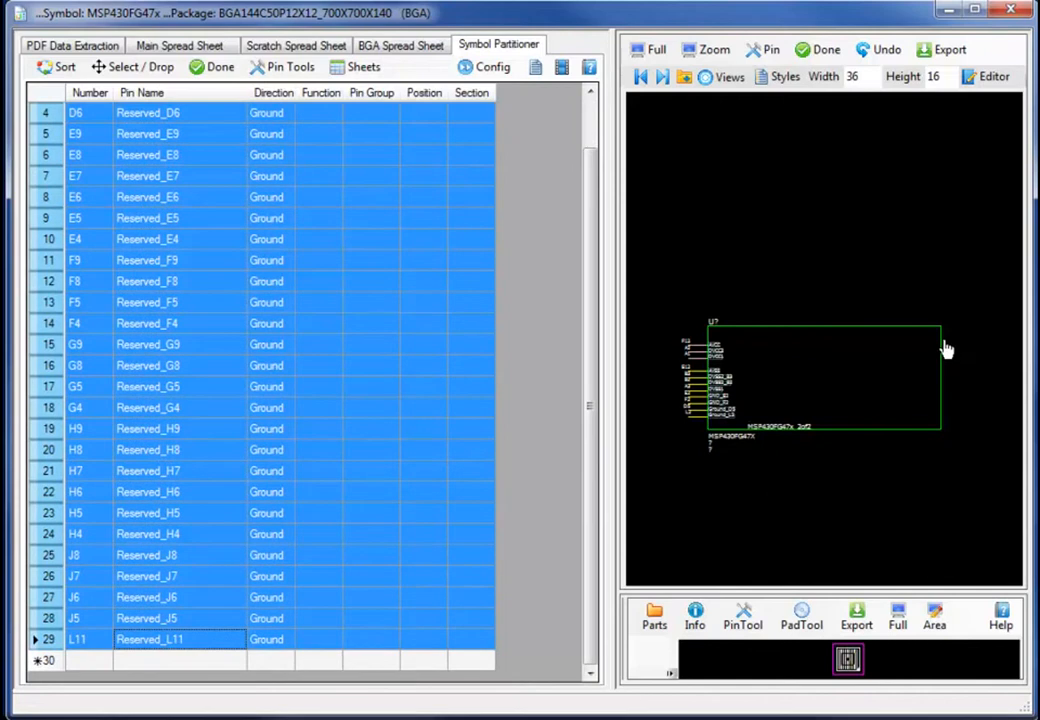
pyautogui.scroll(1, 945, 350)
pyautogui.click(992, 296)
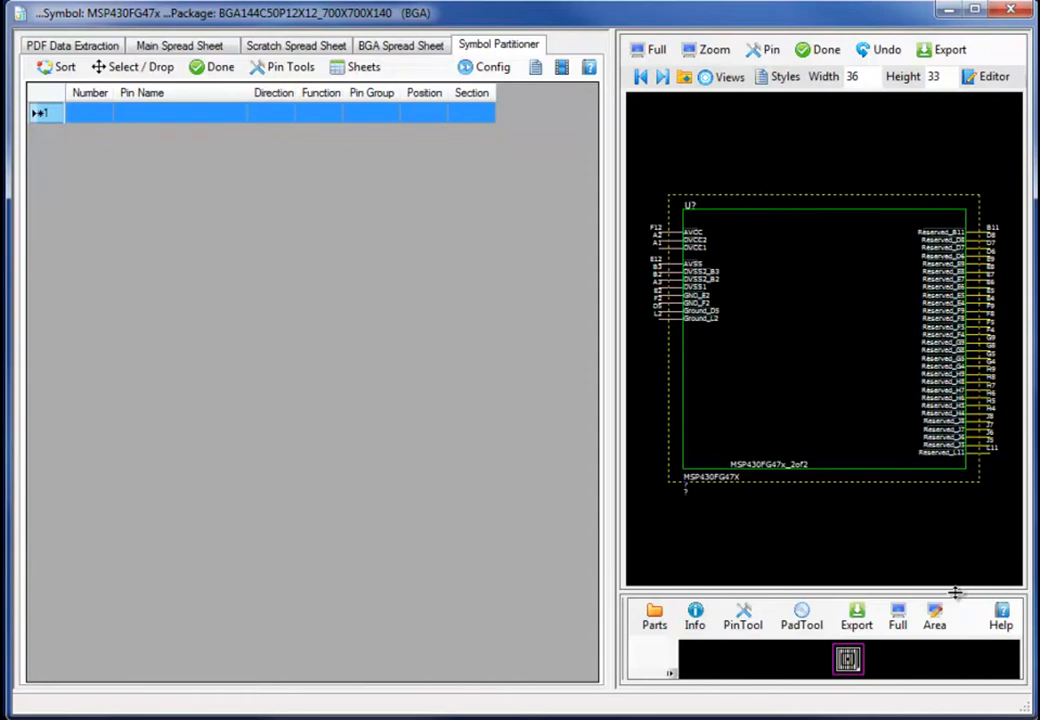
# Enlarge the footprint view and probe the second symbol's Reserved pins to locate their pads in the BGA footprint.
pyautogui.moveTo(955, 593); pyautogui.dragTo(956, 362)
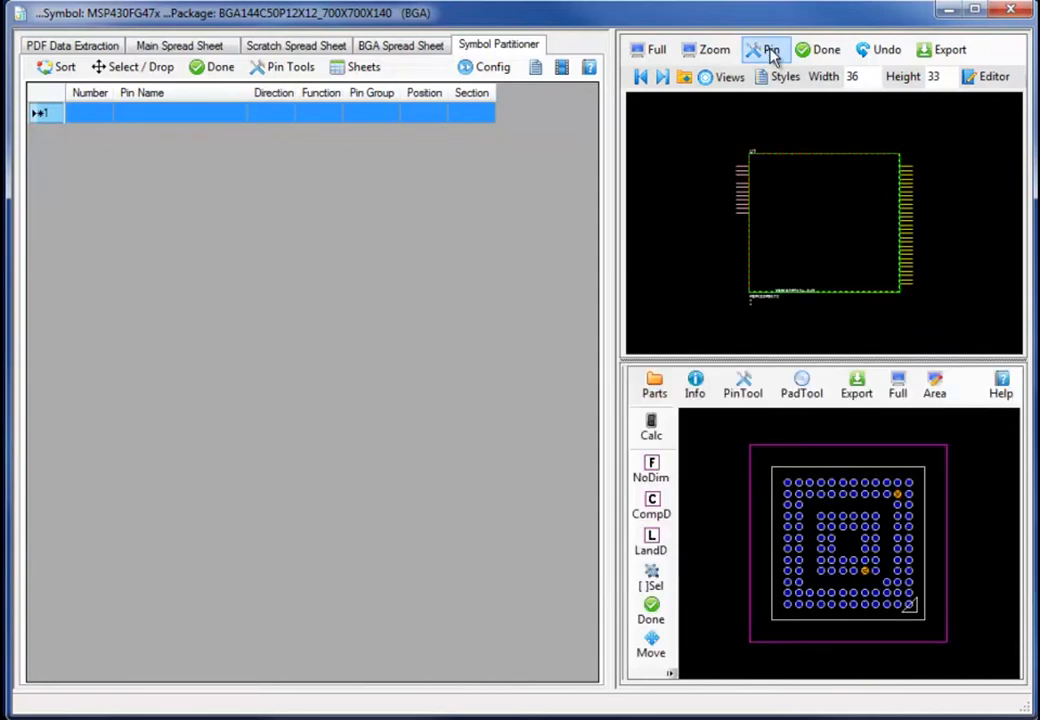
pyautogui.click(768, 50)
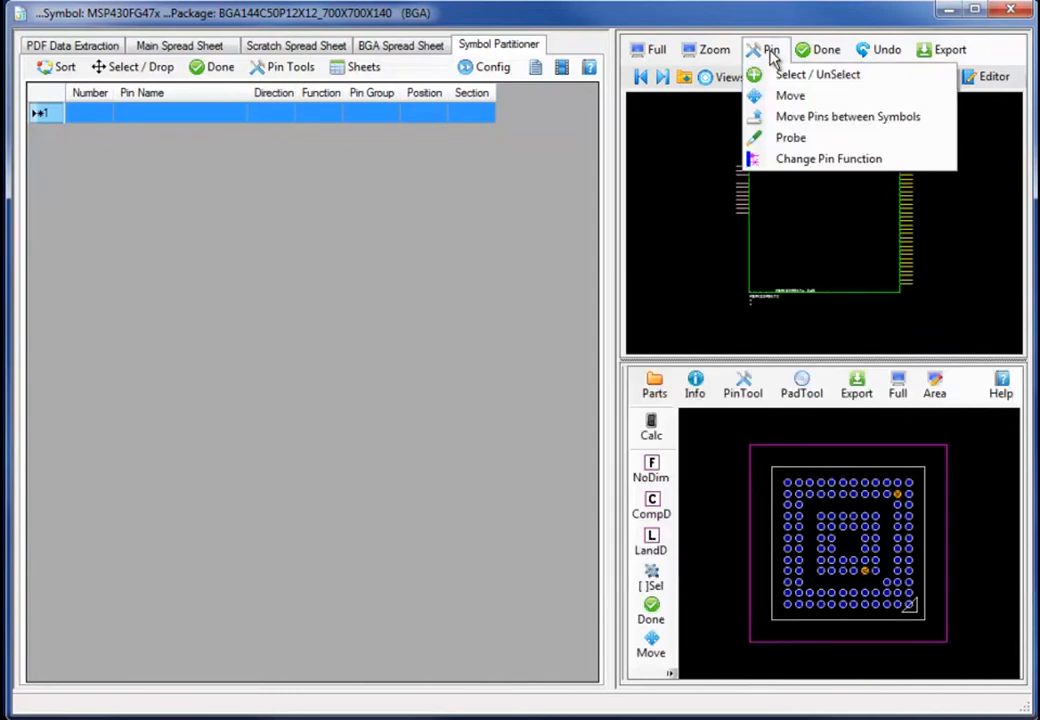
pyautogui.click(789, 138)
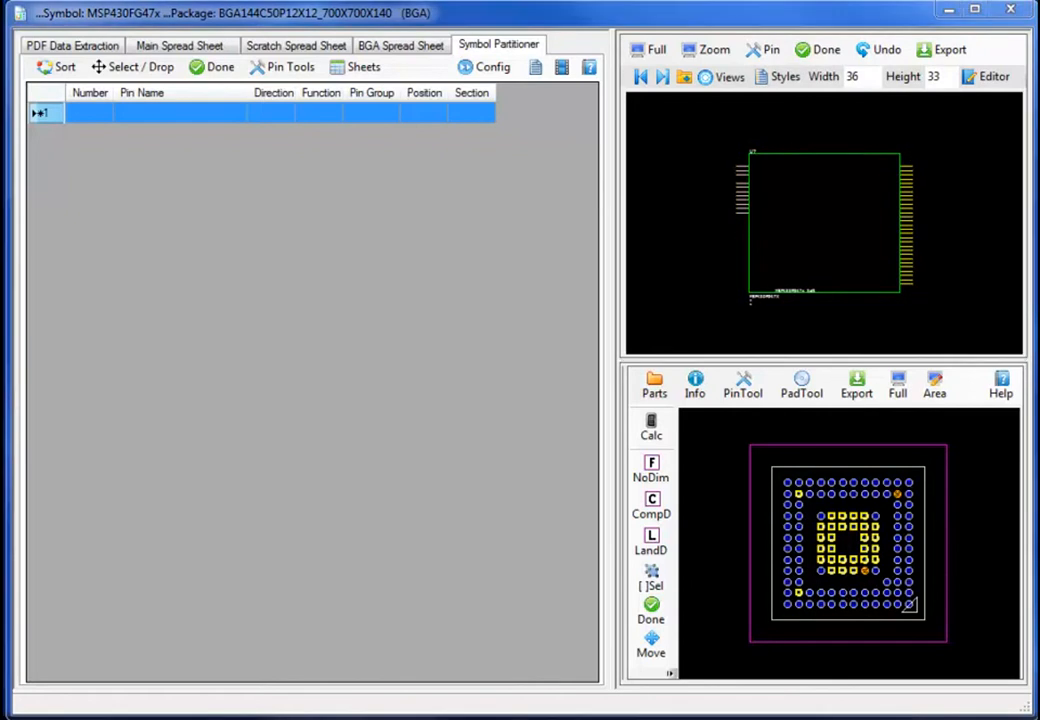
pyautogui.moveTo(812, 360); pyautogui.dragTo(825, 468)
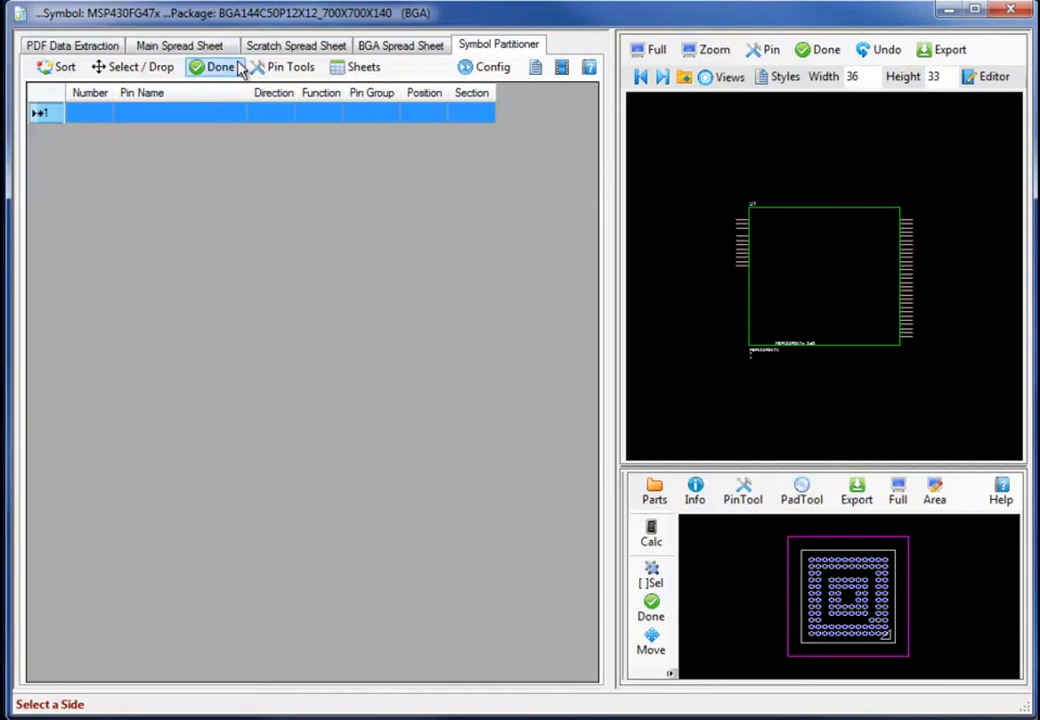
# Attach the current footprint BGA144C50P12X12_700X700X140 to the MSP430FG47x part envelope.
pyautogui.click(190, 50)
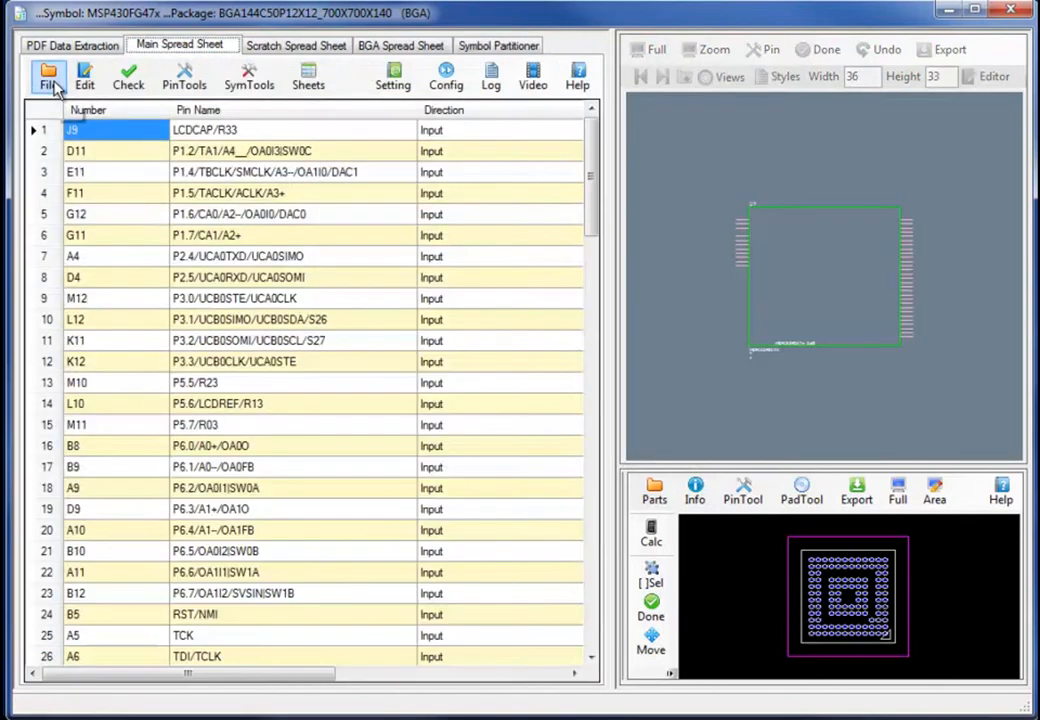
pyautogui.click(50, 80)
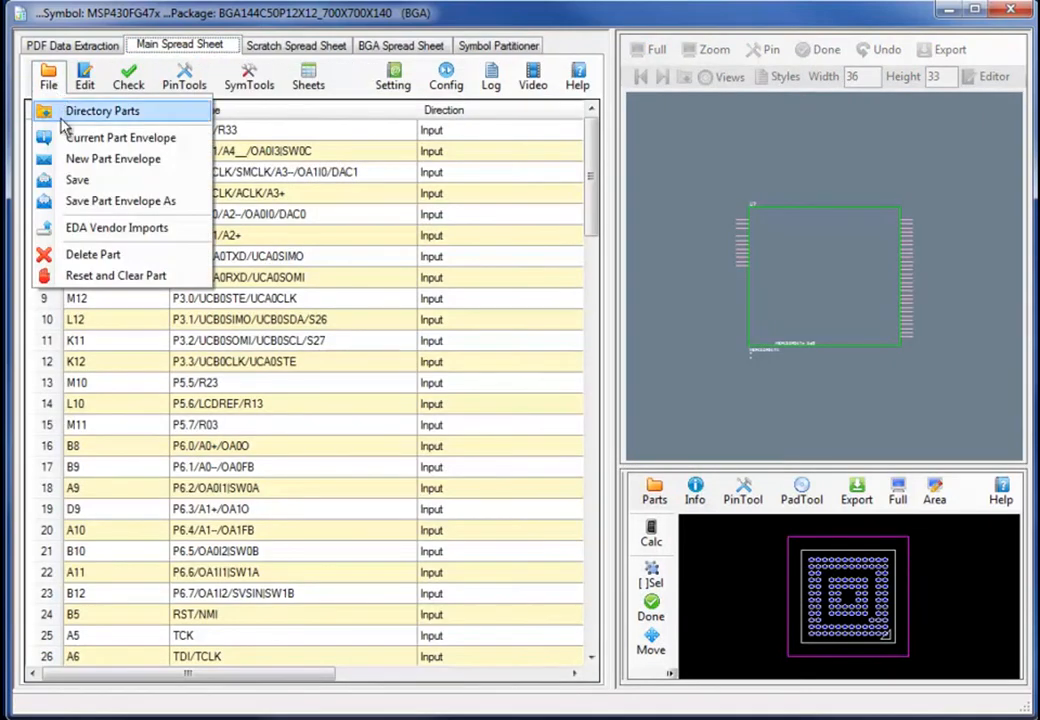
pyautogui.click(121, 141)
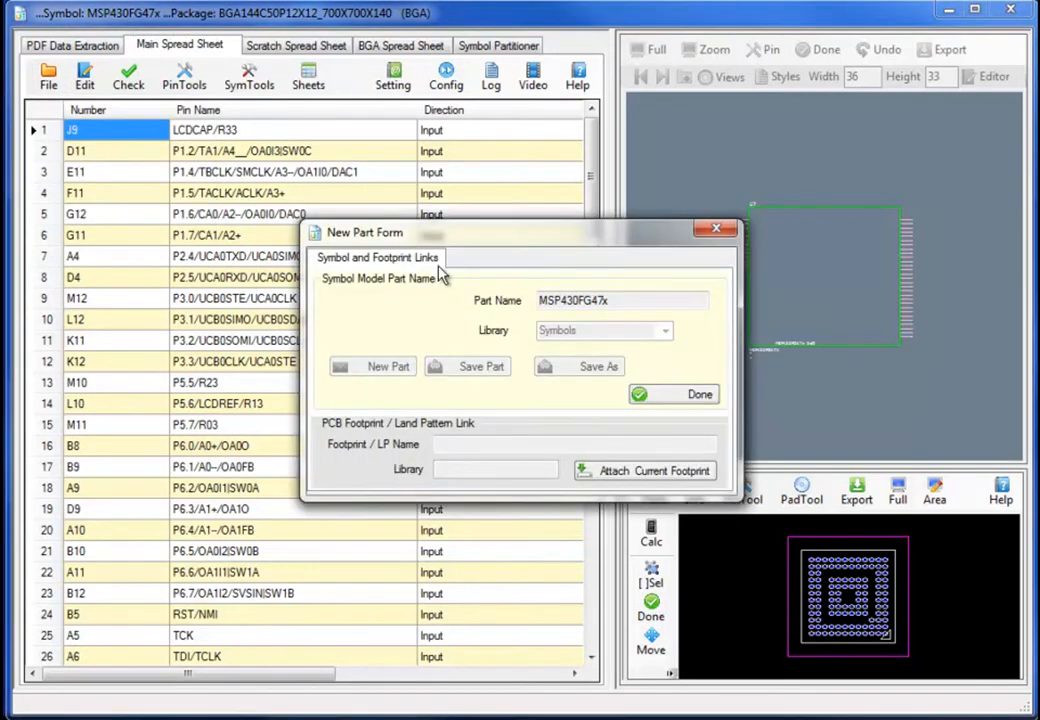
pyautogui.click(608, 478)
pyautogui.click(582, 383)
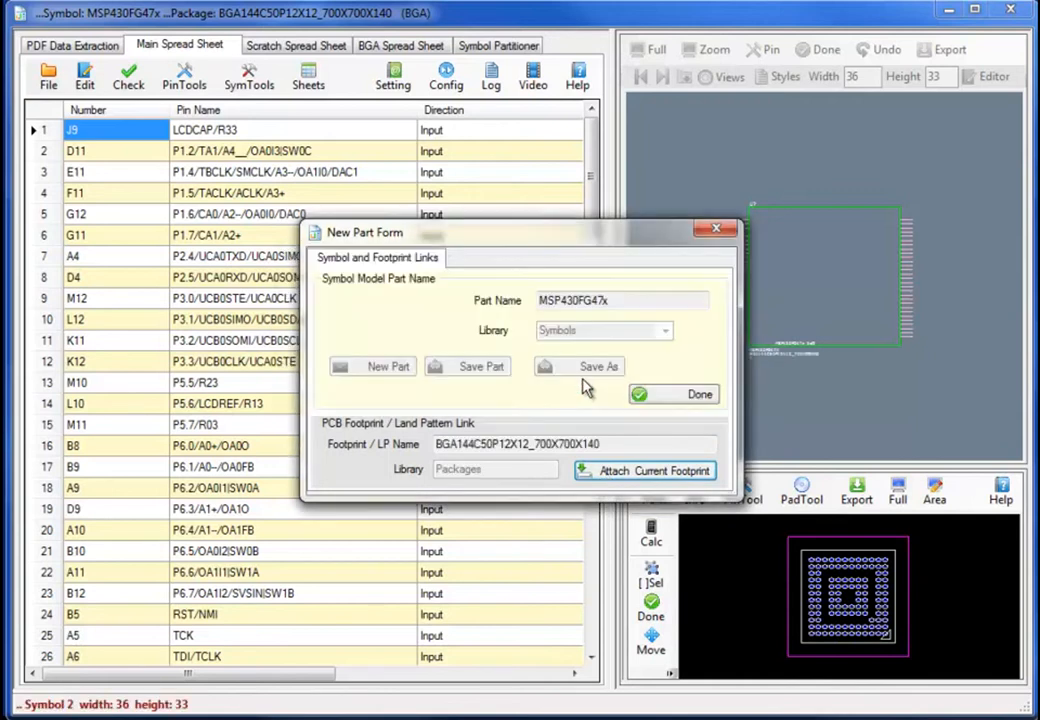
pyautogui.click(697, 396)
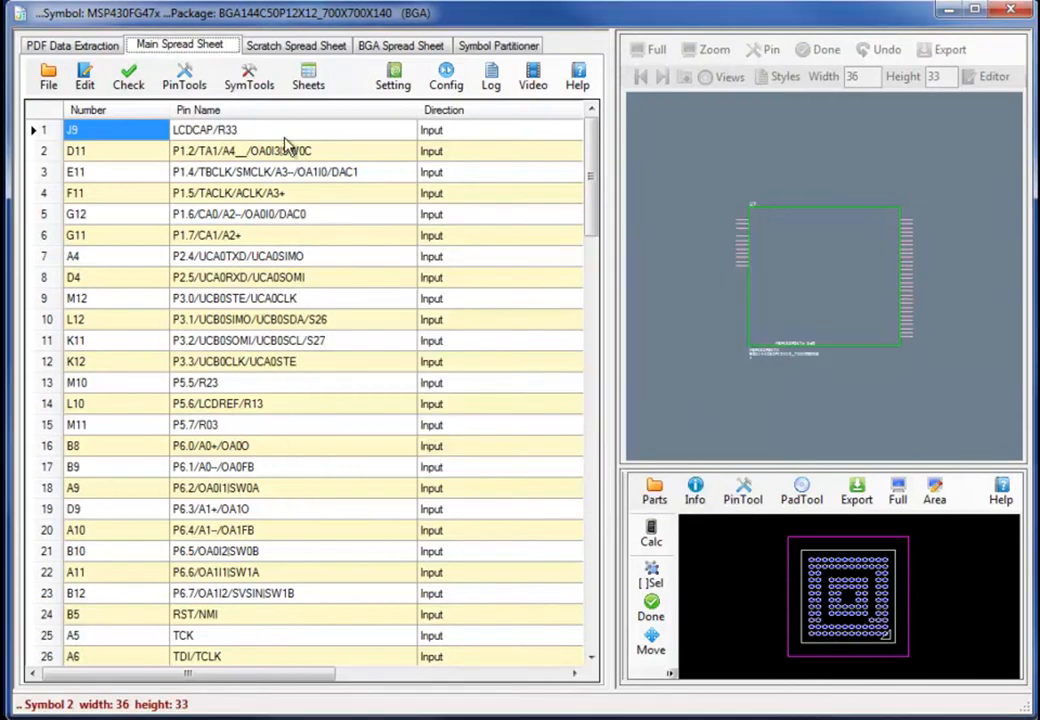
# Return to the symbol partitioner, configure the layout for the Symbol Builder only, and widen the symbol view.
pyautogui.click(482, 48)
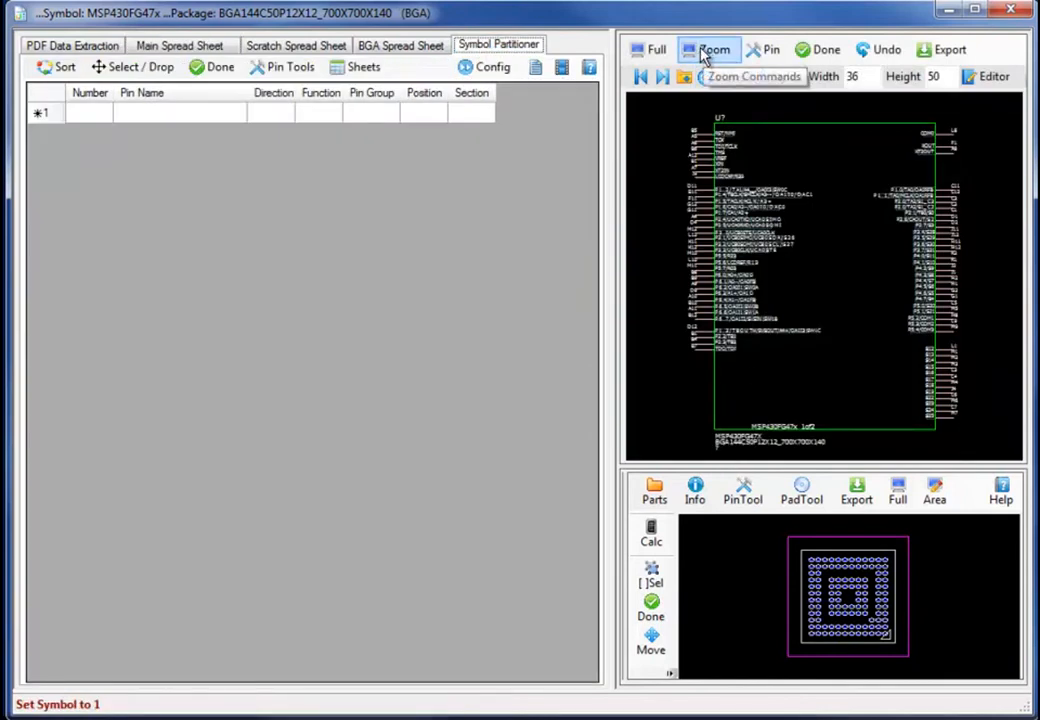
pyautogui.click(485, 67)
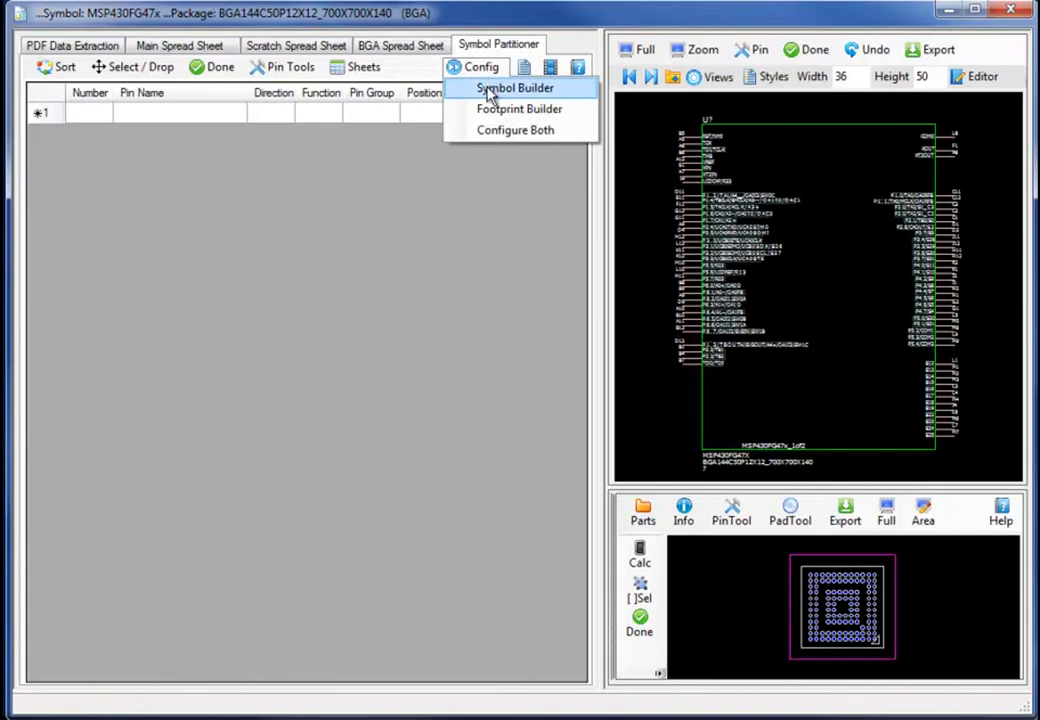
pyautogui.click(512, 88)
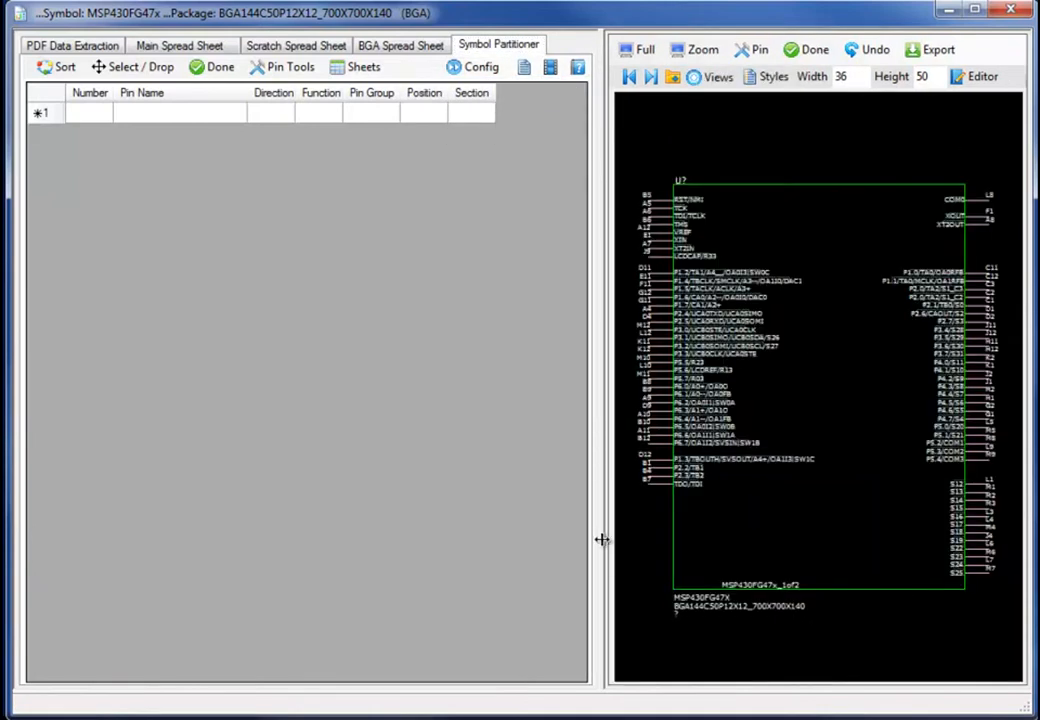
pyautogui.moveTo(602, 541); pyautogui.dragTo(576, 550)
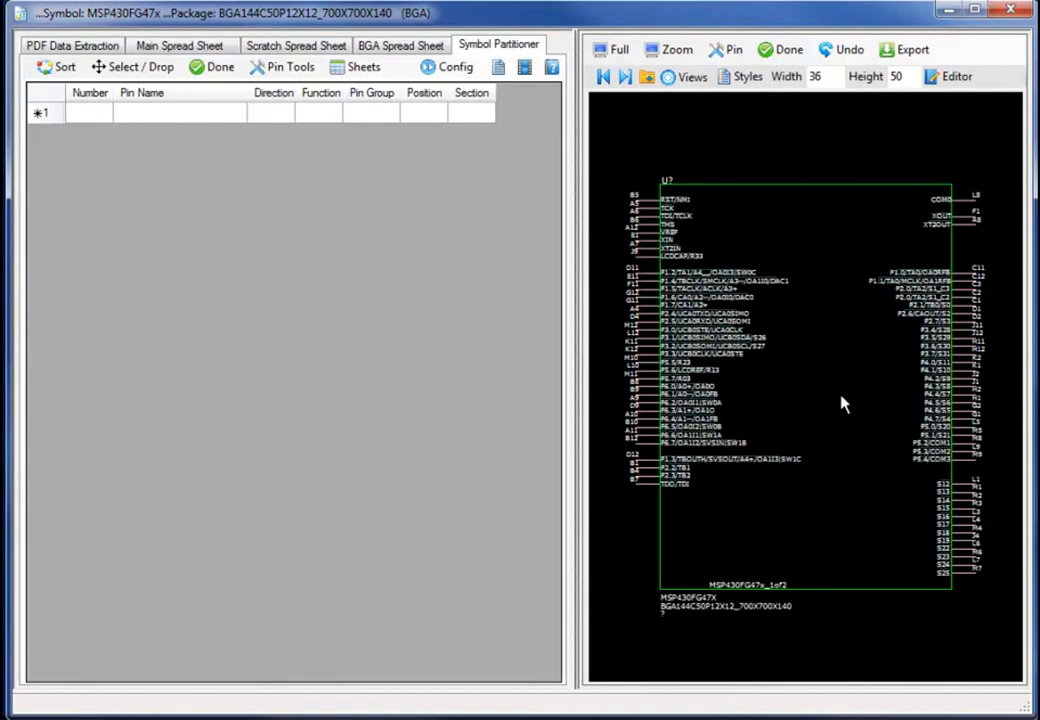
# Save the part and export its symbols to OrCAD Capture as library Symbols in the design directory C:\__Orcad_Capture.
pyautogui.click(904, 47)
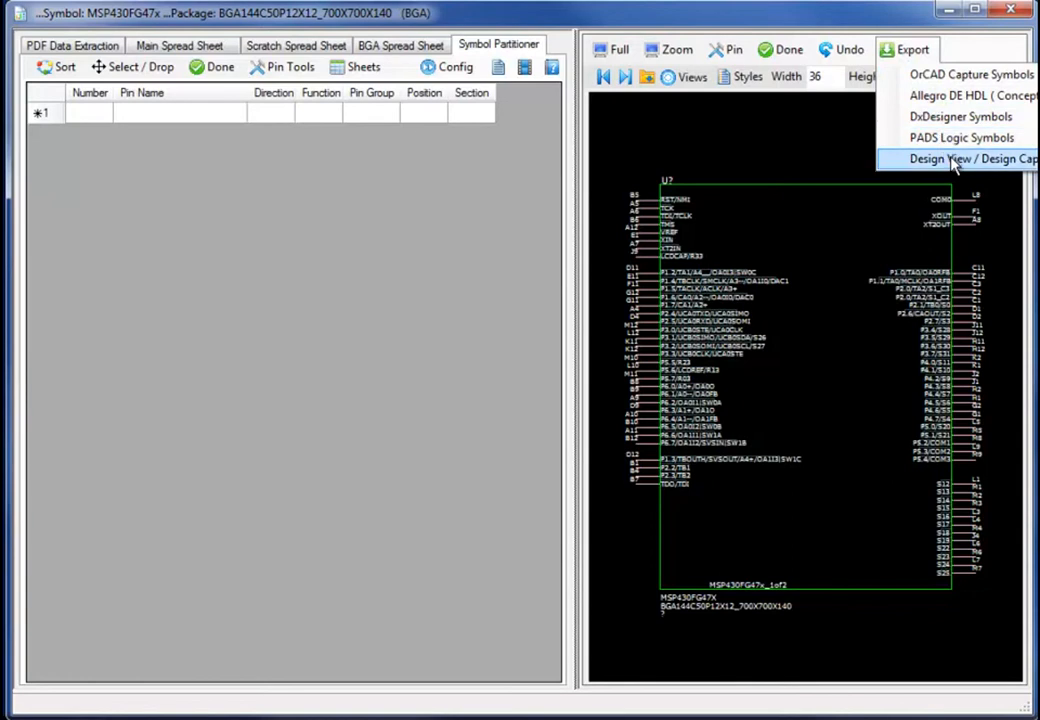
pyautogui.click(948, 75)
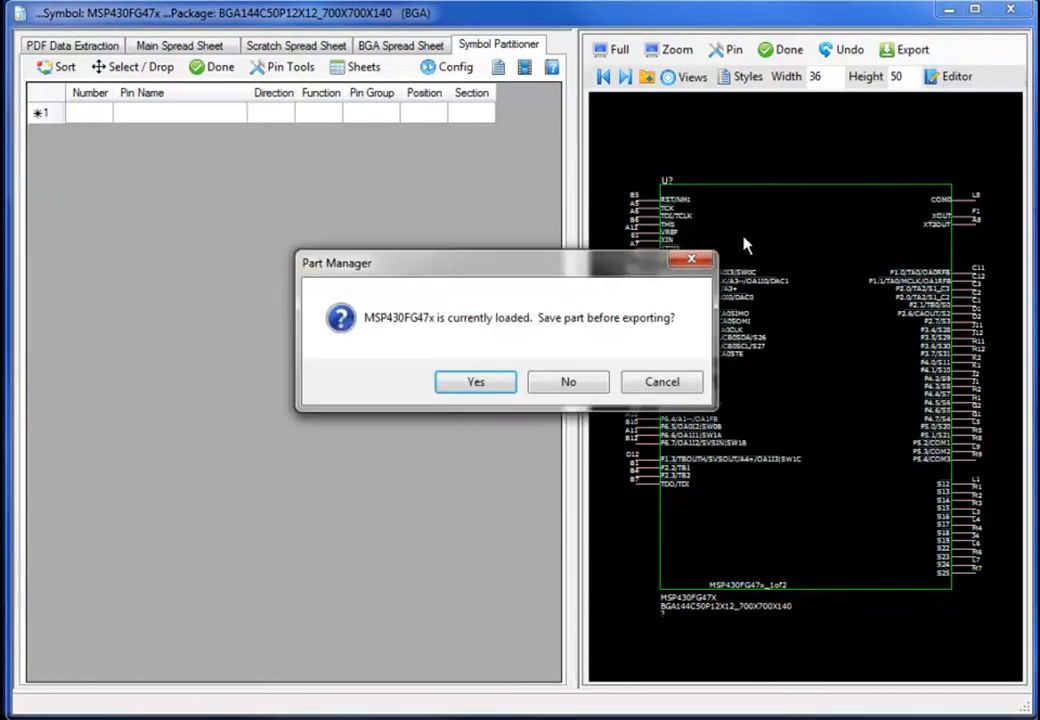
pyautogui.click(508, 392)
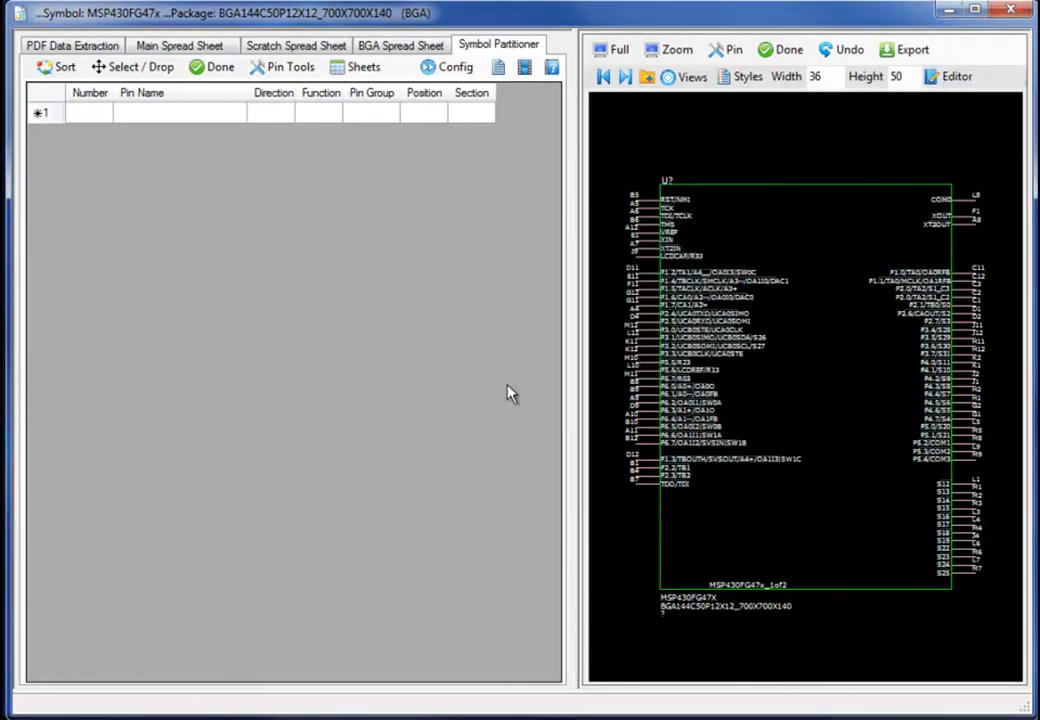
pyautogui.click(497, 370)
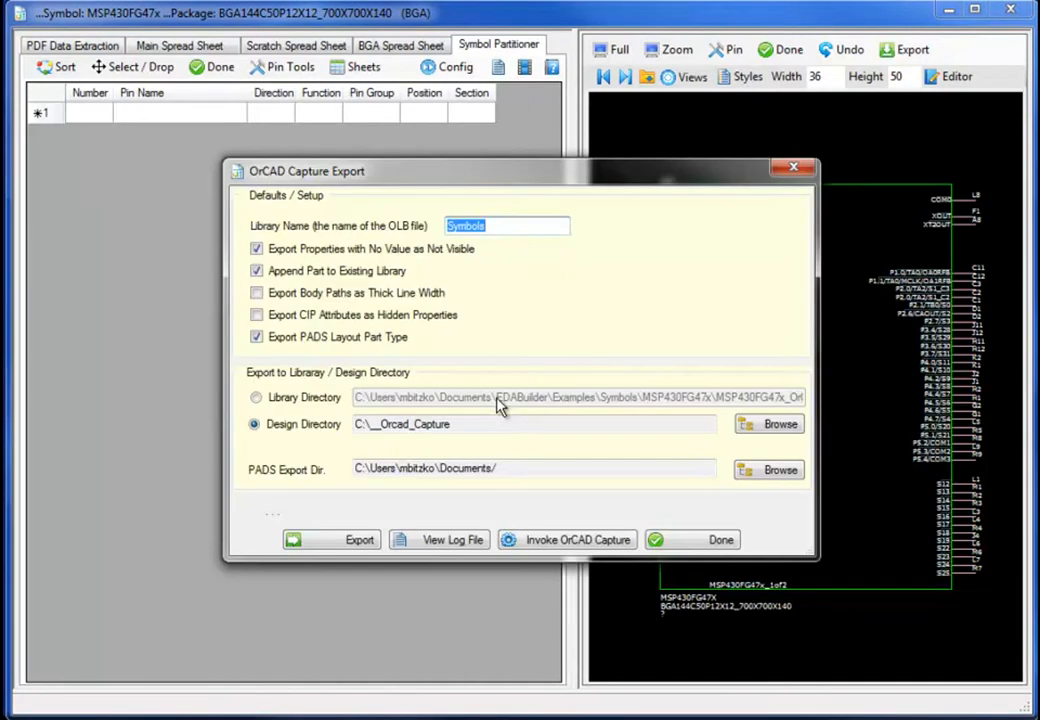
pyautogui.click(362, 543)
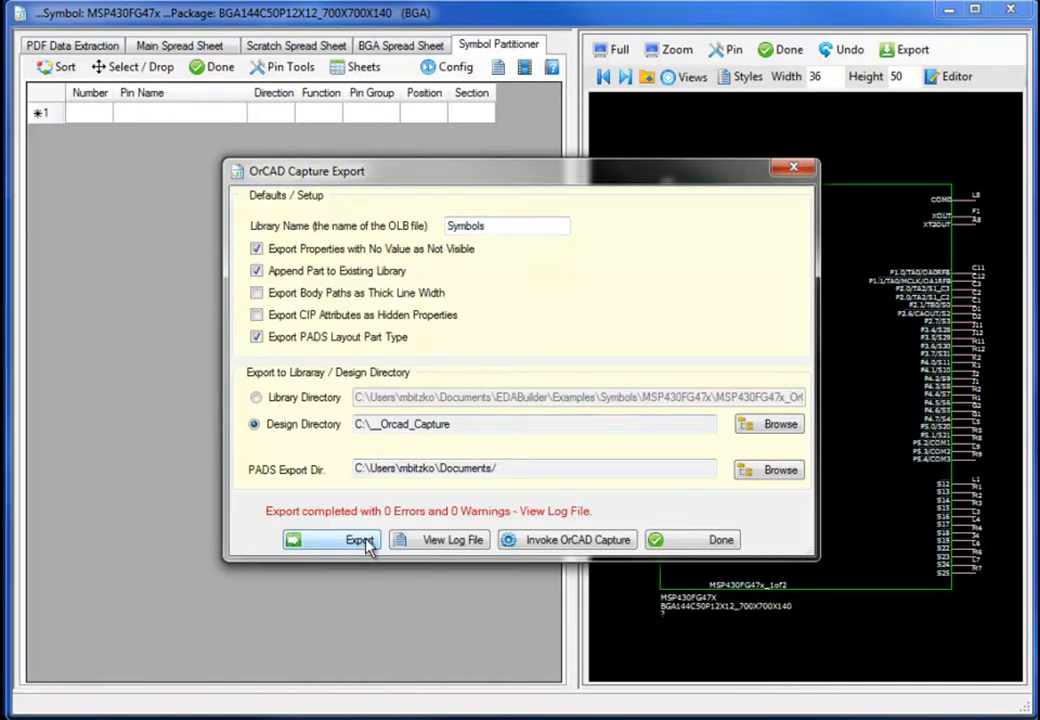
# Launch OrCAD Capture from the export dialog and open the library SYMBOLS.OLB from the __Orcad_Capture folder.
pyautogui.click(600, 540)
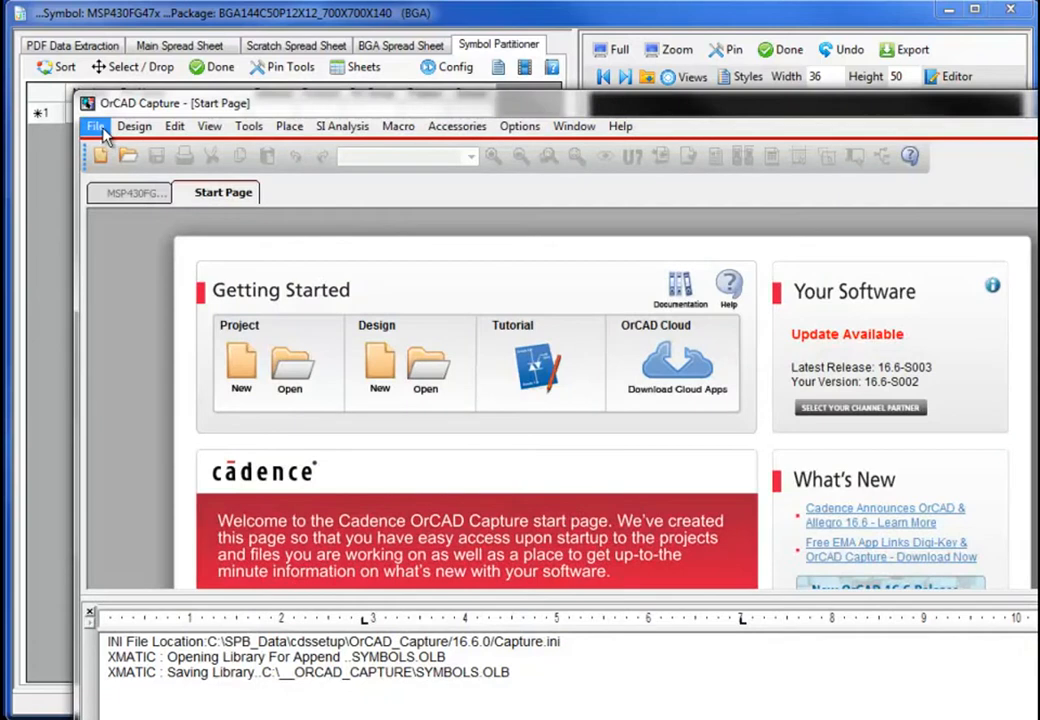
pyautogui.click(96, 127)
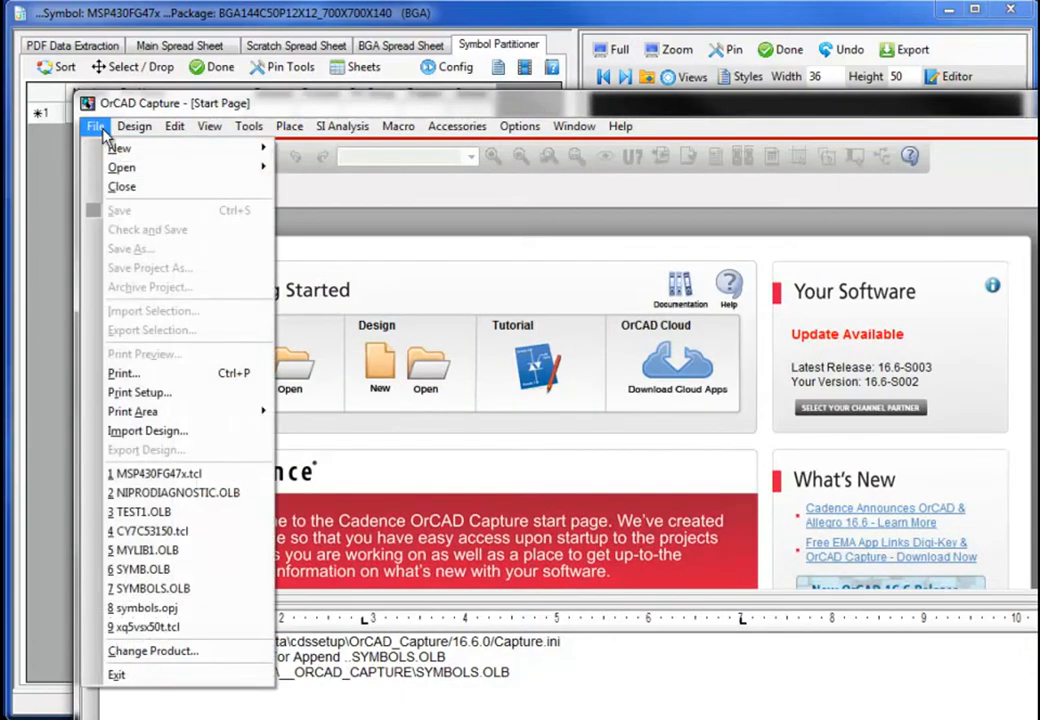
pyautogui.moveTo(121, 167)
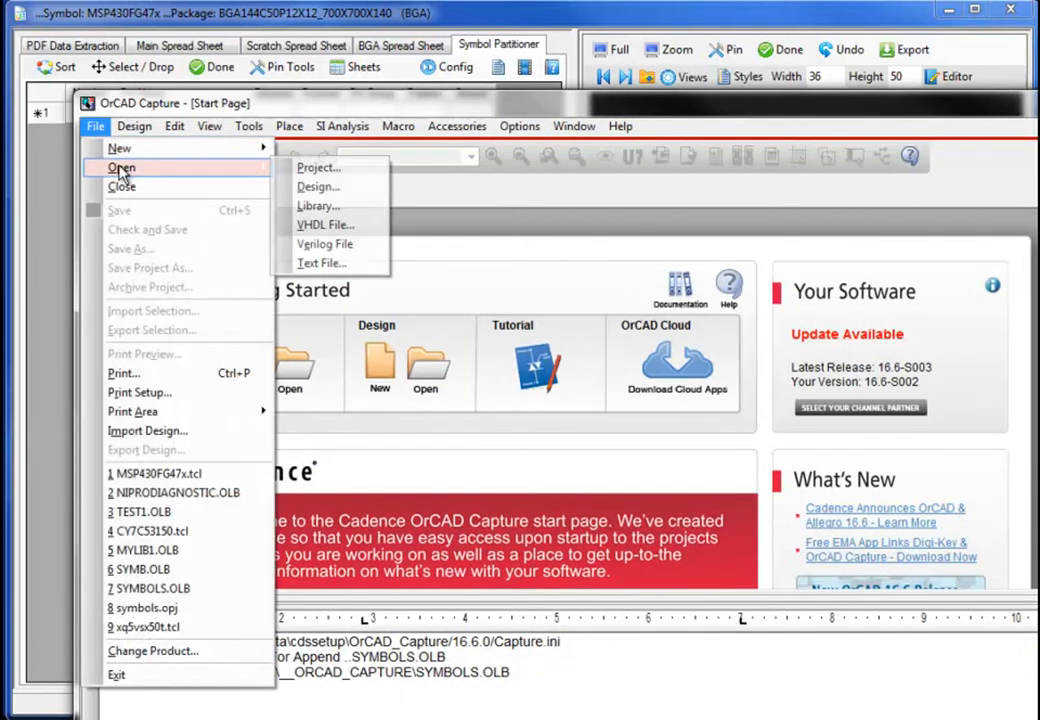
pyautogui.click(312, 207)
pyautogui.click(527, 447)
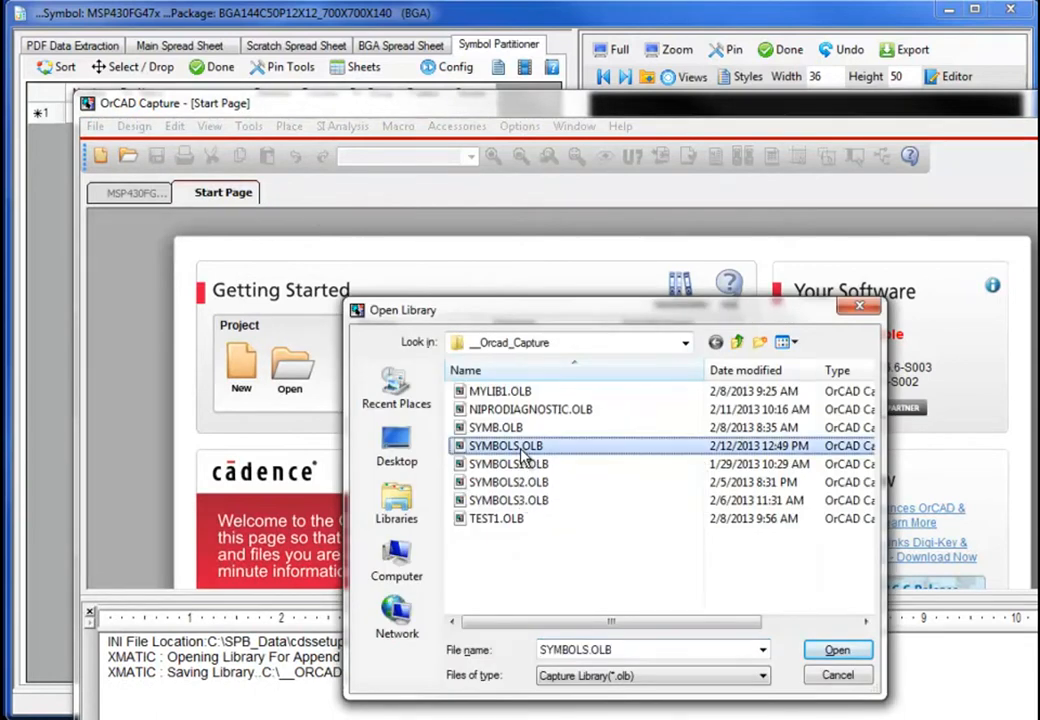
pyautogui.click(835, 650)
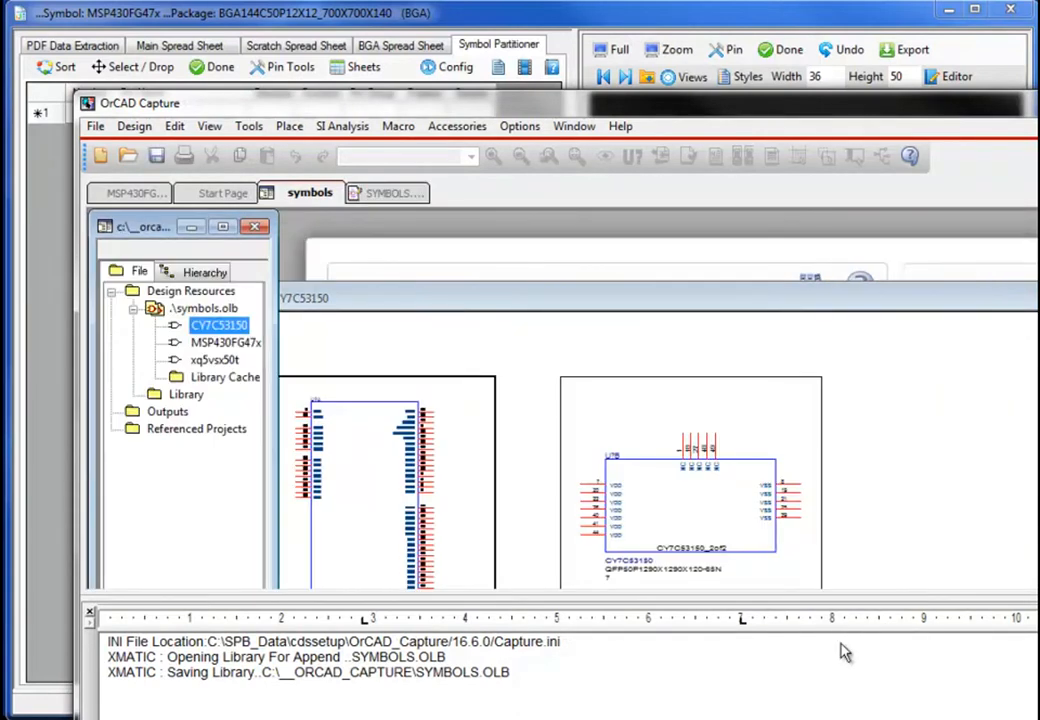
# Open the MSP430FG47x part from the library and examine both of its symbols in the package view.
pyautogui.doubleClick(222, 343)
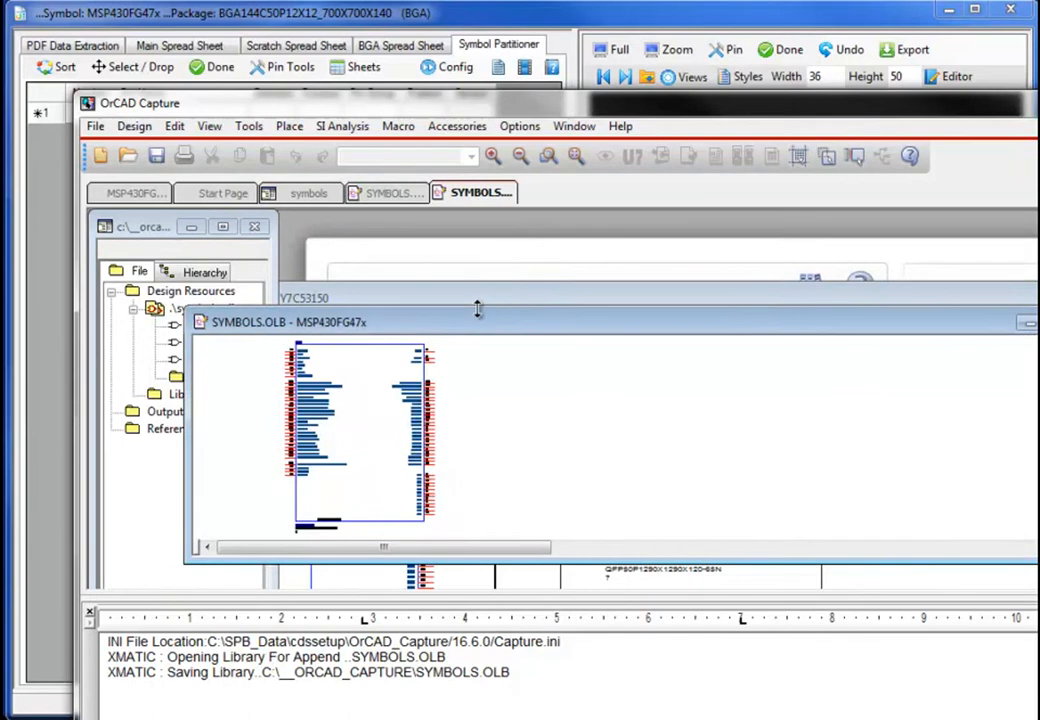
pyautogui.moveTo(477, 310); pyautogui.dragTo(477, 232)
pyautogui.click(207, 128)
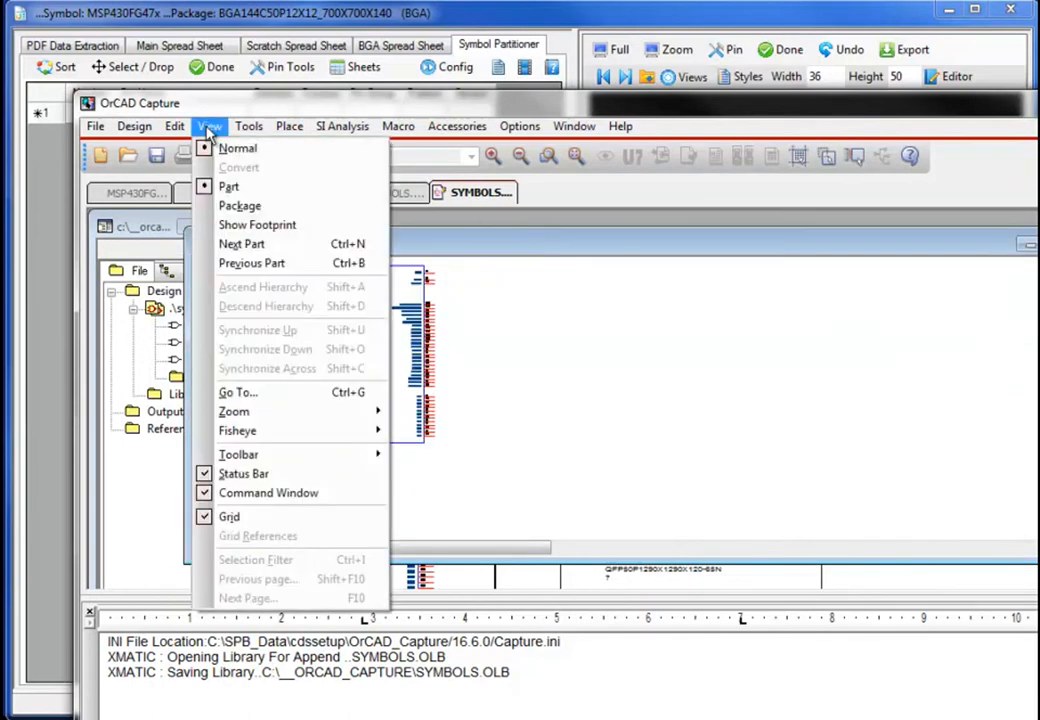
pyautogui.click(260, 207)
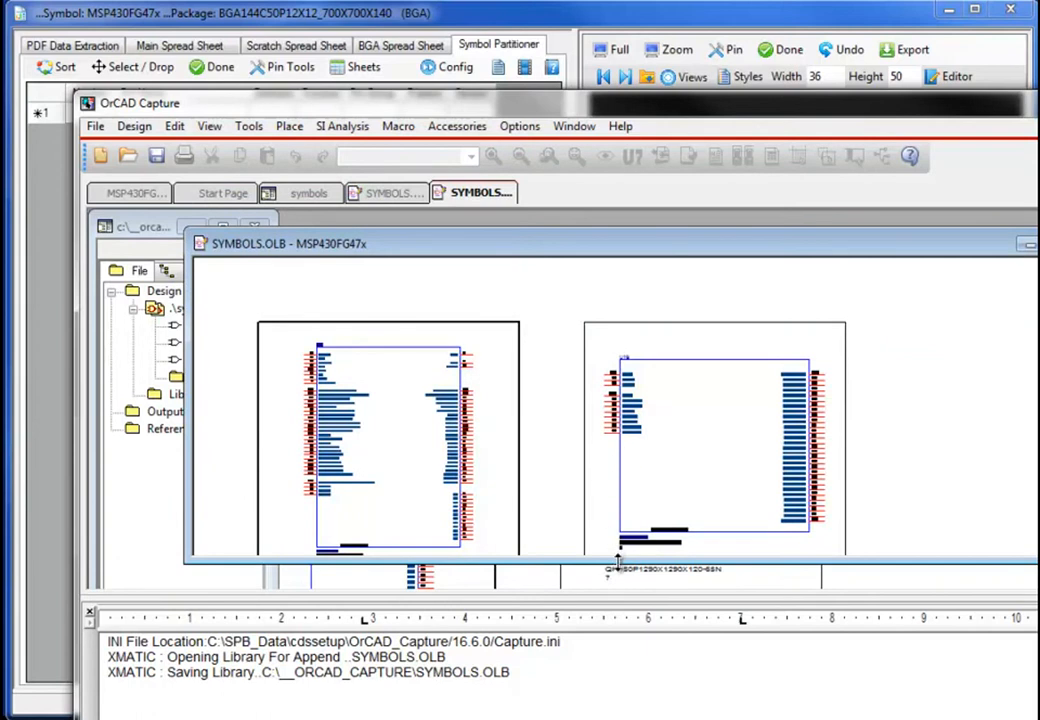
pyautogui.moveTo(618, 563); pyautogui.dragTo(603, 590)
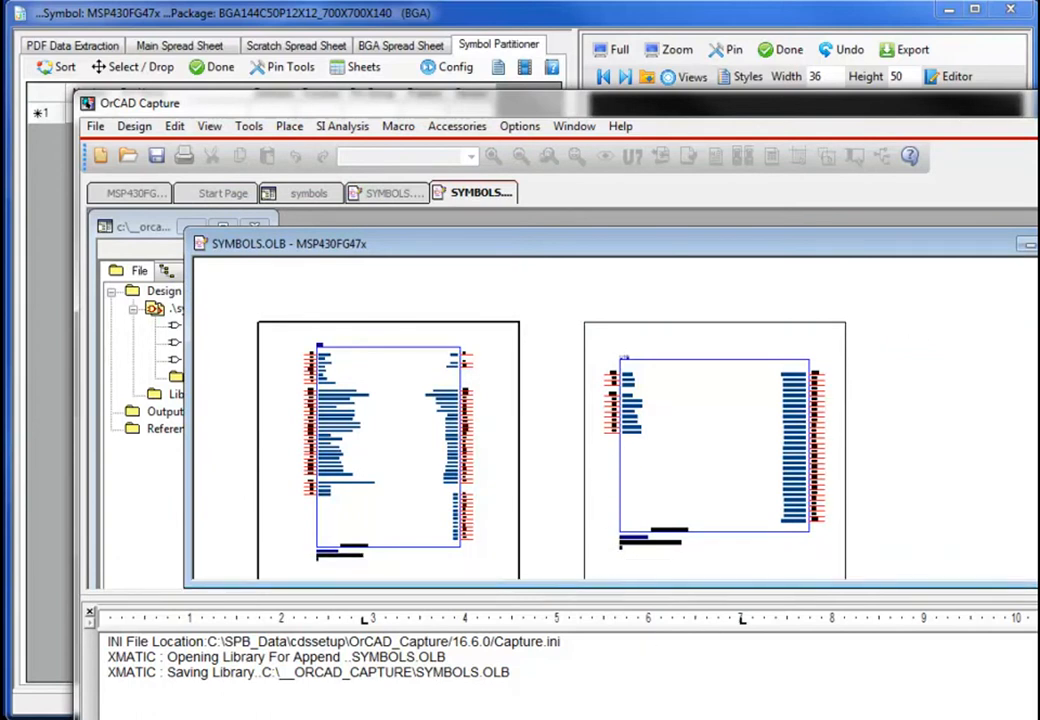
# Switch back to the part builder, close the OrCAD Capture export dialog, and change the layout to the Footprint Builder.
pyautogui.hotkey('alt', 'Tab')
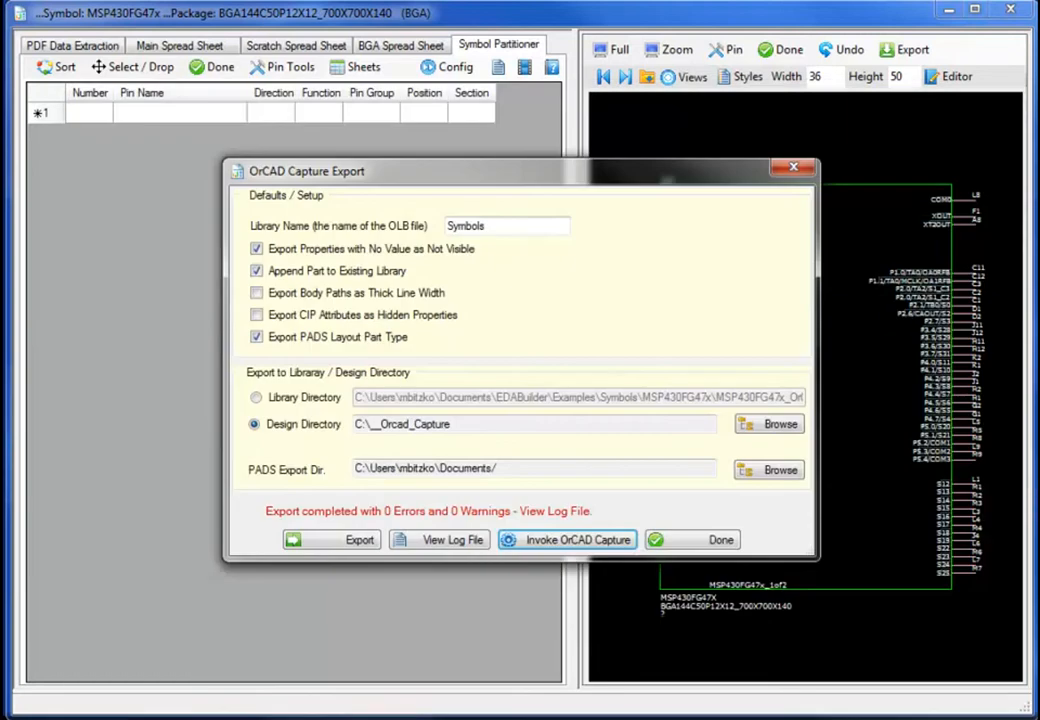
pyautogui.click(800, 168)
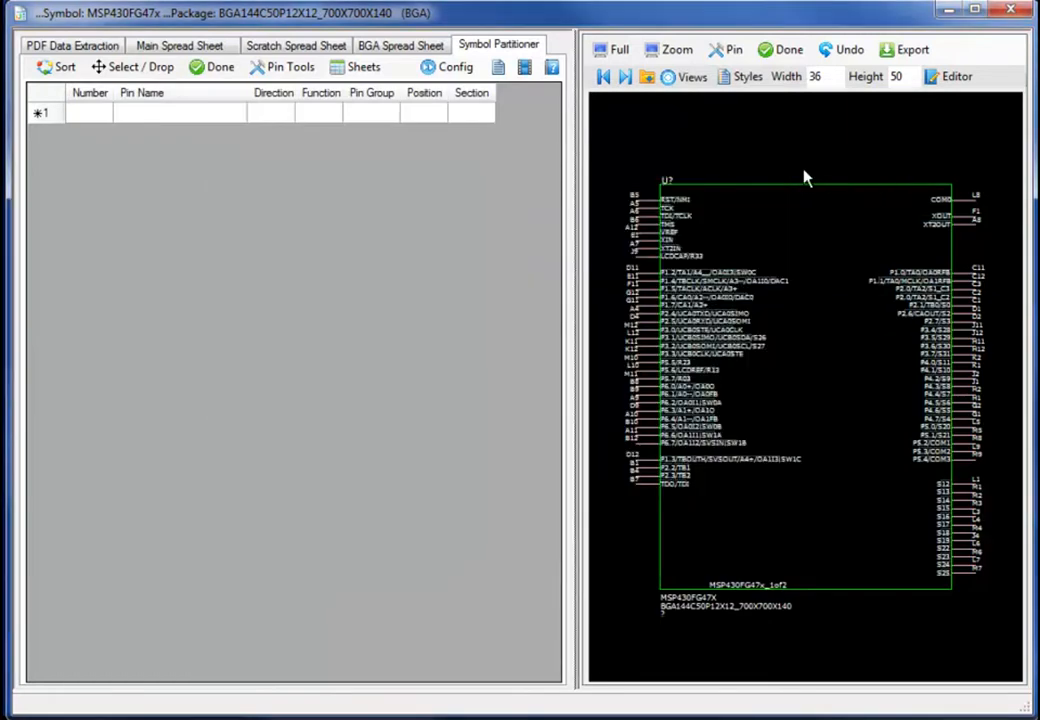
pyautogui.click(450, 67)
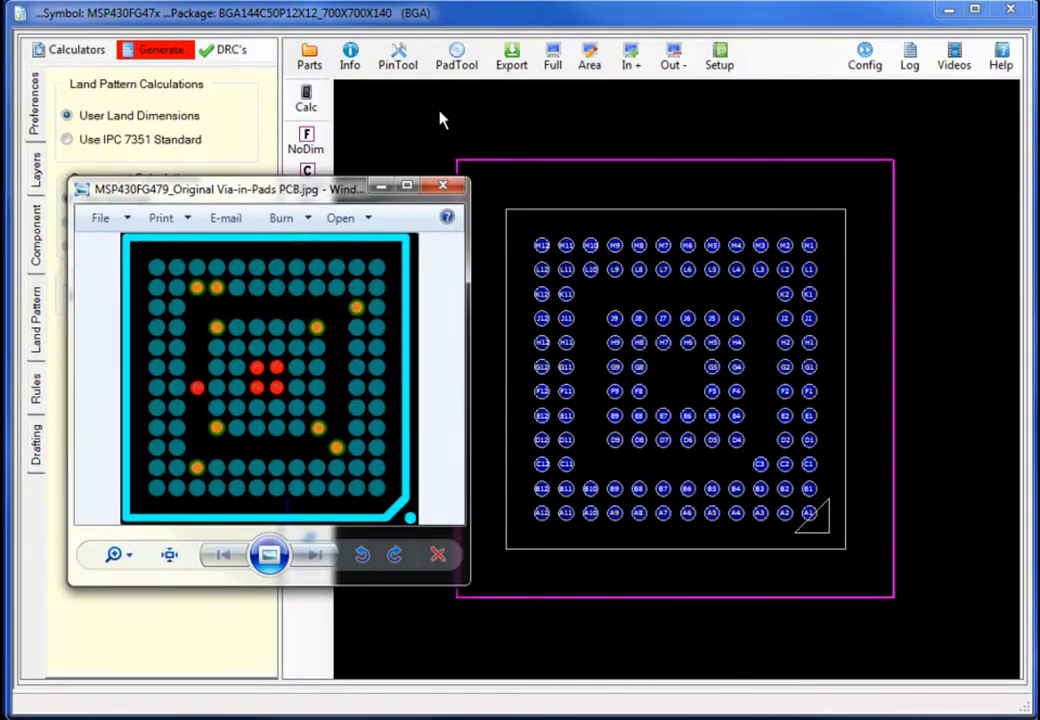
# Select the empty center positions G7, G6, F7 and F6 plus F10, and toggle these non-propagated pins back into the footprint.
pyautogui.click(660, 370)
pyautogui.moveTo(658, 362); pyautogui.dragTo(692, 409)
pyautogui.hotkey('alt', 'Tab')
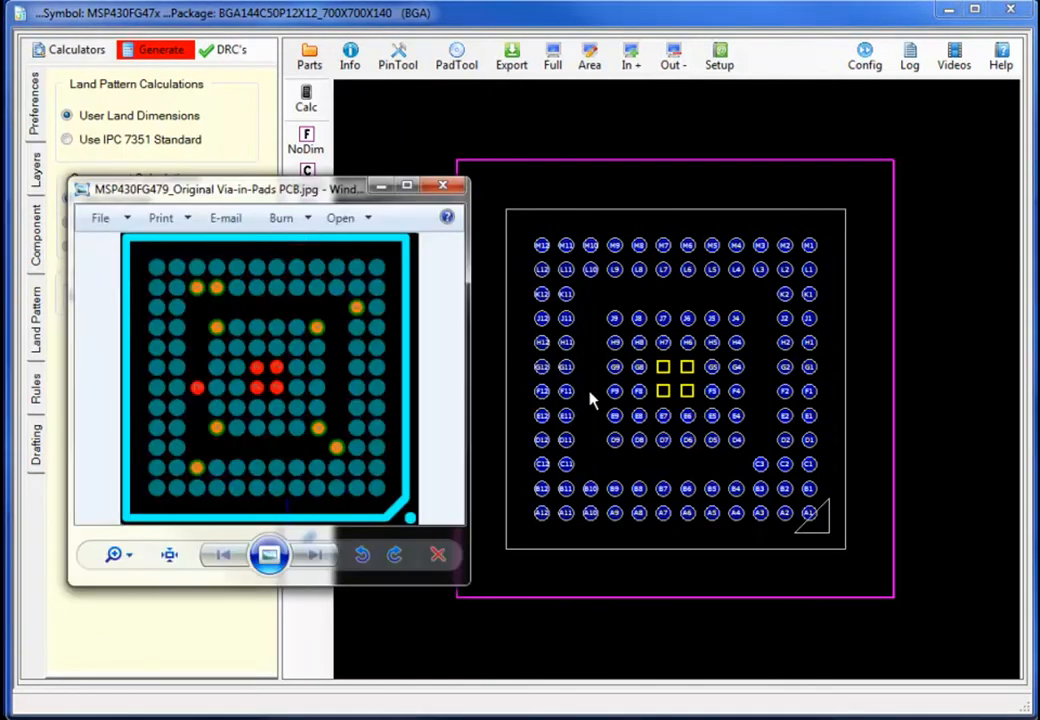
pyautogui.click(590, 398)
pyautogui.click(590, 396)
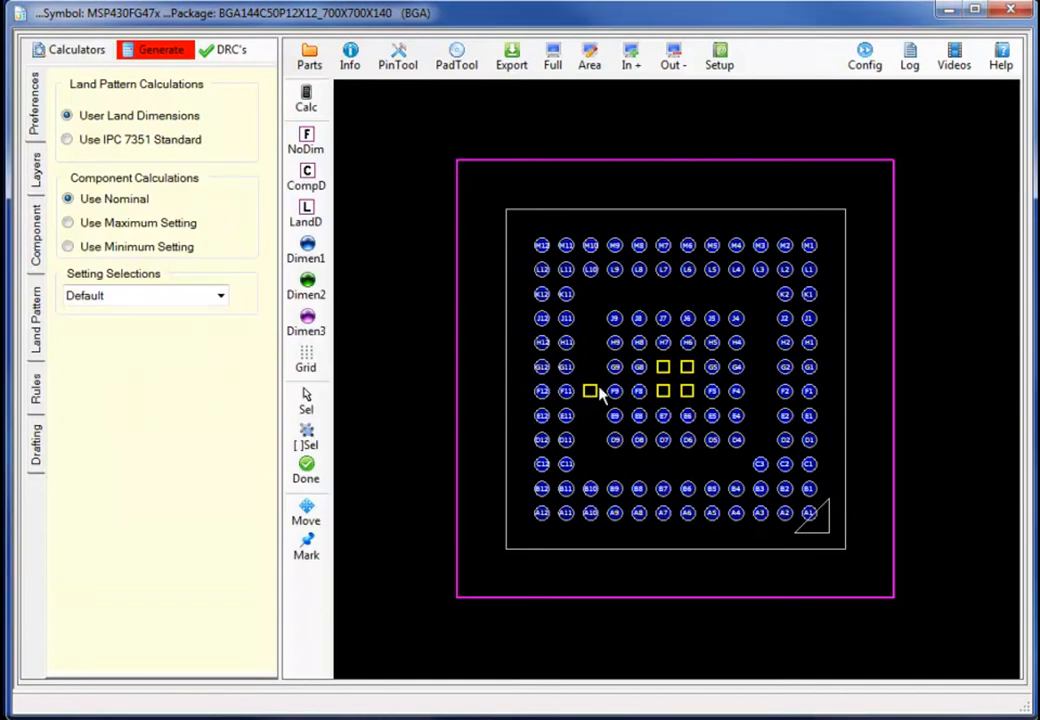
pyautogui.click(398, 60)
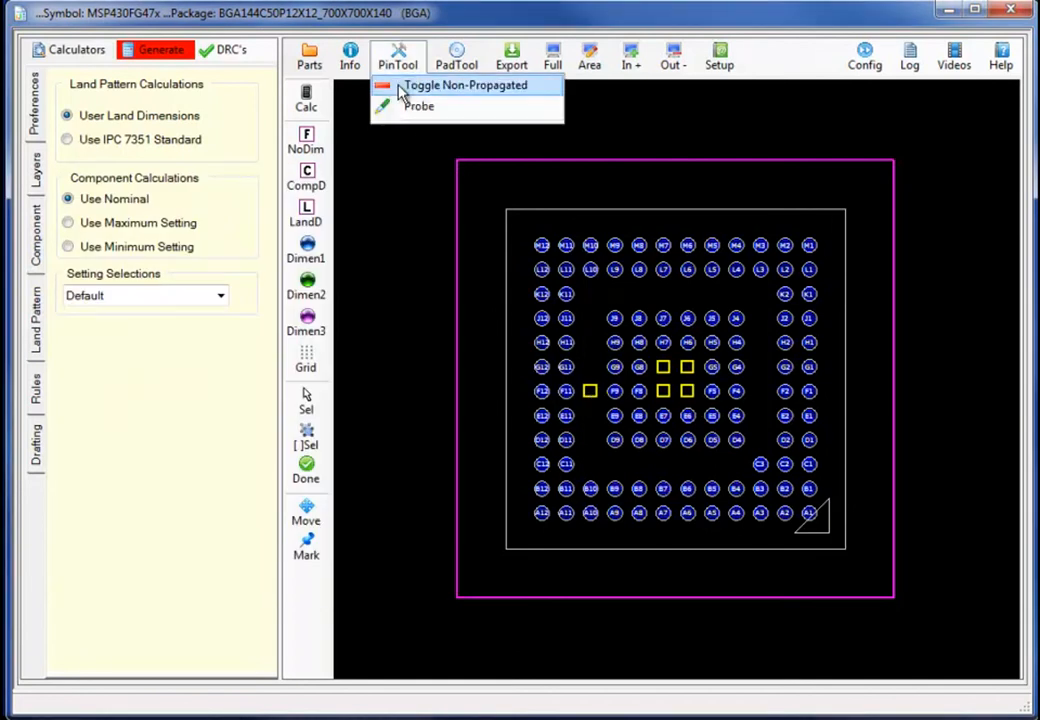
pyautogui.click(402, 88)
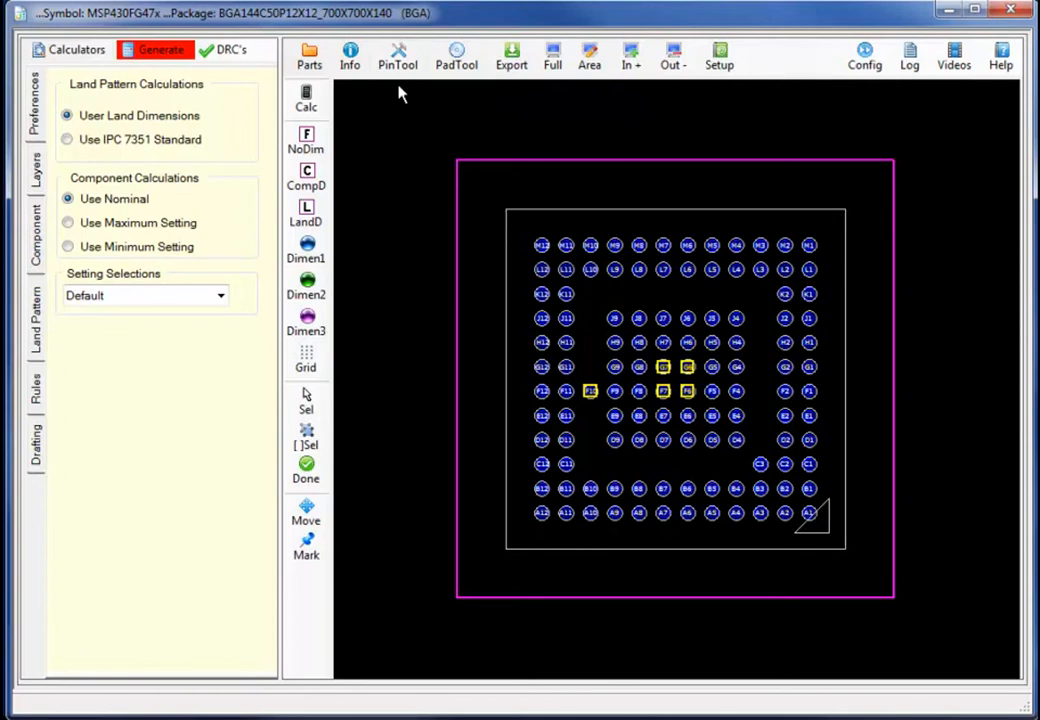
# Generate a circular Via pad variant with a 0.3000 pad and 0.2540 hole, and save it as pad stack variance V_c30h25.
pyautogui.click(462, 64)
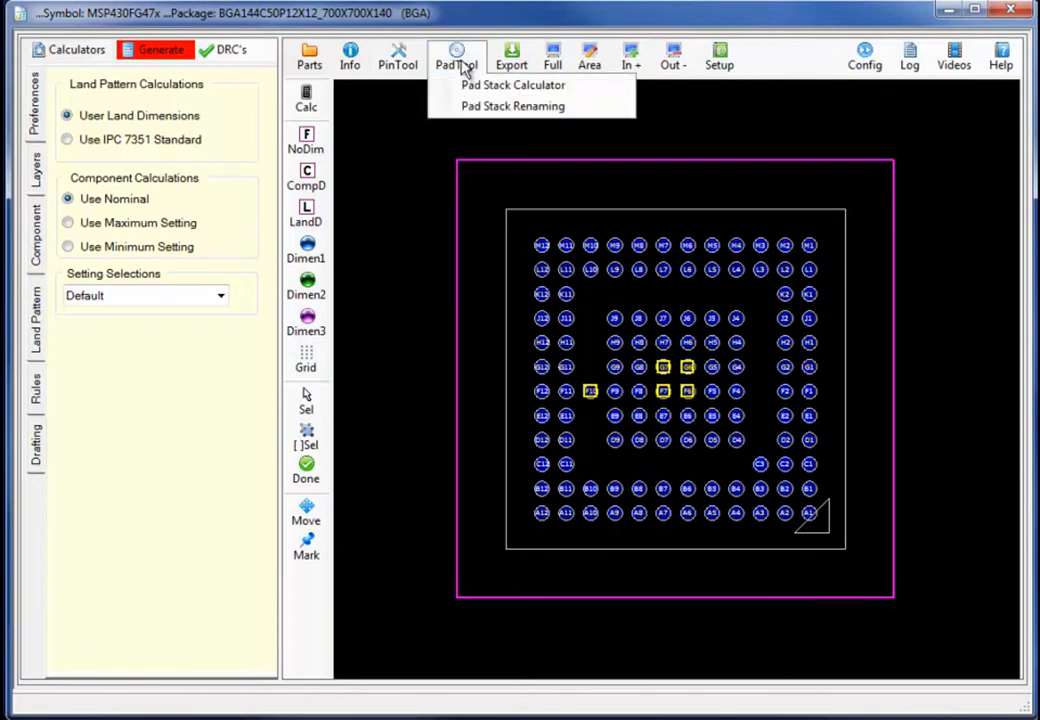
pyautogui.click(466, 87)
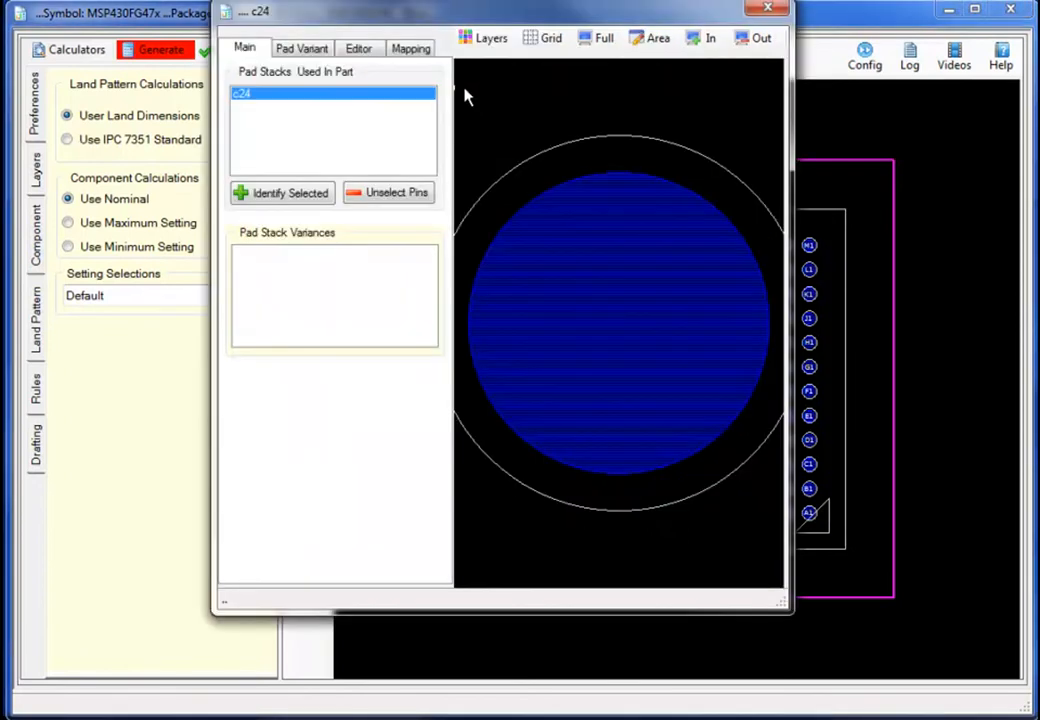
pyautogui.moveTo(462, 17); pyautogui.dragTo(279, 65)
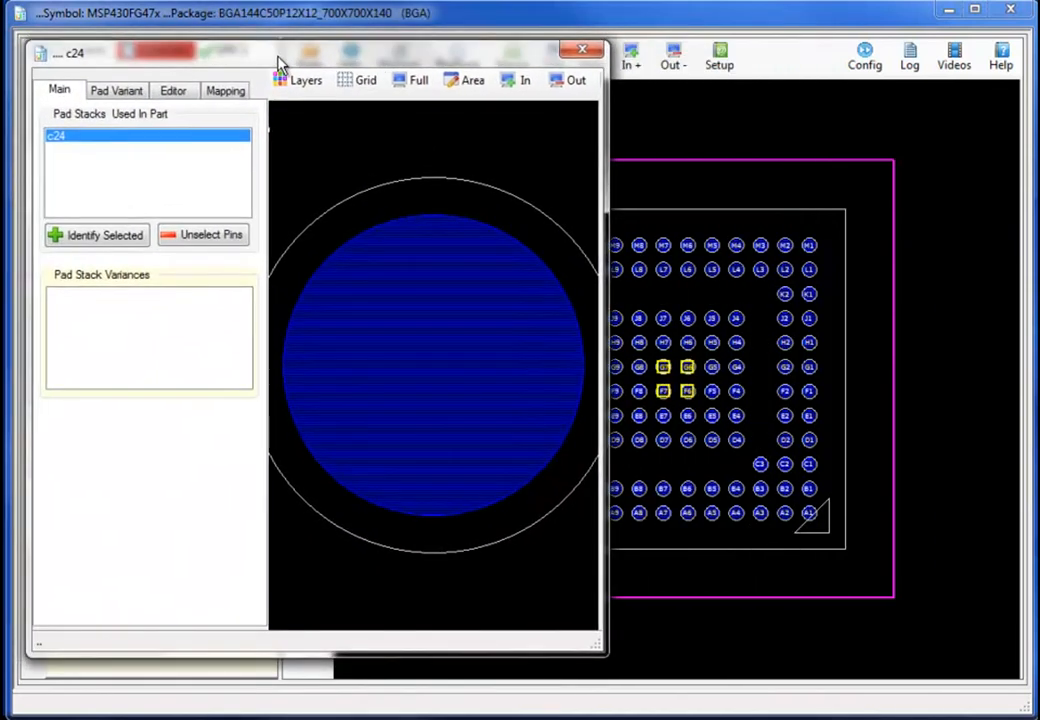
pyautogui.click(116, 92)
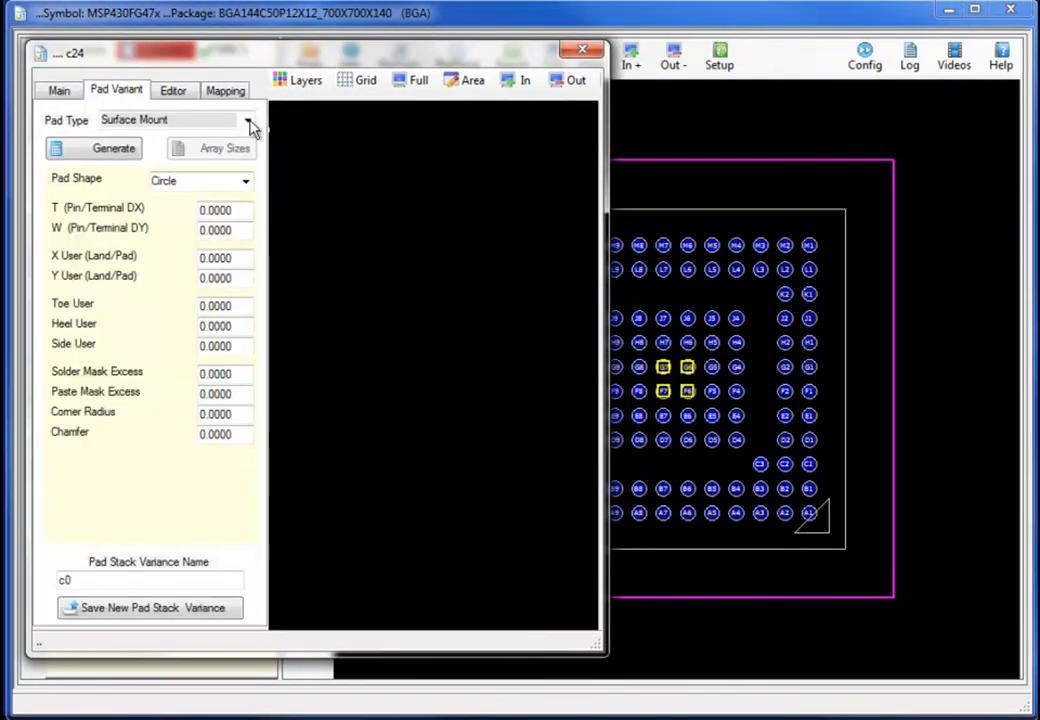
pyautogui.click(248, 122)
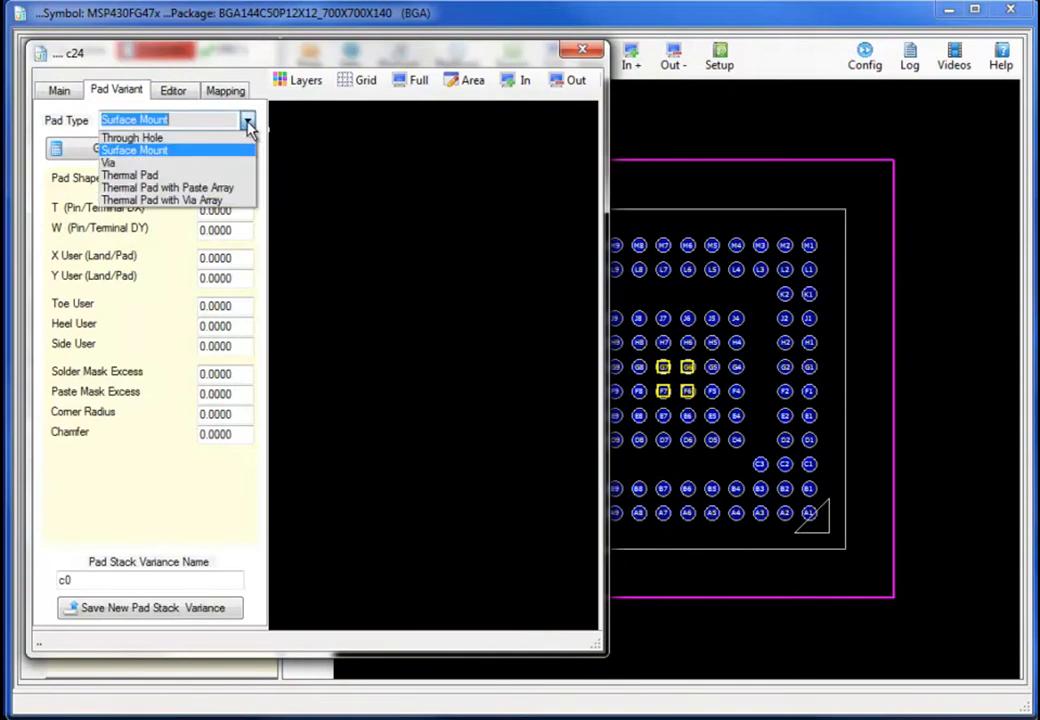
pyautogui.click(193, 163)
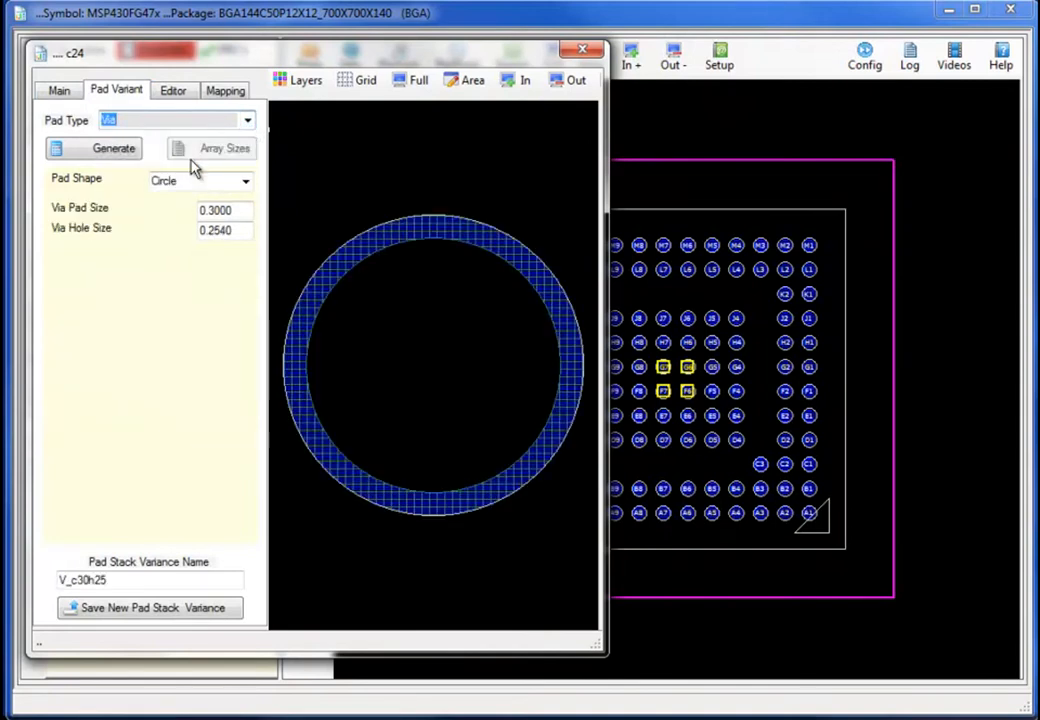
pyautogui.click(127, 160)
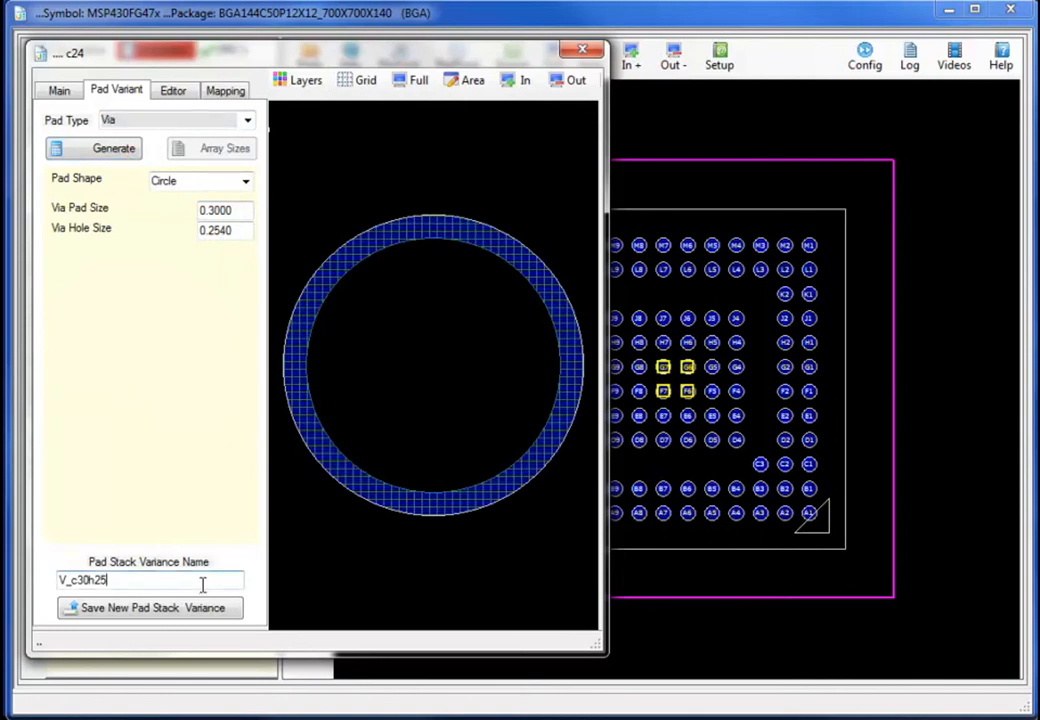
pyautogui.click(193, 612)
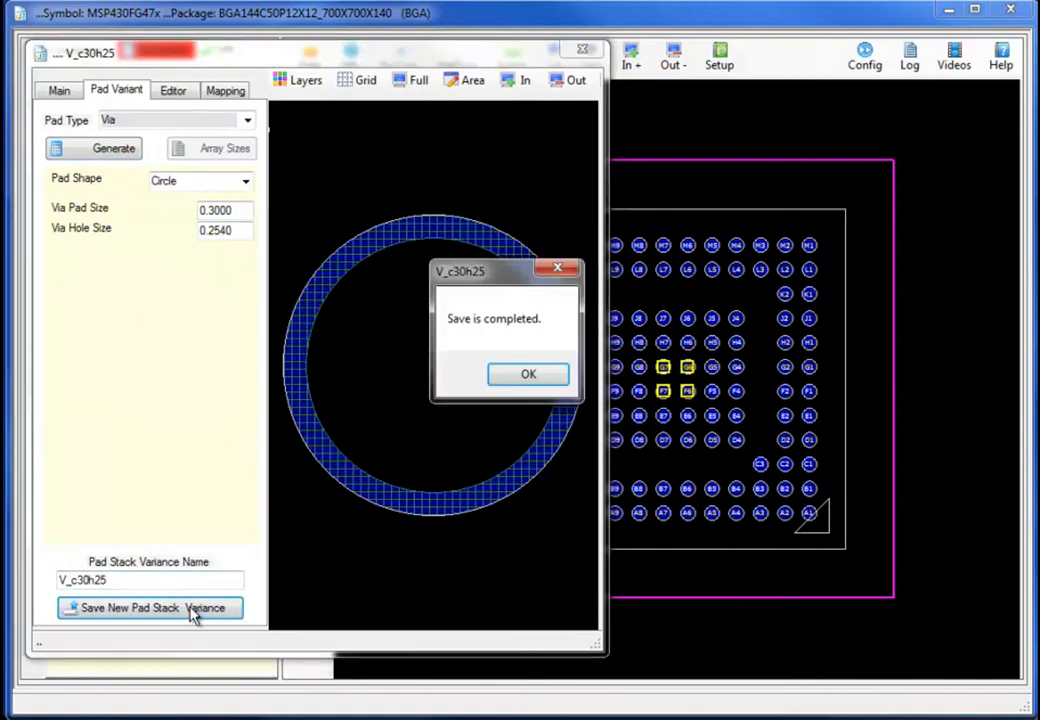
pyautogui.click(516, 386)
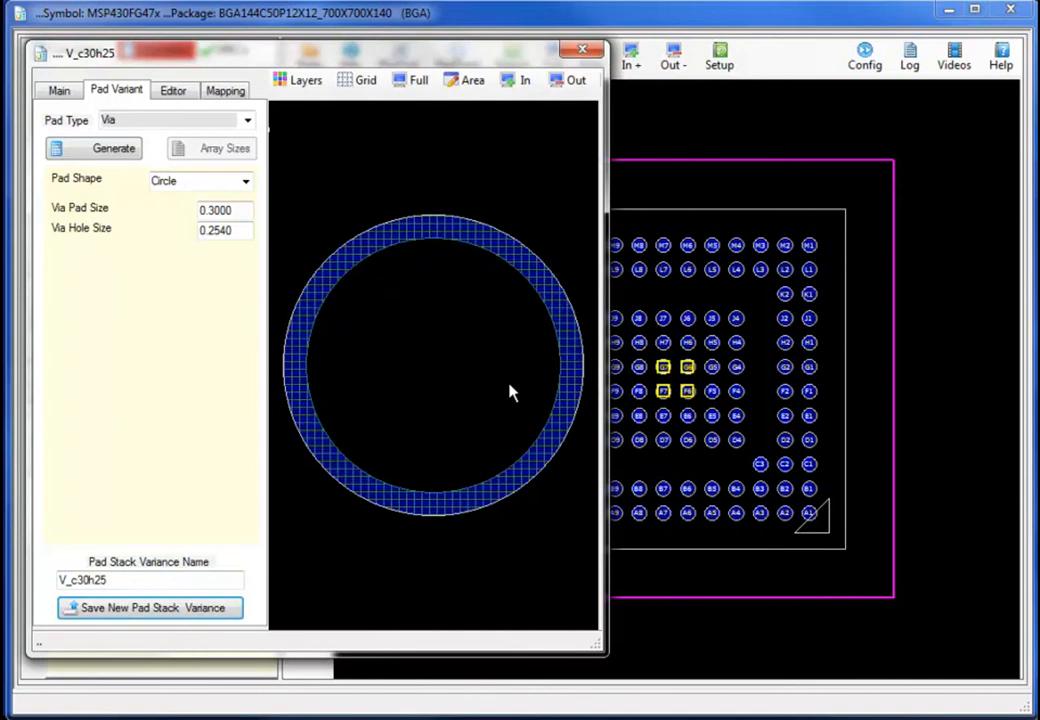
# Swap the selected pads G7, G6, F7, F6 and F10 to V_c30h25, close the Pad Stack Calculator and clear the selection.
pyautogui.click(229, 92)
pyautogui.click(80, 134)
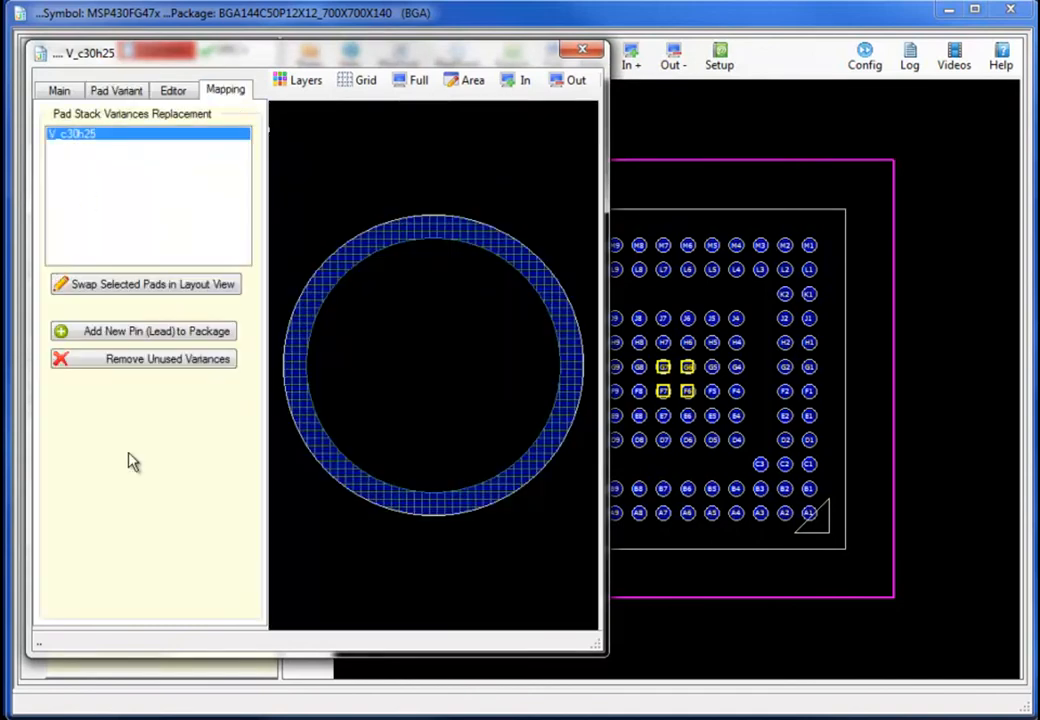
pyautogui.click(134, 285)
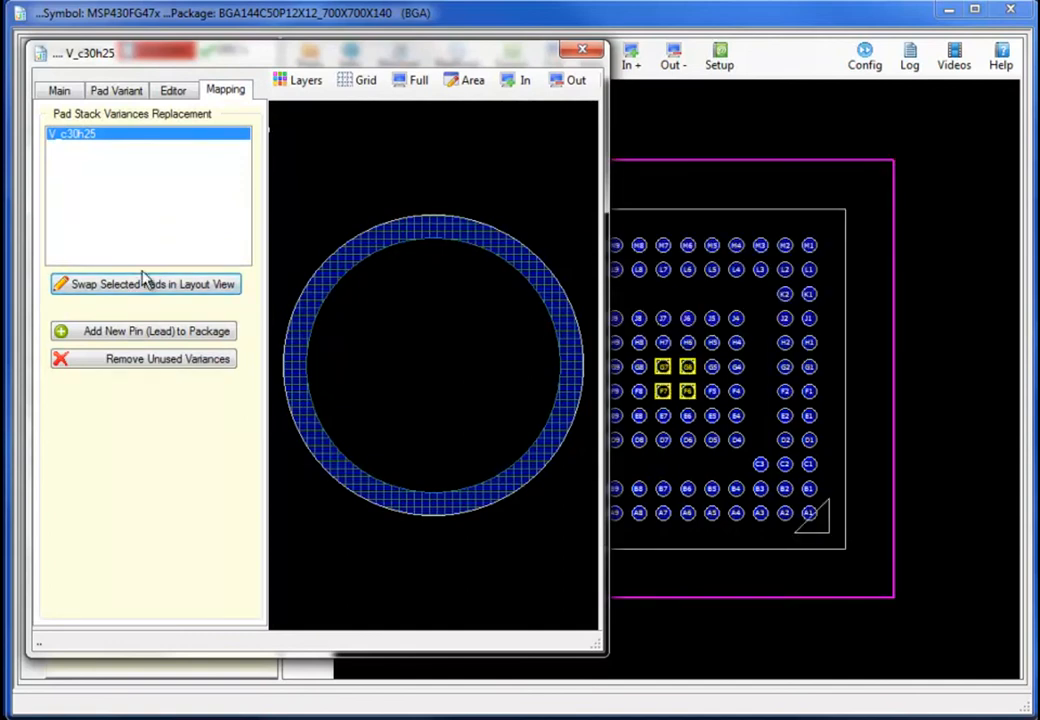
pyautogui.click(582, 49)
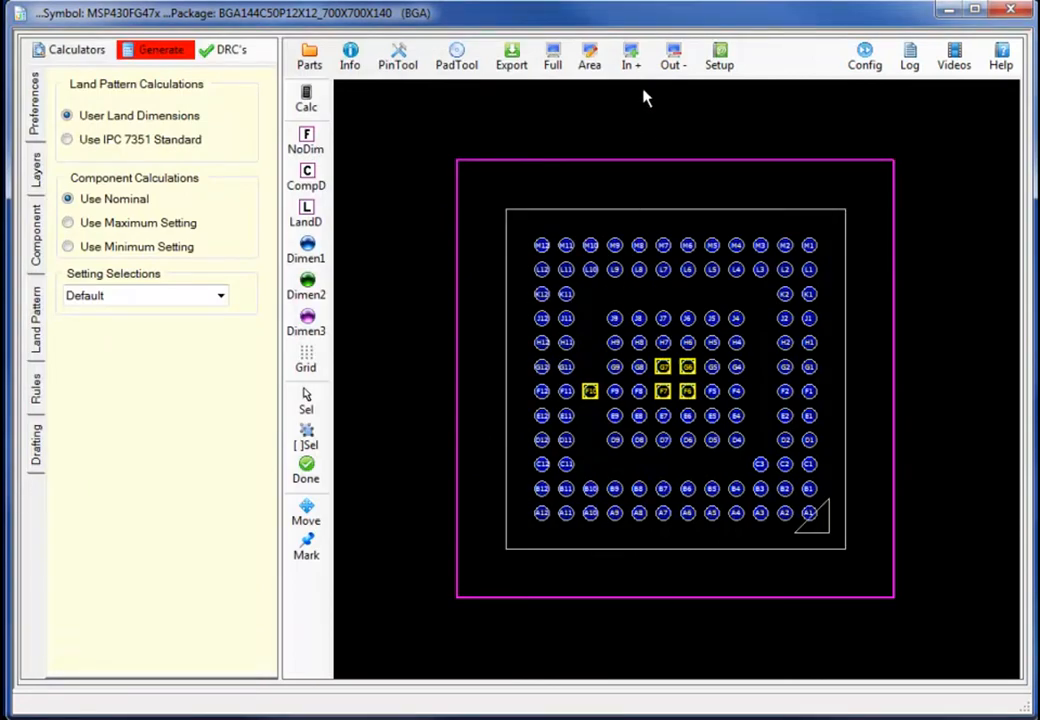
pyautogui.click(638, 472)
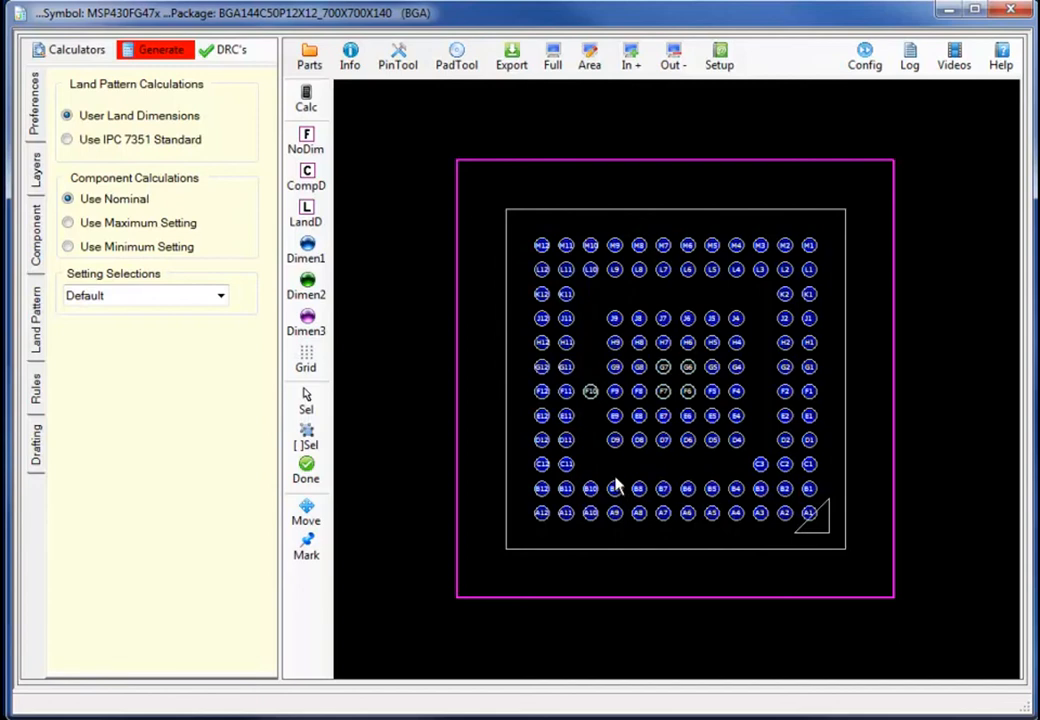
# Export the footprint to OrCAD PCB / Allegro with Allegro invoked after exporting, minimize Allegro and close the export form.
pyautogui.click(513, 67)
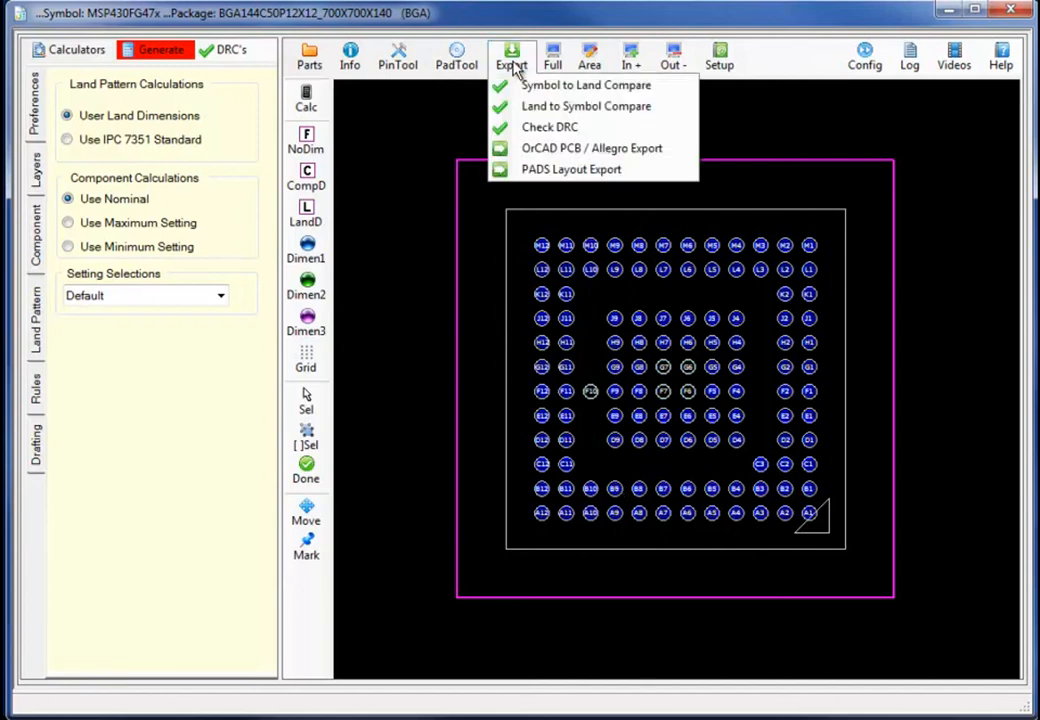
pyautogui.click(560, 150)
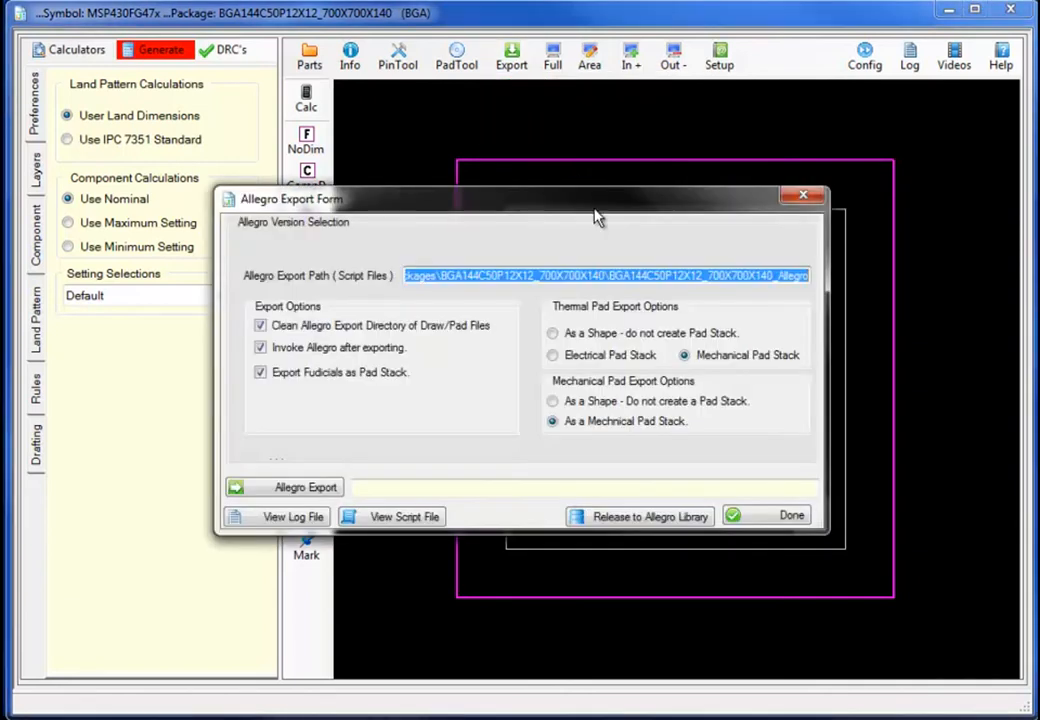
pyautogui.click(330, 490)
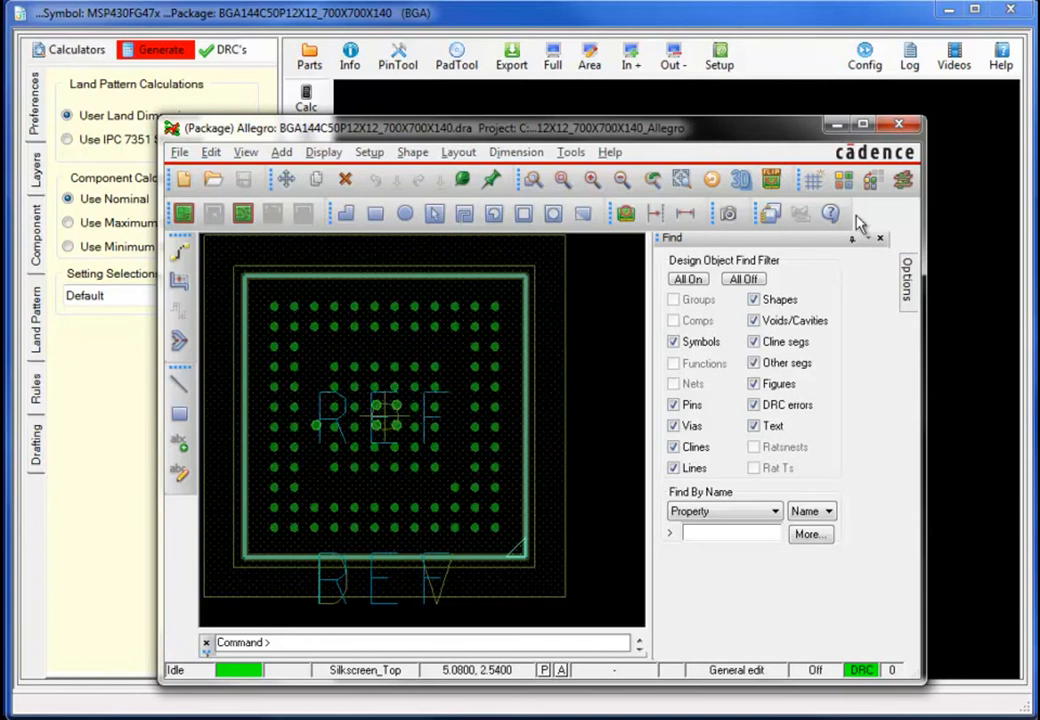
pyautogui.click(836, 126)
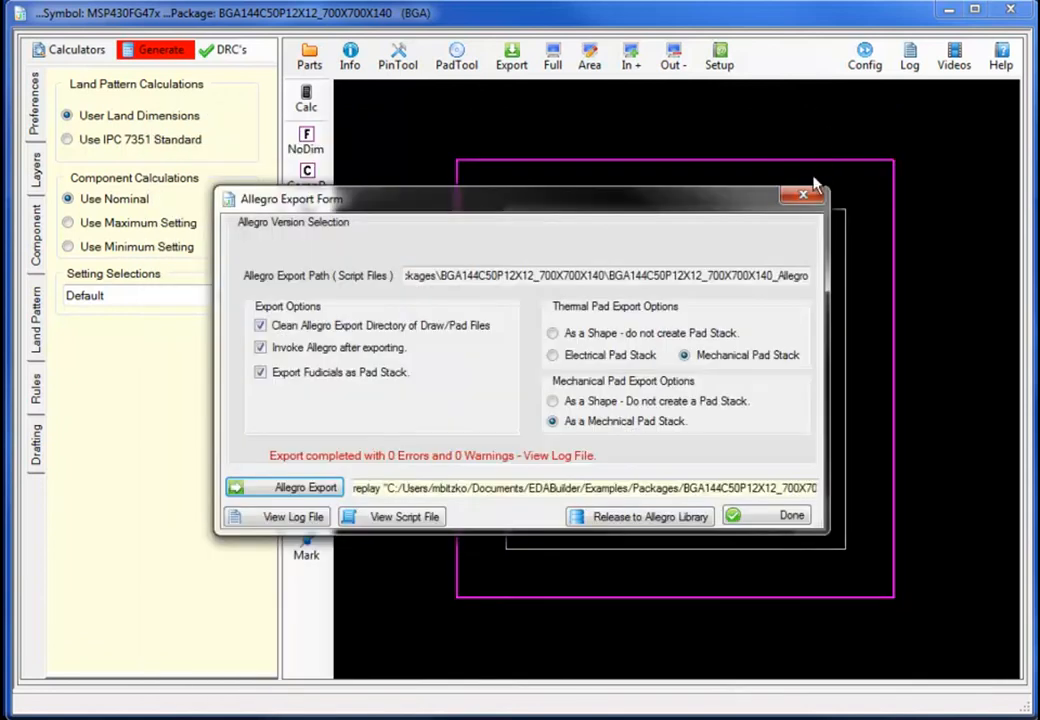
pyautogui.click(806, 196)
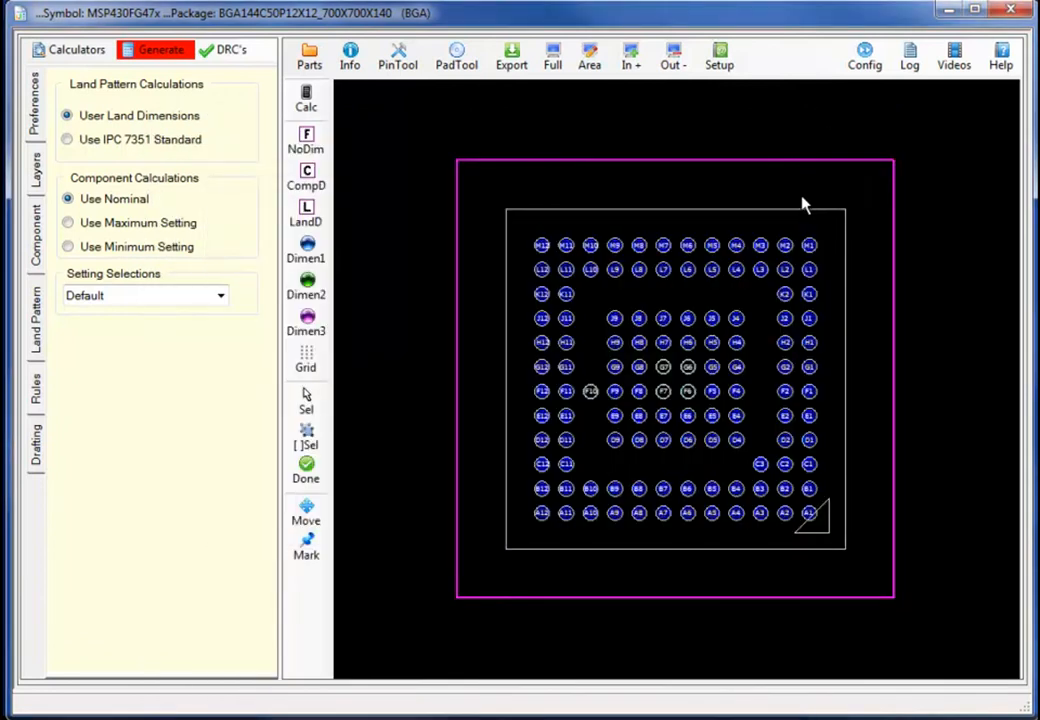